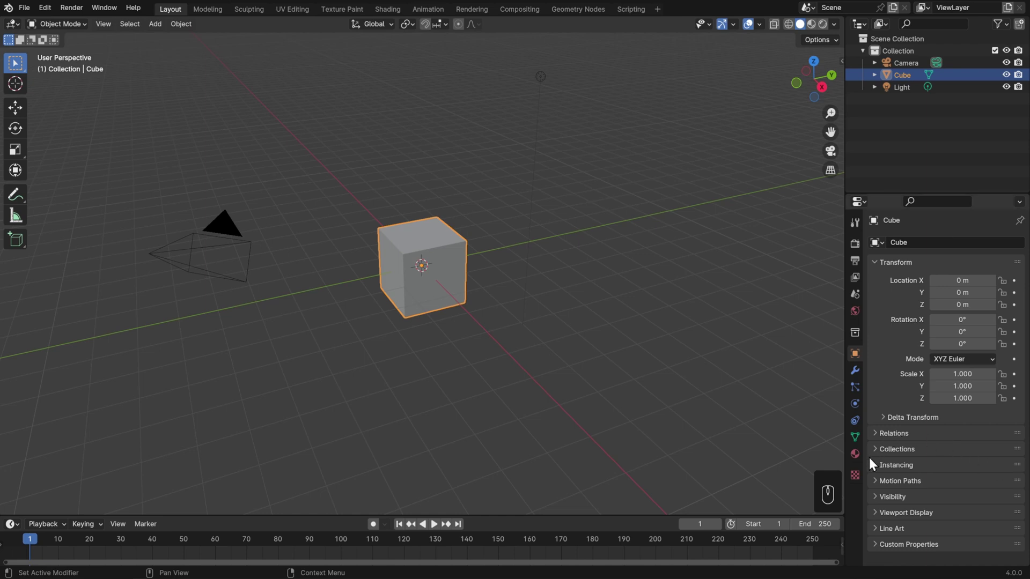
Show the cube's Principled BSDF material settings, briefly expanding then collapsing the Specular subpanel
{"action": "left_click", "coordinate": [855, 454]}
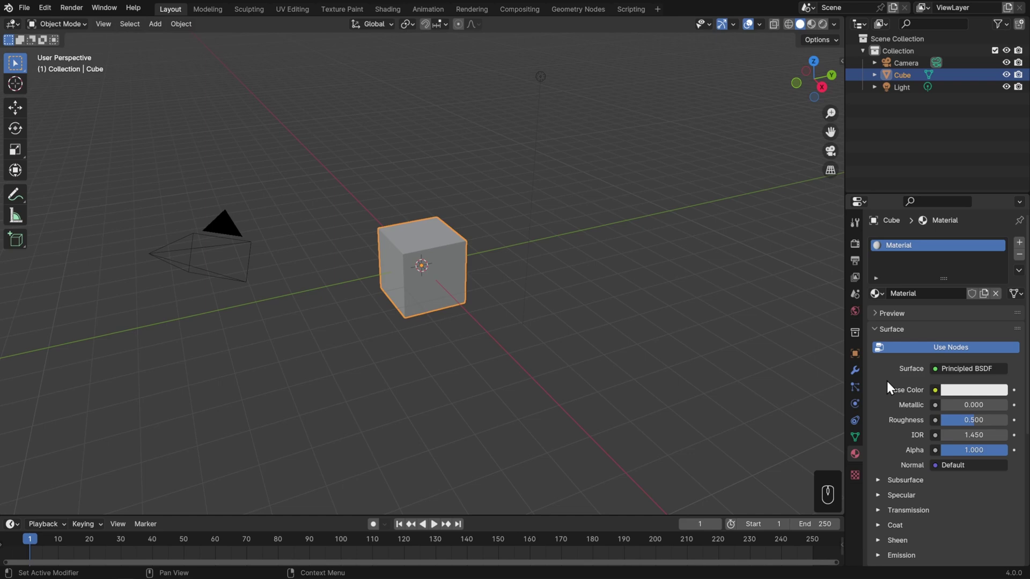
{"action": "scroll", "coordinate": [886, 381], "scroll_direction": "down", "scroll_amount": 2}
{"action": "left_click", "coordinate": [895, 445]}
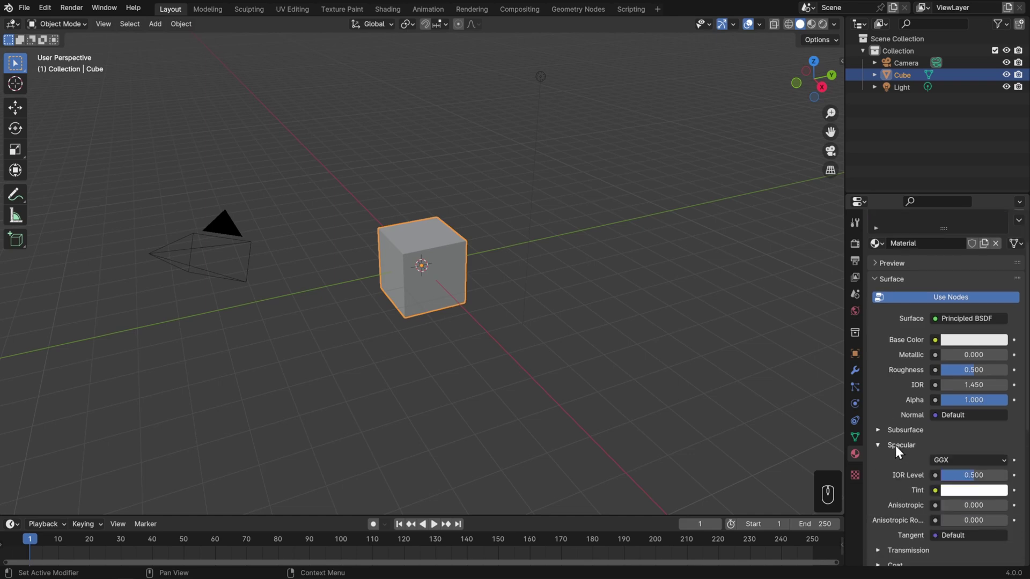
{"action": "left_click", "coordinate": [896, 445]}
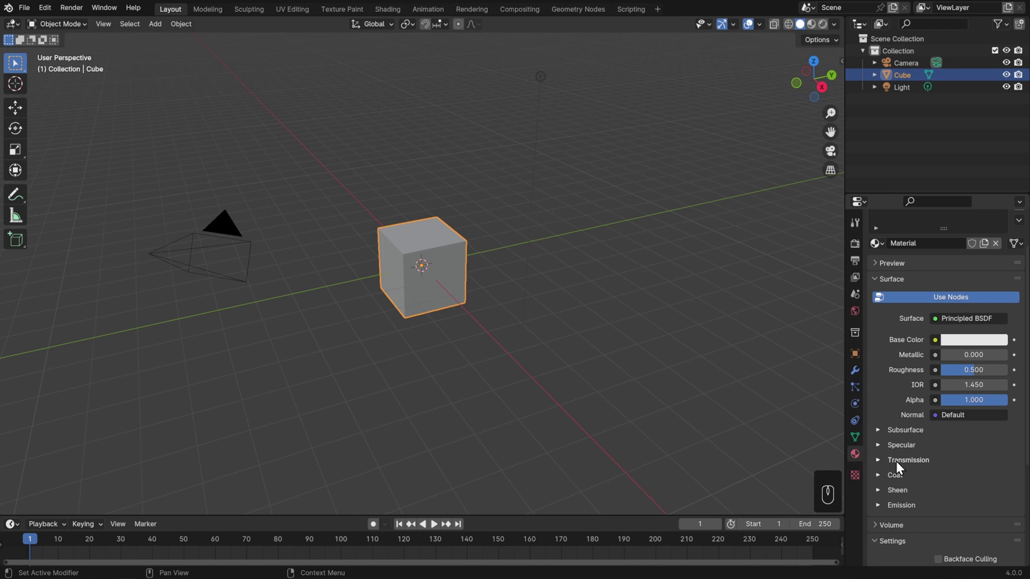
Set the cube material's Base Color to blue on the colour wheel
{"action": "left_click", "coordinate": [967, 342]}
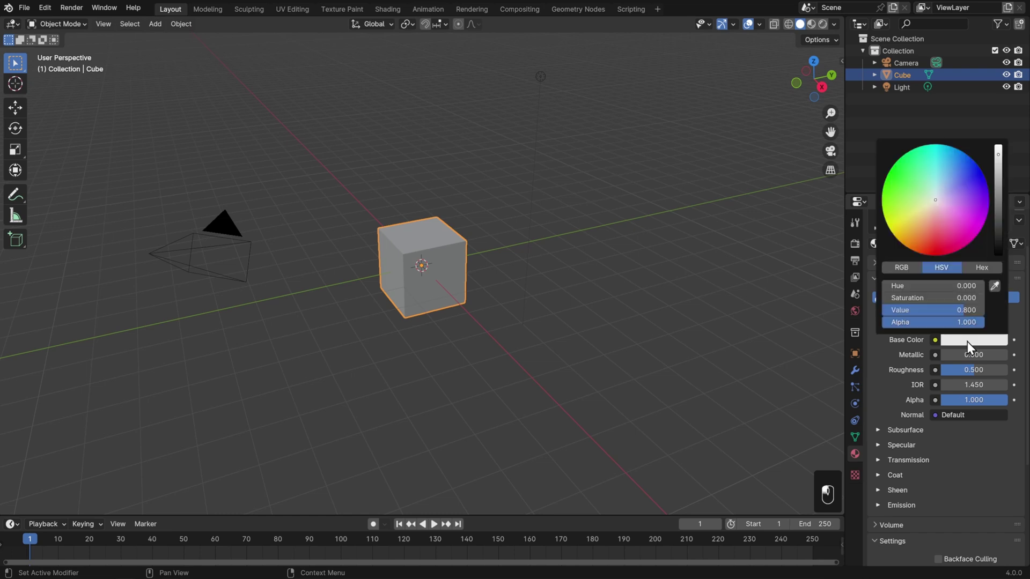
{"action": "mouse_move", "coordinate": [969, 200]}
{"action": "left_mouse_down"}
{"action": "mouse_move", "coordinate": [960, 185]}
{"action": "mouse_move", "coordinate": [912, 204]}
{"action": "mouse_move", "coordinate": [958, 198]}
{"action": "mouse_move", "coordinate": [963, 163]}
{"action": "left_mouse_up"}
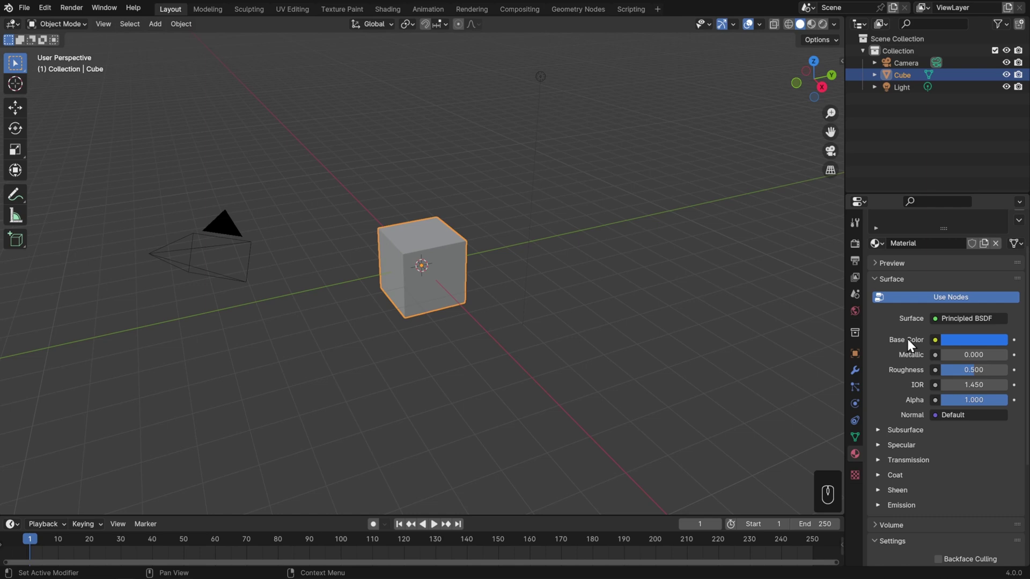
{"action": "scroll", "coordinate": [908, 339], "scroll_direction": "down", "scroll_amount": 6}
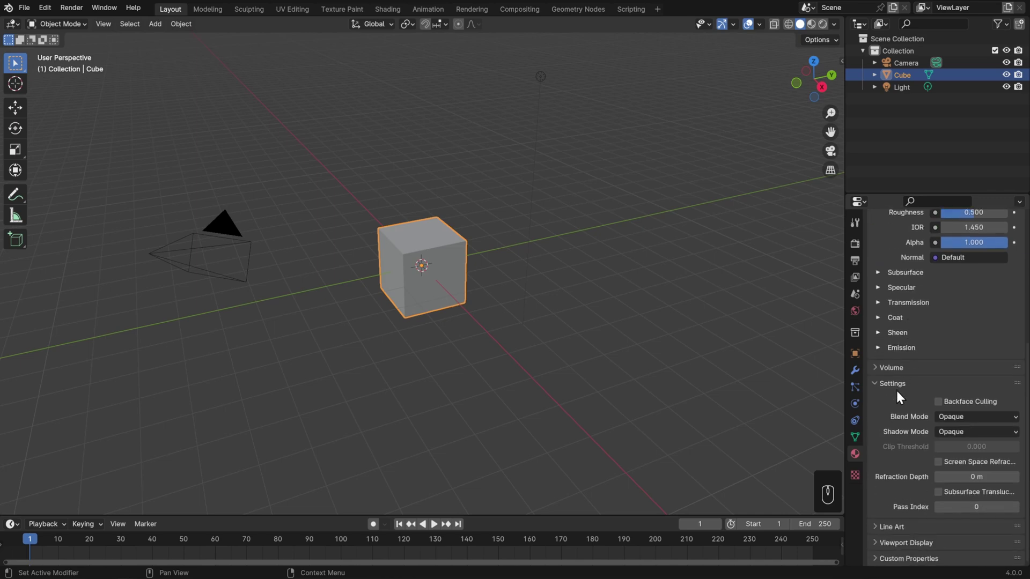
{"action": "left_click", "coordinate": [896, 389]}
Copy the blue Base Color onto the material's Viewport Display colour
{"action": "left_click", "coordinate": [899, 545]}
{"action": "scroll", "coordinate": [899, 544], "scroll_direction": "down", "scroll_amount": 2}
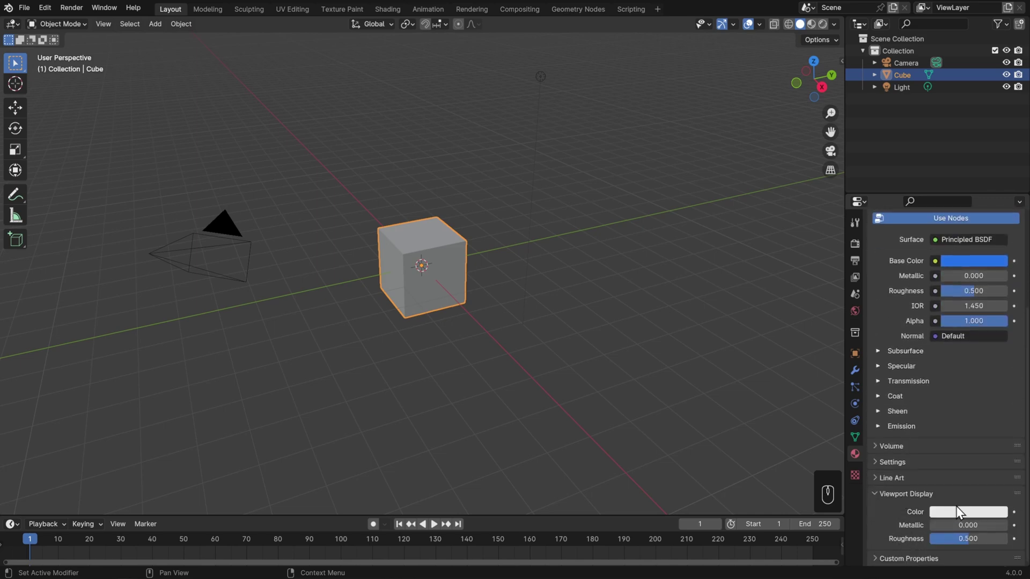
{"action": "left_click", "coordinate": [957, 512]}
{"action": "left_click_drag", "start_coordinate": [963, 472], "coordinate": [987, 472]}
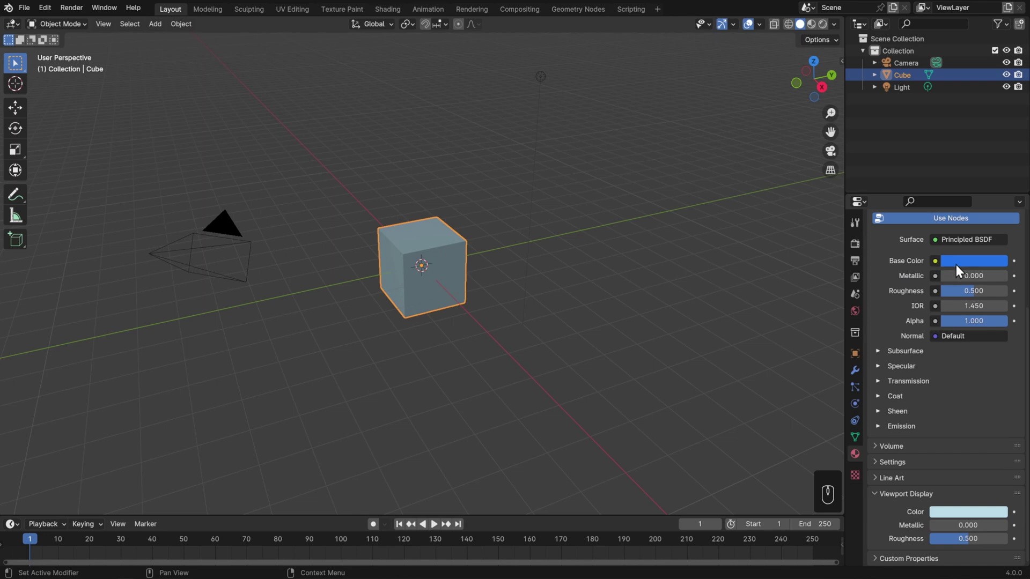
{"action": "left_click_drag", "start_coordinate": [966, 271], "coordinate": [963, 512]}
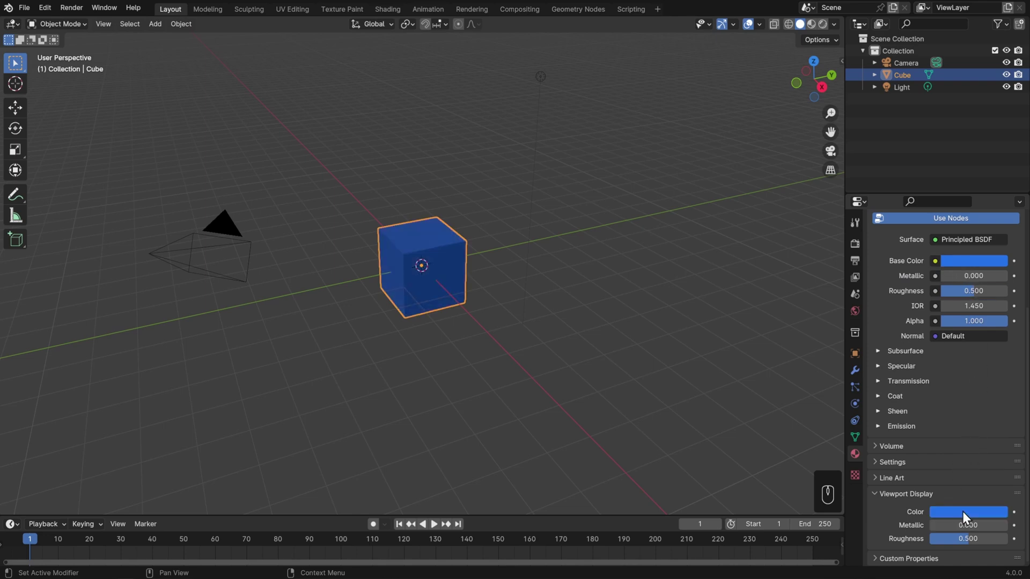
{"action": "scroll", "coordinate": [963, 511], "scroll_direction": "up", "scroll_amount": 4}
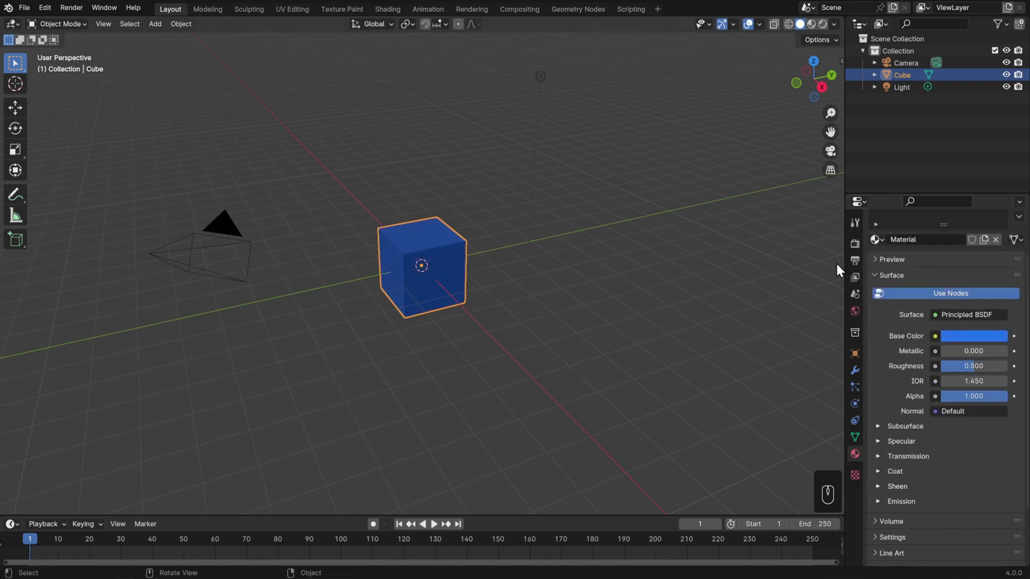
Switch to Material Preview shading and re-pick blue for the cube's Base Color
{"action": "left_click", "coordinate": [811, 24]}
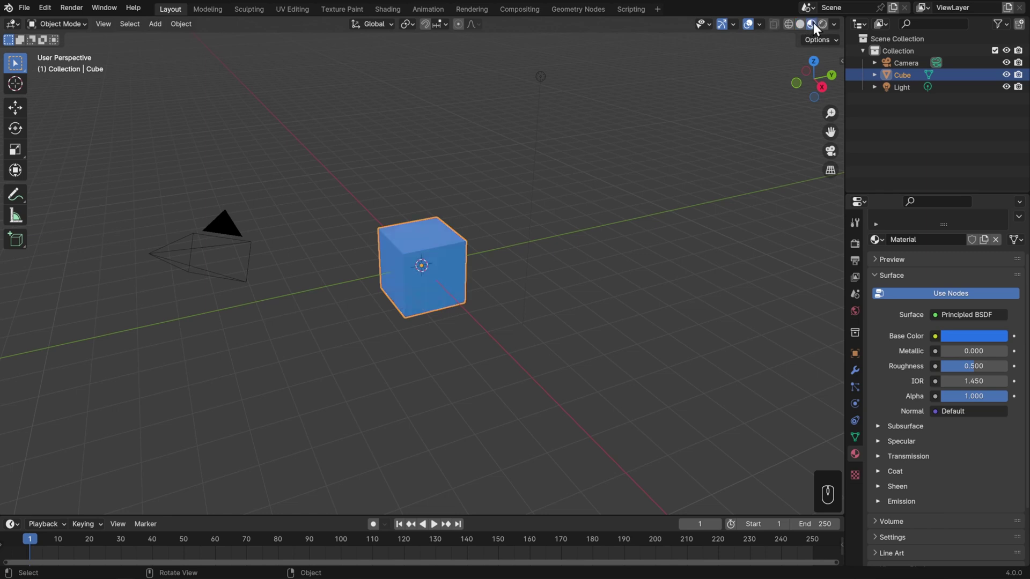
{"action": "left_click", "coordinate": [973, 336]}
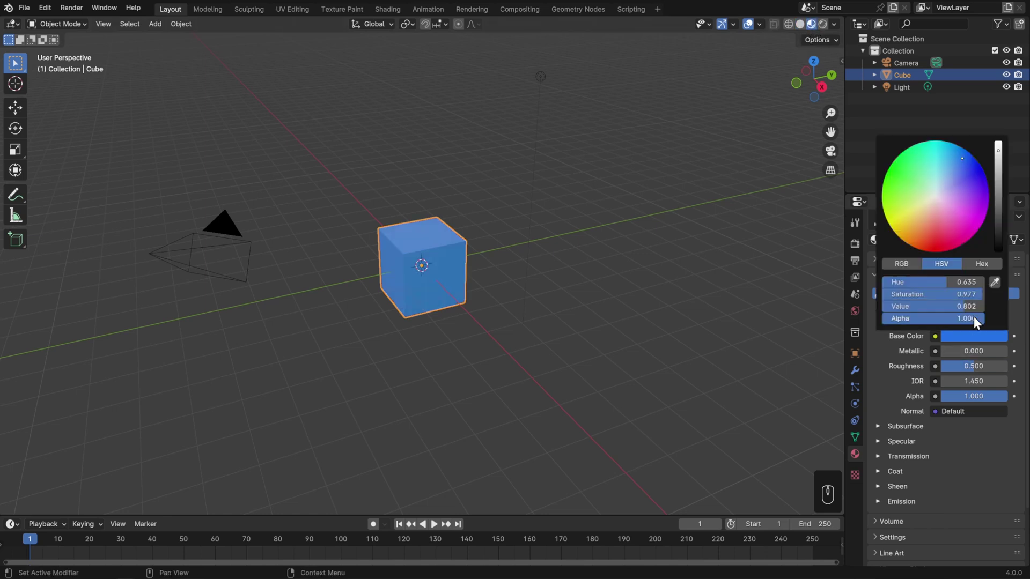
{"action": "mouse_move", "coordinate": [961, 194]}
{"action": "left_mouse_down"}
{"action": "mouse_move", "coordinate": [887, 188]}
{"action": "mouse_move", "coordinate": [897, 228]}
{"action": "mouse_move", "coordinate": [964, 172]}
{"action": "mouse_move", "coordinate": [962, 157]}
{"action": "left_mouse_up"}
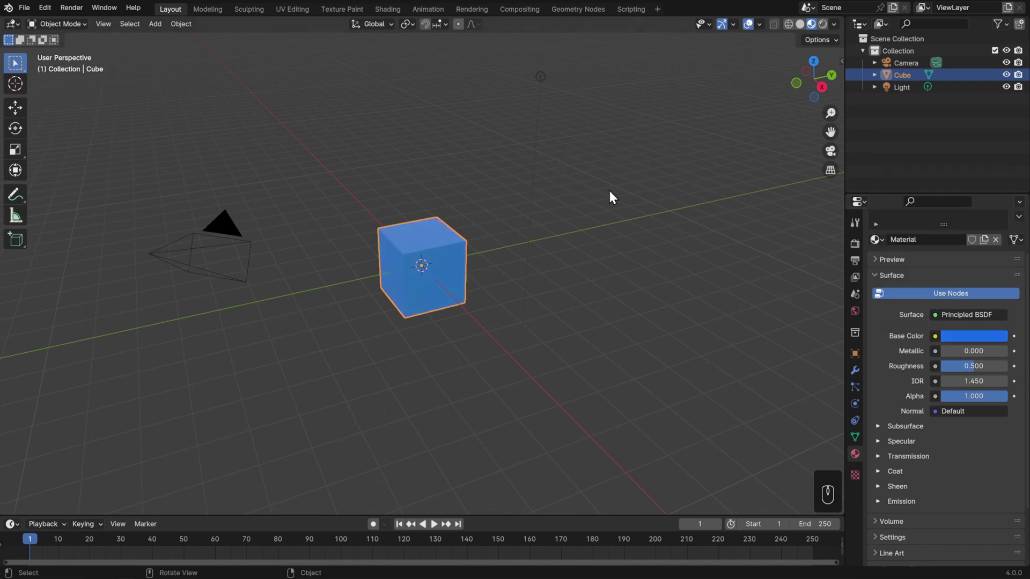
Add a Suzanne monkey head and view it from the right orthographic view
{"action": "key", "text": "shift+a"}
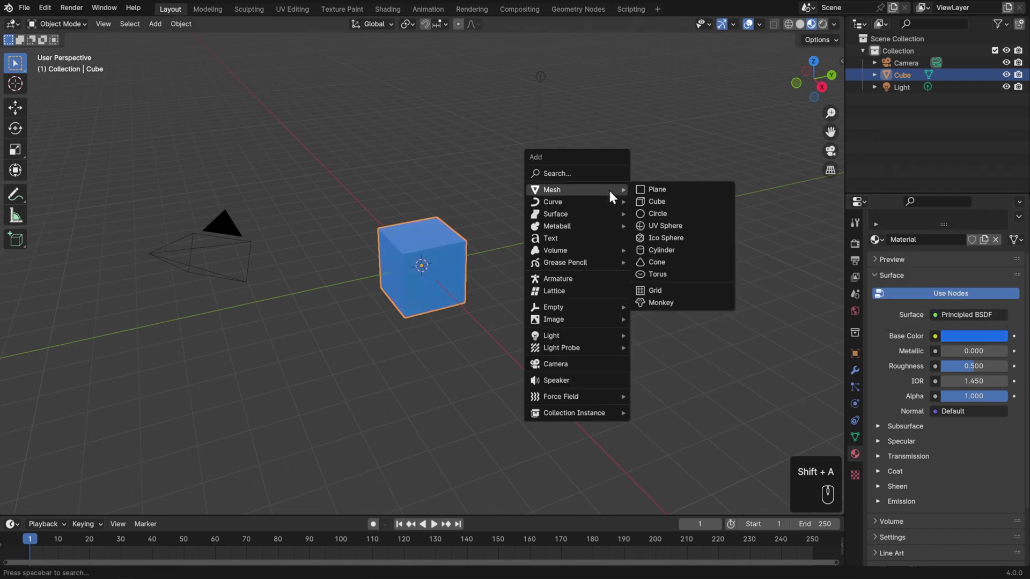
{"action": "left_click", "coordinate": [661, 303]}
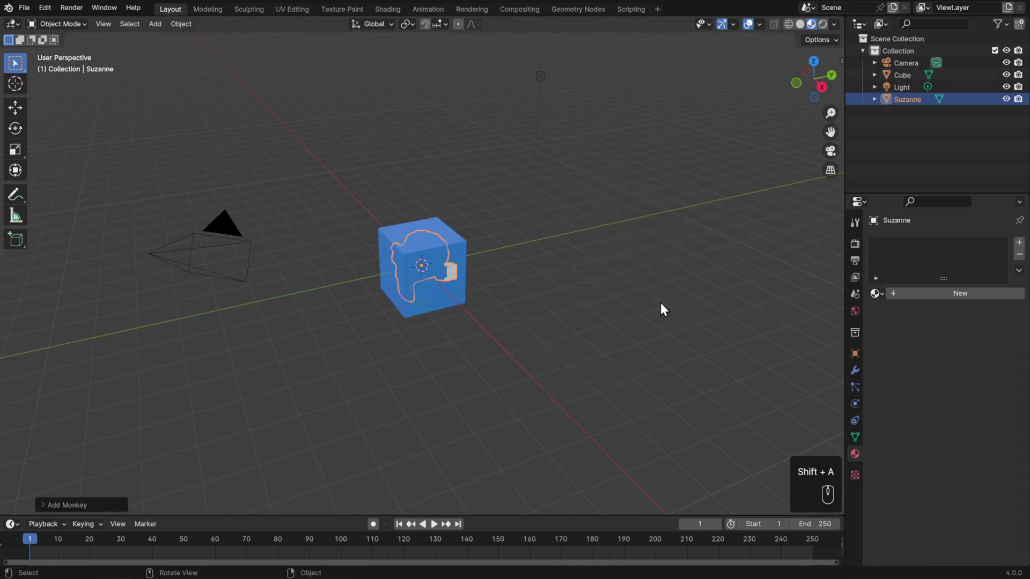
{"action": "key", "text": "KP_3"}
{"action": "scroll", "coordinate": [562, 292], "scroll_direction": "up", "scroll_amount": 4}
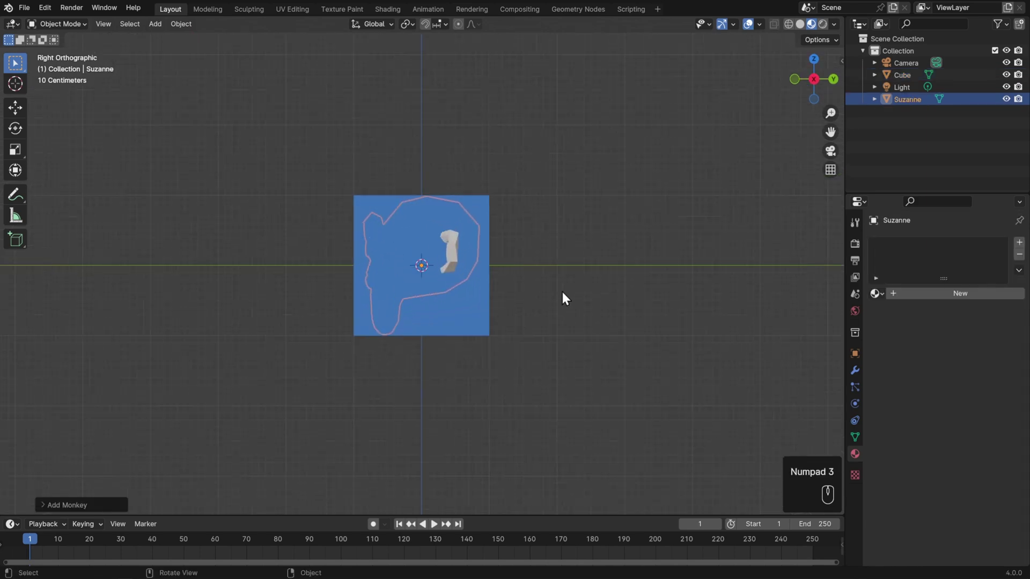
{"action": "scroll", "coordinate": [569, 258], "scroll_direction": "up", "scroll_amount": 2}
Rotate, shrink and lift Suzanne up toward the top of the cube
{"action": "key", "text": "r"}
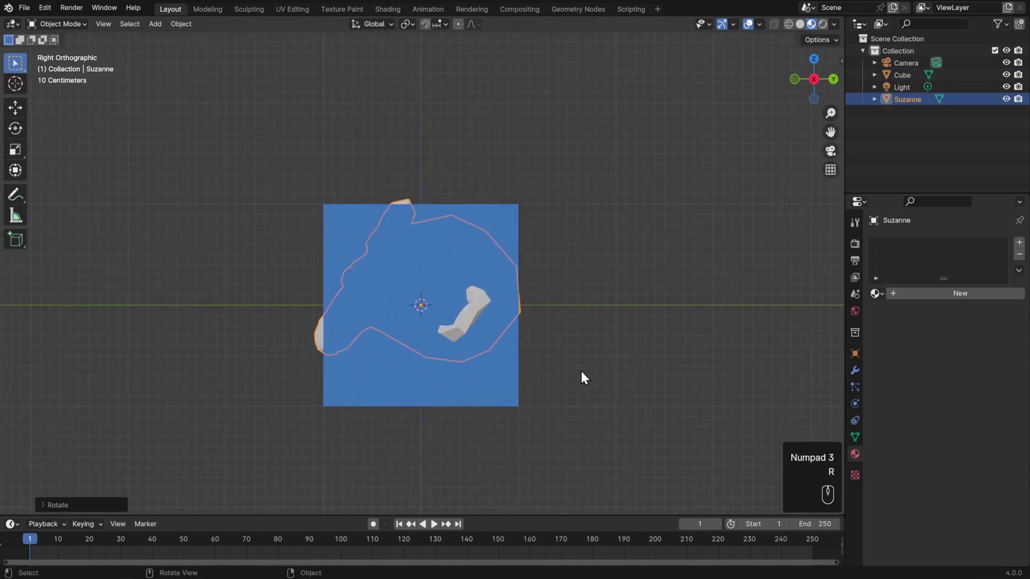
{"action": "left_click", "coordinate": [582, 375]}
{"action": "key", "text": "s"}
{"action": "left_click", "coordinate": [558, 350]}
{"action": "key", "text": "g"}
{"action": "left_click", "coordinate": [564, 207]}
Fine-tune Suzanne's tilt and placement on the cube, then return to a perspective view
{"action": "key", "text": "r"}
{"action": "left_click", "coordinate": [583, 192]}
{"action": "key", "text": "g"}
{"action": "left_click", "coordinate": [590, 194]}
{"action": "key", "text": "r"}
{"action": "left_click", "coordinate": [599, 198]}
{"action": "middle_click_drag", "start_coordinate": [581, 266], "coordinate": [682, 332]}
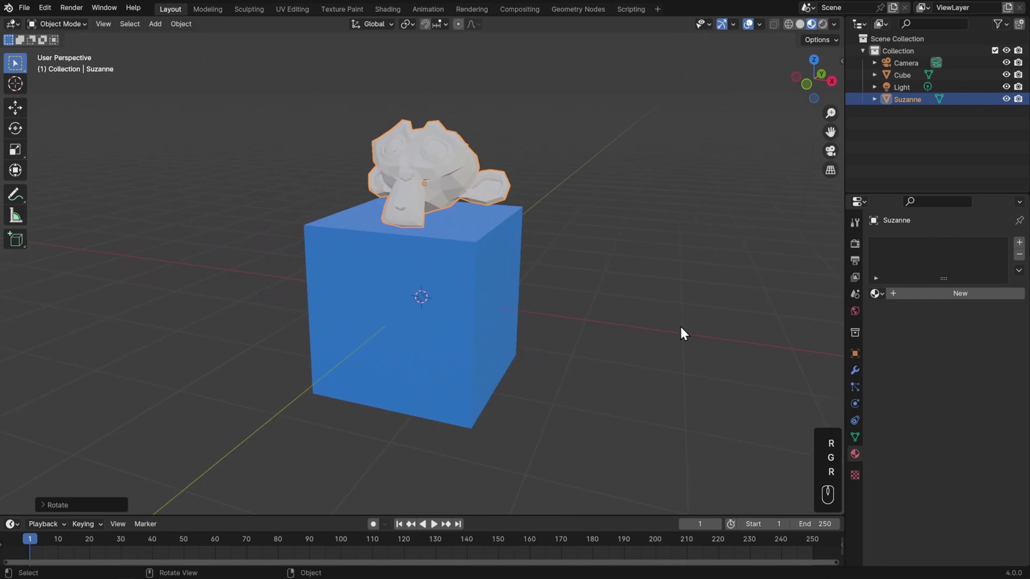
{"action": "scroll", "coordinate": [683, 332], "scroll_direction": "up", "scroll_amount": 3}
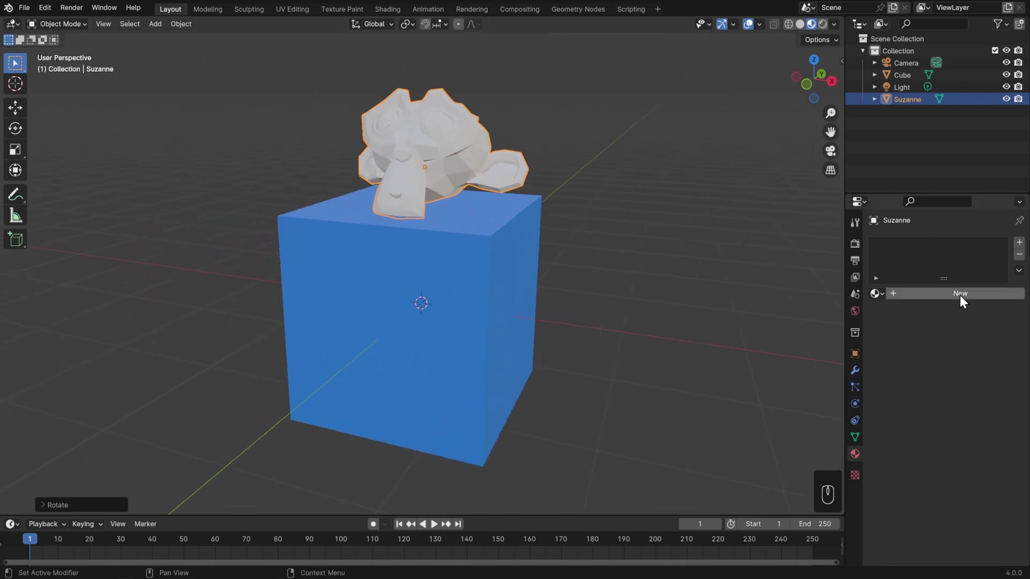
Assign the cube's existing material to Suzanne and rename it 'Blue'
{"action": "left_click", "coordinate": [873, 294]}
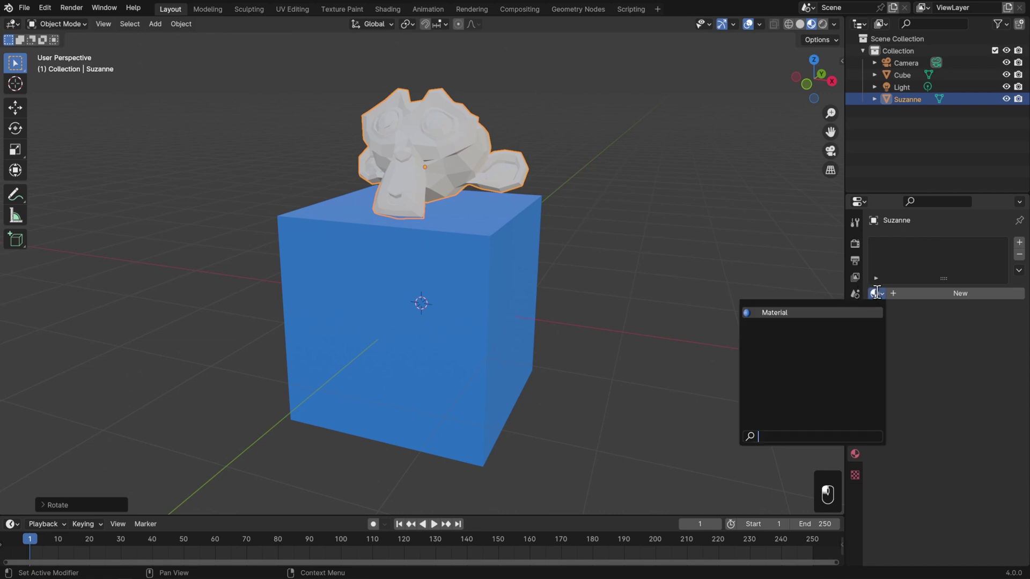
{"action": "left_click", "coordinate": [791, 312]}
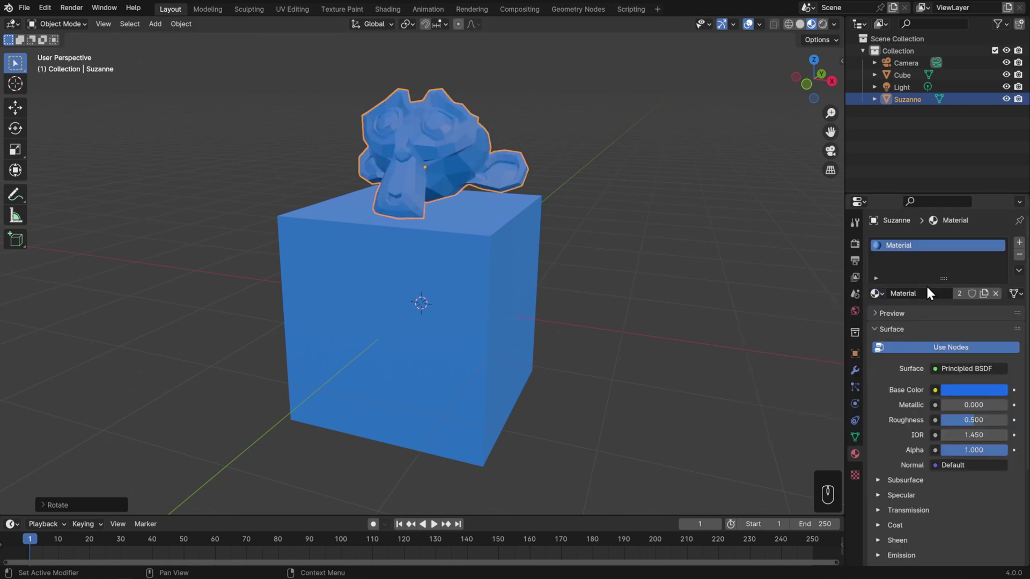
{"action": "left_click", "coordinate": [912, 293]}
{"action": "type", "text": "Blue"}
{"action": "key", "text": "Return"}
Give Suzanne a new material named 'Gold' with a pale peach base colour
{"action": "left_click", "coordinate": [997, 295]}
{"action": "left_click", "coordinate": [951, 295]}
{"action": "left_click", "coordinate": [930, 292]}
{"action": "type", "text": "Gold"}
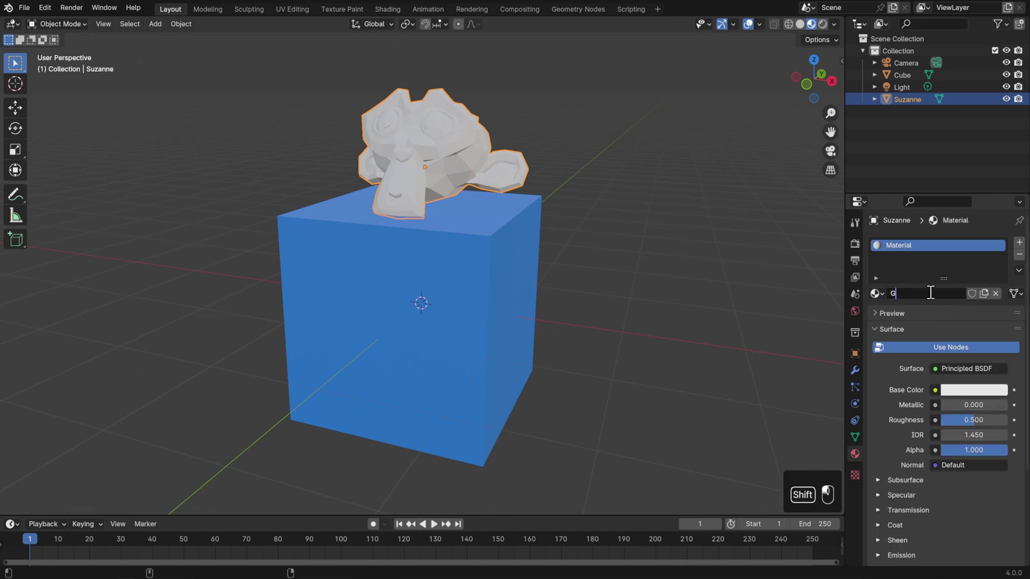
{"action": "key", "text": "Return"}
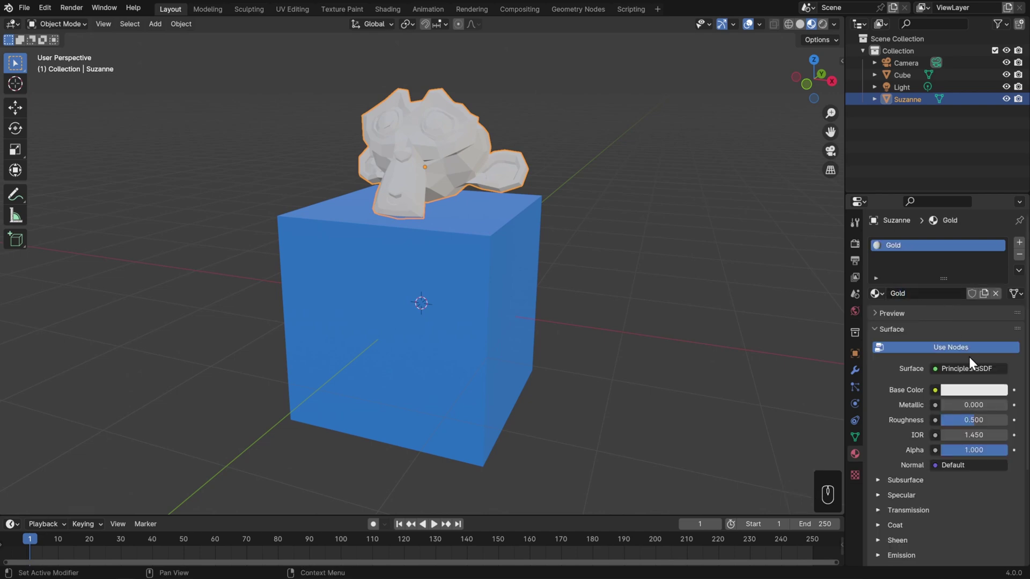
{"action": "left_click", "coordinate": [967, 391]}
{"action": "left_click", "coordinate": [930, 261]}
Make Gold's Base Color orange with Metallic 1.000 and Roughness 0.200
{"action": "left_click_drag", "start_coordinate": [930, 260], "coordinate": [920, 275]}
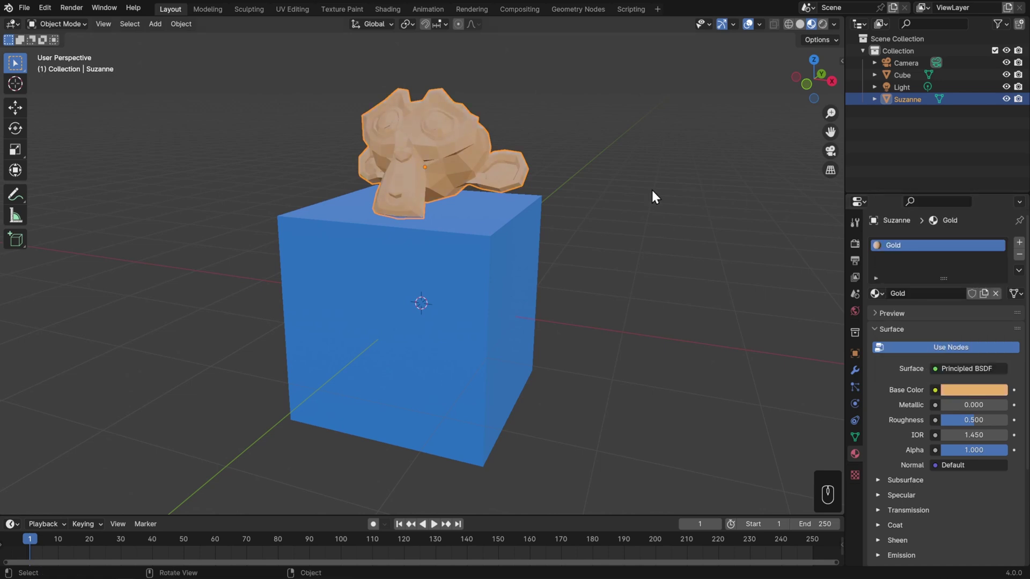
{"action": "mouse_move", "coordinate": [594, 205]}
{"action": "middle_mouse_down"}
{"action": "mouse_move", "coordinate": [721, 219]}
{"action": "mouse_move", "coordinate": [642, 218]}
{"action": "mouse_move", "coordinate": [562, 195]}
{"action": "mouse_move", "coordinate": [606, 220]}
{"action": "middle_mouse_up"}
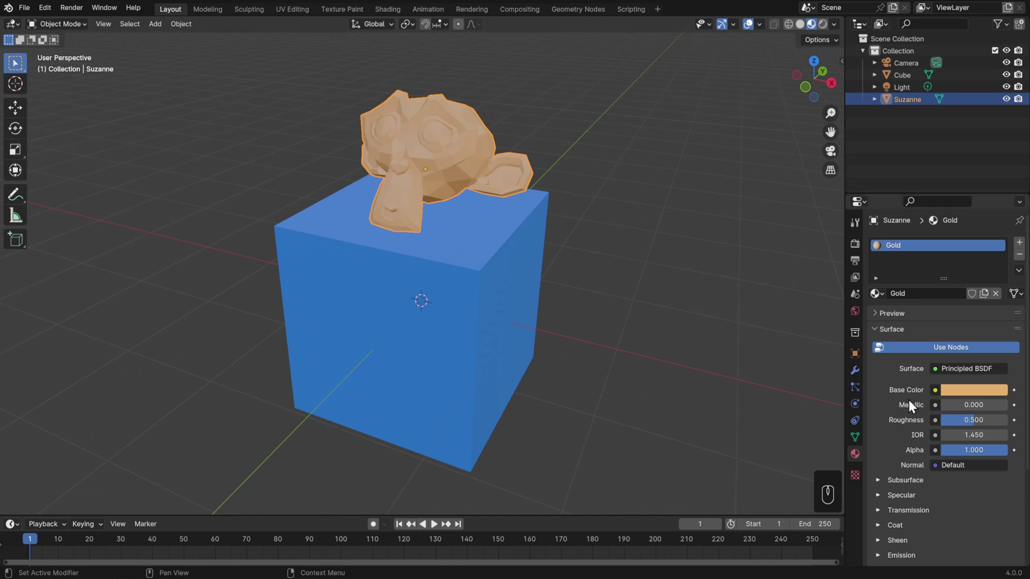
{"action": "left_click_drag", "start_coordinate": [956, 406], "coordinate": [1011, 413]}
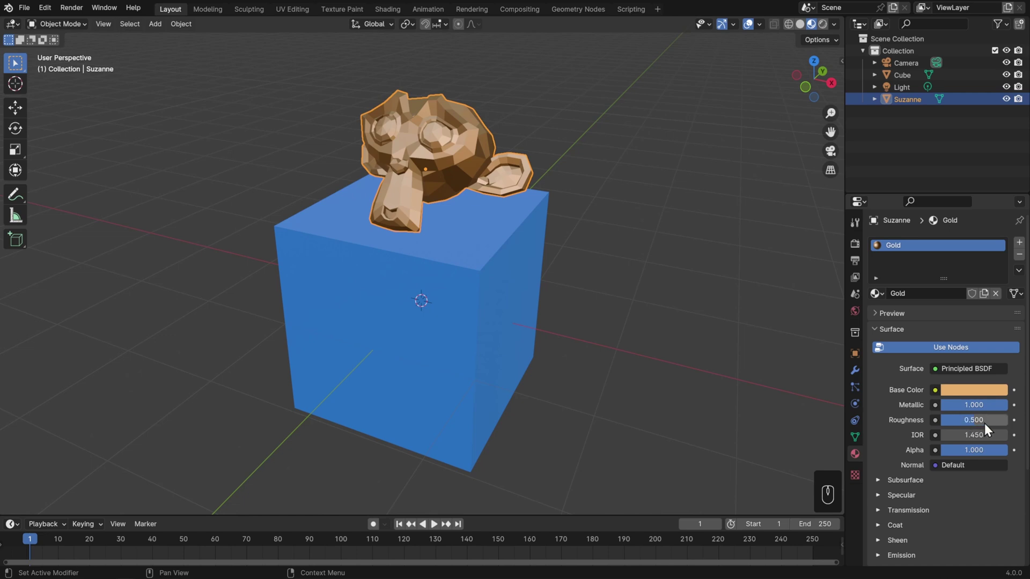
{"action": "left_click_drag", "start_coordinate": [984, 423], "coordinate": [953, 421]}
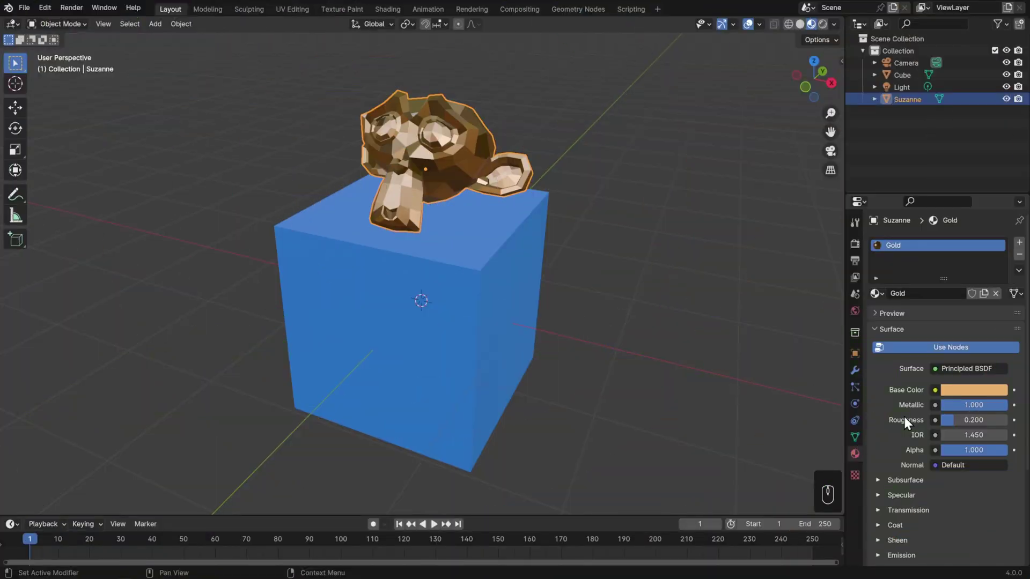
Switch to the Shading workspace, frame the Gold material nodes, and bring up Add > Texture
{"action": "left_click", "coordinate": [387, 9]}
{"action": "middle_click_drag", "start_coordinate": [366, 373], "coordinate": [406, 442]}
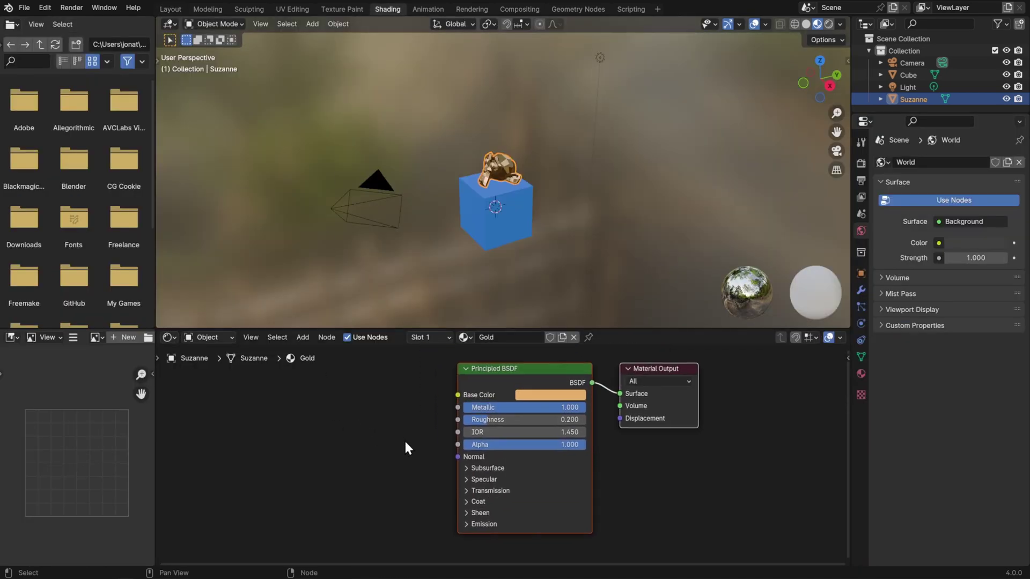
{"action": "left_click", "coordinate": [305, 338]}
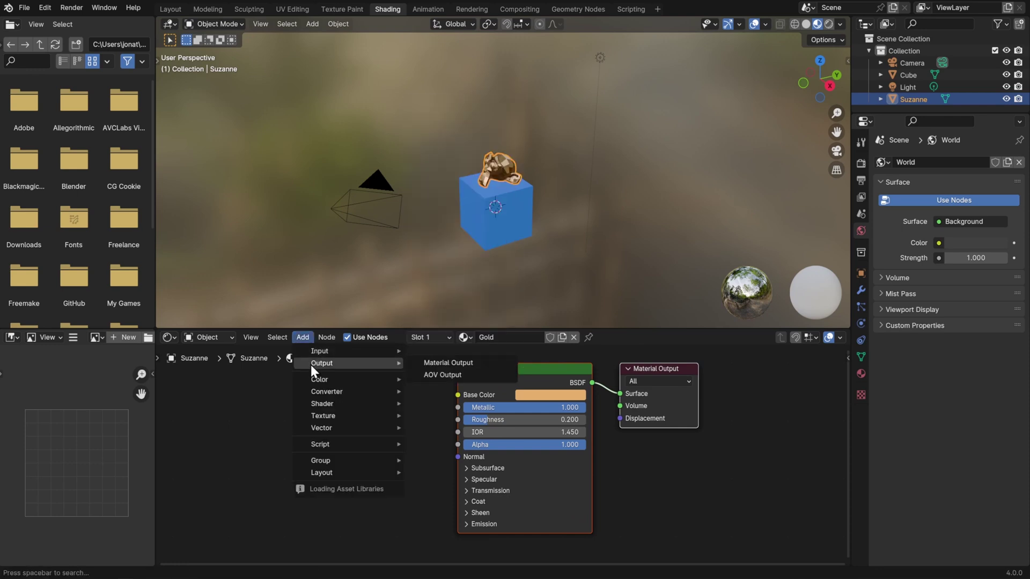
{"action": "mouse_move", "coordinate": [310, 392]}
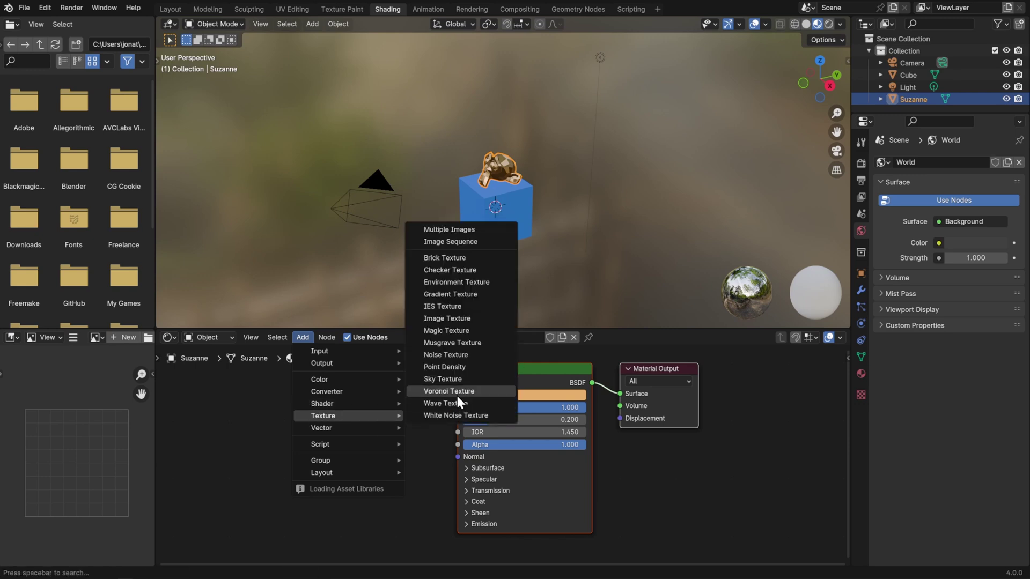
Add a Voronoi Texture node left of Principled BSDF and link its Color to Base Color
{"action": "left_click", "coordinate": [457, 396]}
{"action": "left_click", "coordinate": [328, 385]}
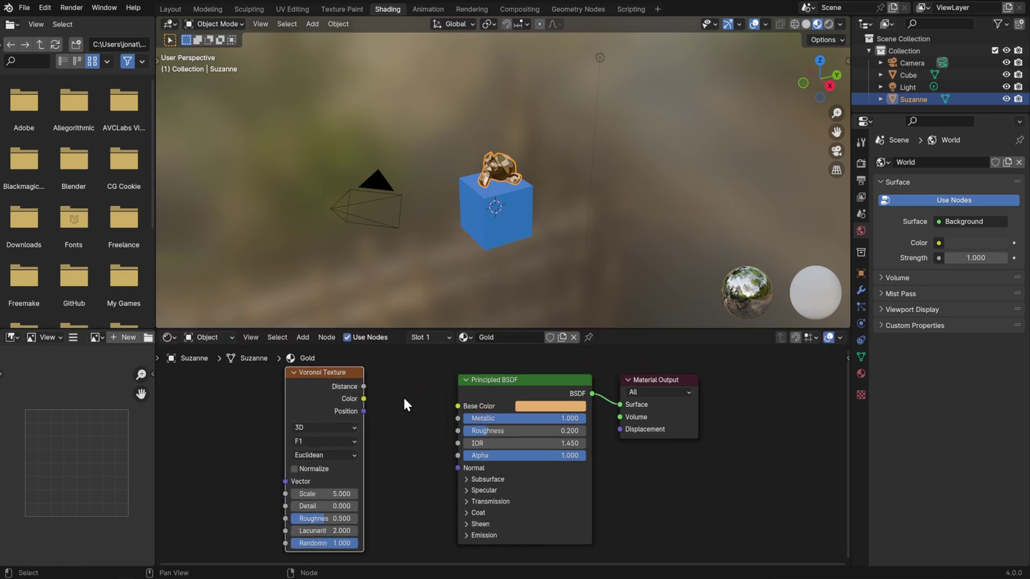
{"action": "left_click_drag", "start_coordinate": [364, 399], "coordinate": [372, 395]}
{"action": "left_click_drag", "start_coordinate": [438, 386], "coordinate": [459, 406]}
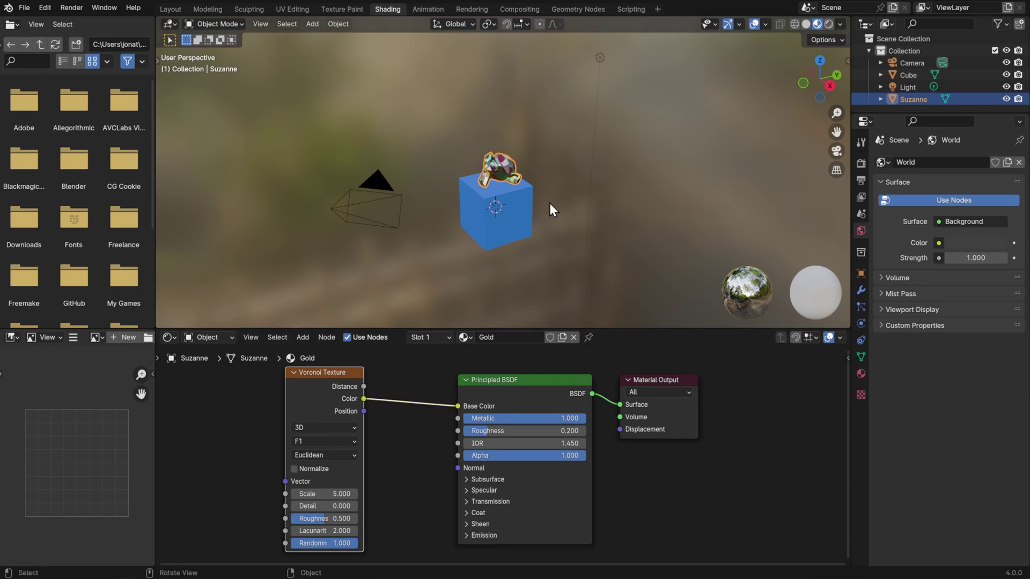
Raise the Voronoi Scale to 22.1 and move its Color link from Base Color to Roughness
{"action": "scroll", "coordinate": [549, 203], "scroll_direction": "up", "scroll_amount": 8}
{"action": "middle_click_drag", "start_coordinate": [496, 199], "coordinate": [548, 233]}
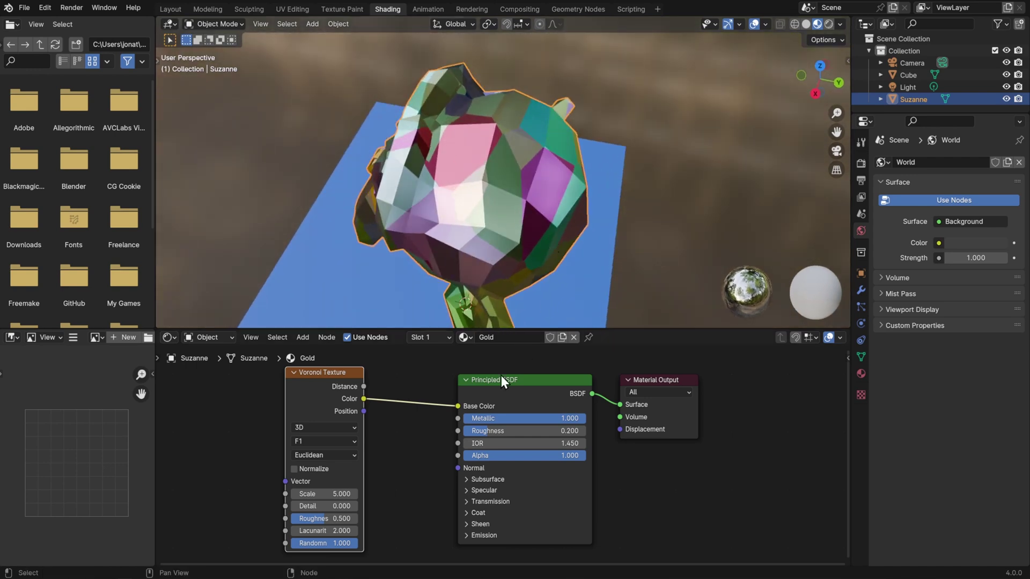
{"action": "left_click_drag", "start_coordinate": [325, 493], "coordinate": [425, 494]}
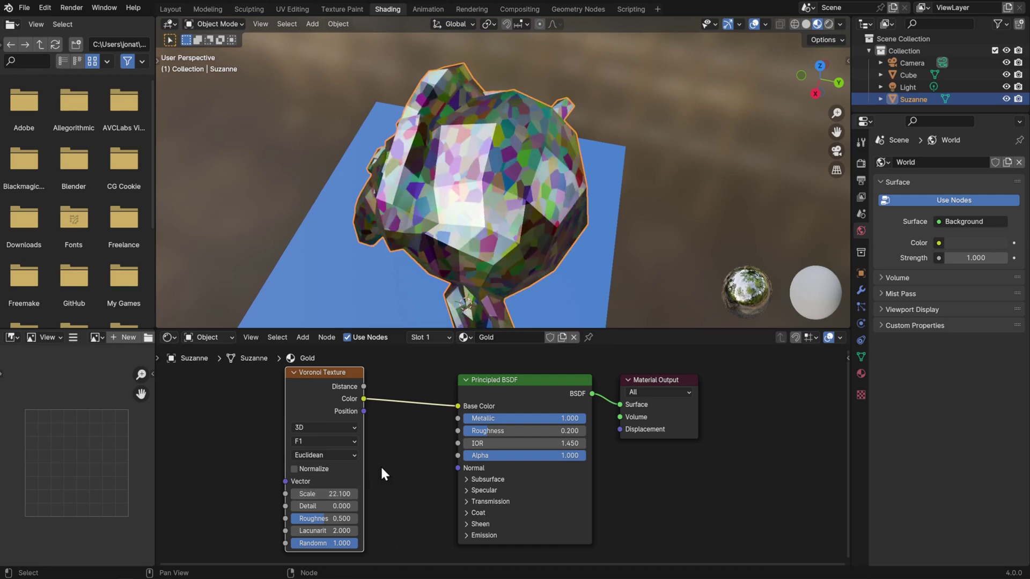
{"action": "left_click_drag", "start_coordinate": [455, 407], "coordinate": [459, 430]}
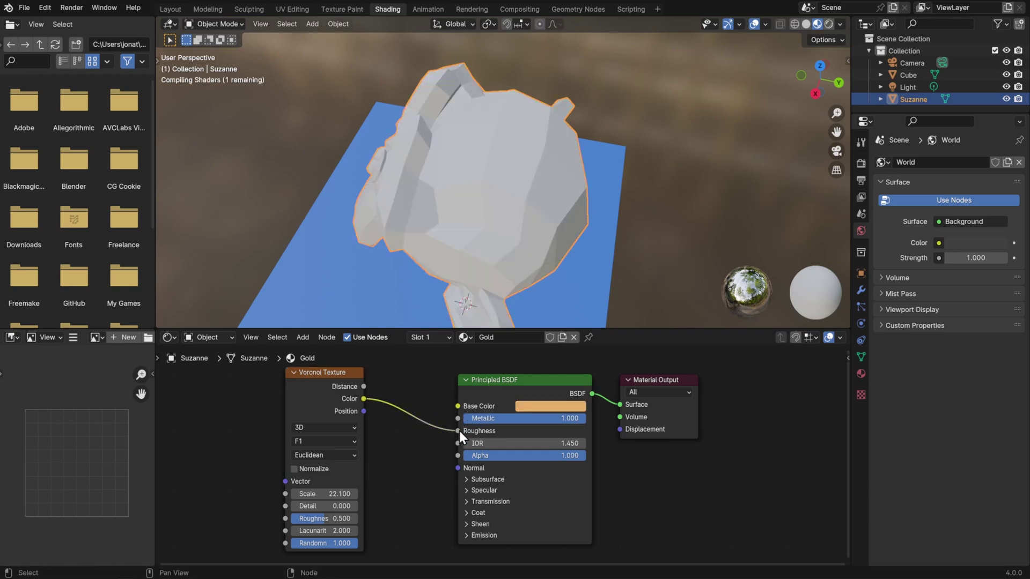
Push the Voronoi Scale up to 118.2 while viewing Suzanne
{"action": "middle_click_drag", "start_coordinate": [478, 278], "coordinate": [499, 322]}
{"action": "left_click_drag", "start_coordinate": [322, 494], "coordinate": [445, 494]}
{"action": "middle_click_drag", "start_coordinate": [369, 187], "coordinate": [585, 236]}
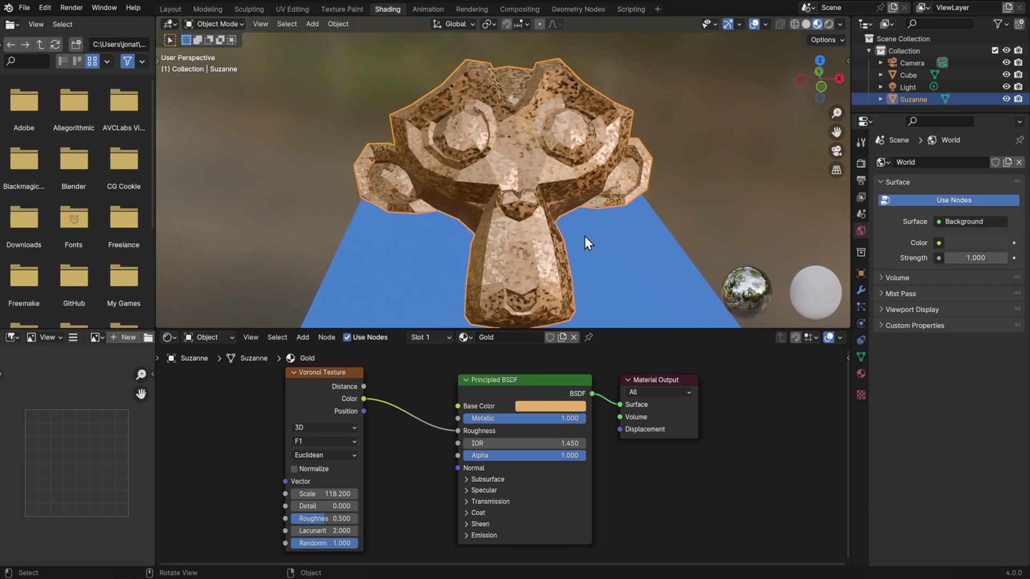
Delete the Voronoi Texture node and return to the Layout workspace
{"action": "left_click", "coordinate": [324, 389]}
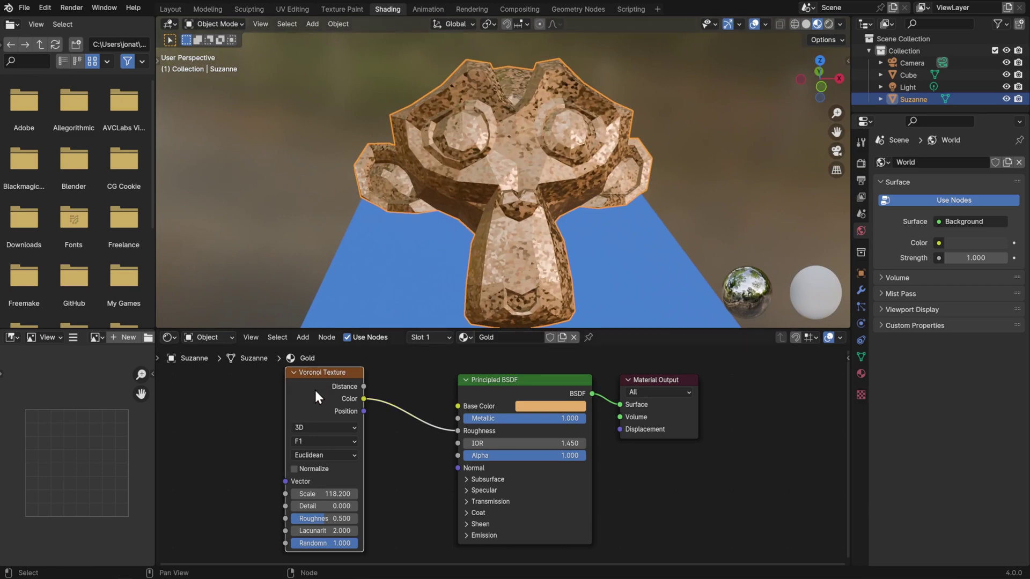
{"action": "key", "text": "x"}
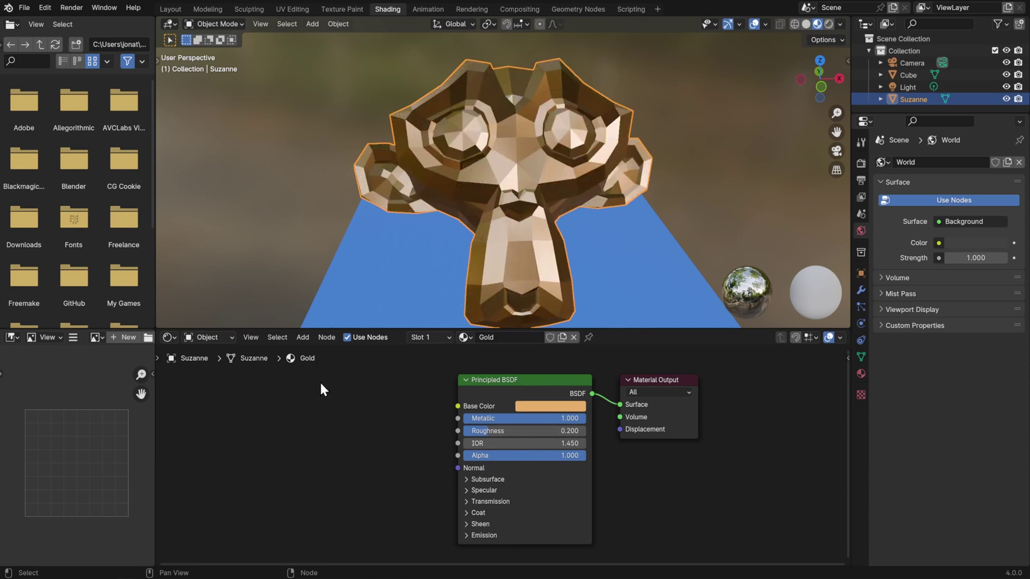
{"action": "left_click", "coordinate": [171, 11]}
Move the point light to a new position so Suzanne shadows the cube
{"action": "left_click", "coordinate": [903, 87]}
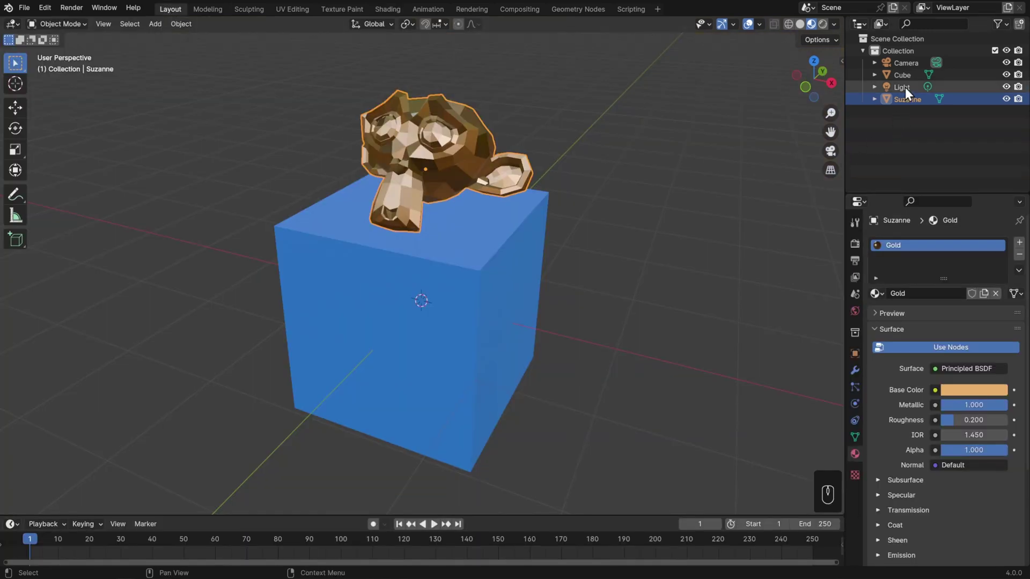
{"action": "scroll", "coordinate": [624, 225], "scroll_direction": "down", "scroll_amount": 5}
{"action": "middle_click_drag", "start_coordinate": [588, 305], "coordinate": [679, 276]}
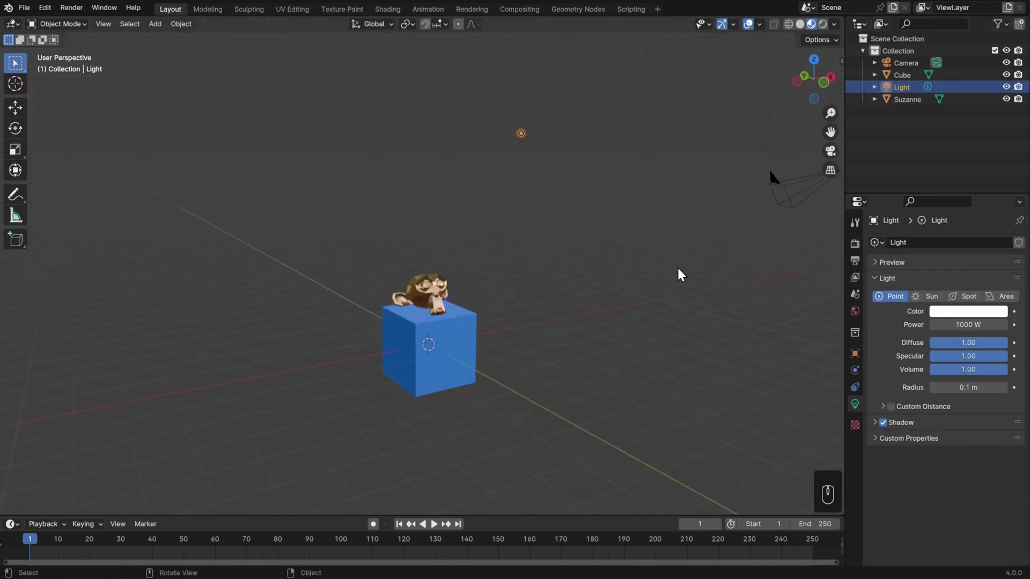
{"action": "key", "text": "g"}
{"action": "left_click", "coordinate": [608, 332]}
{"action": "middle_click_drag", "start_coordinate": [607, 333], "coordinate": [548, 321]}
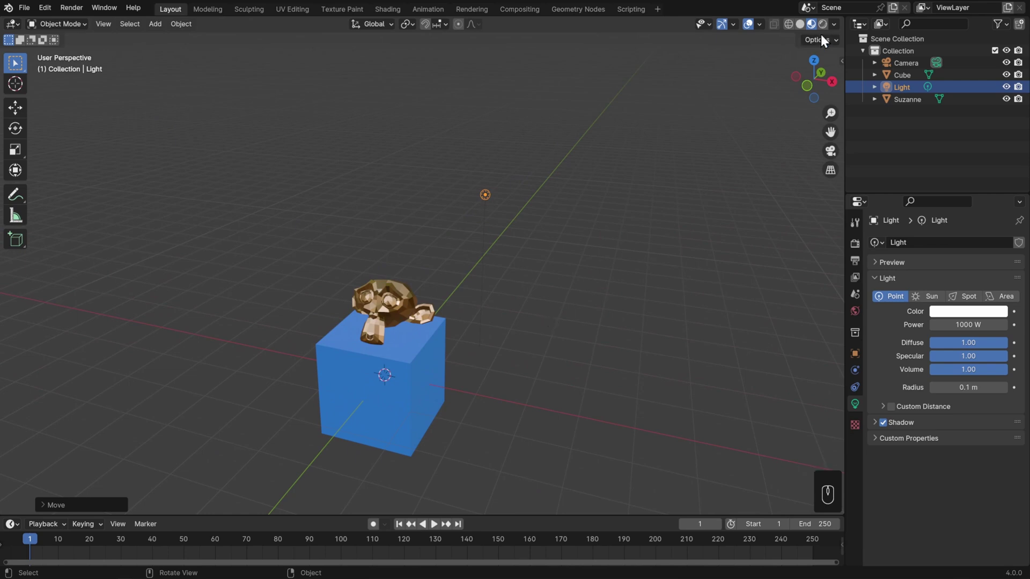
Switch the viewport to Rendered shading, inspect the lighting, and show the World settings
{"action": "left_click", "coordinate": [835, 25]}
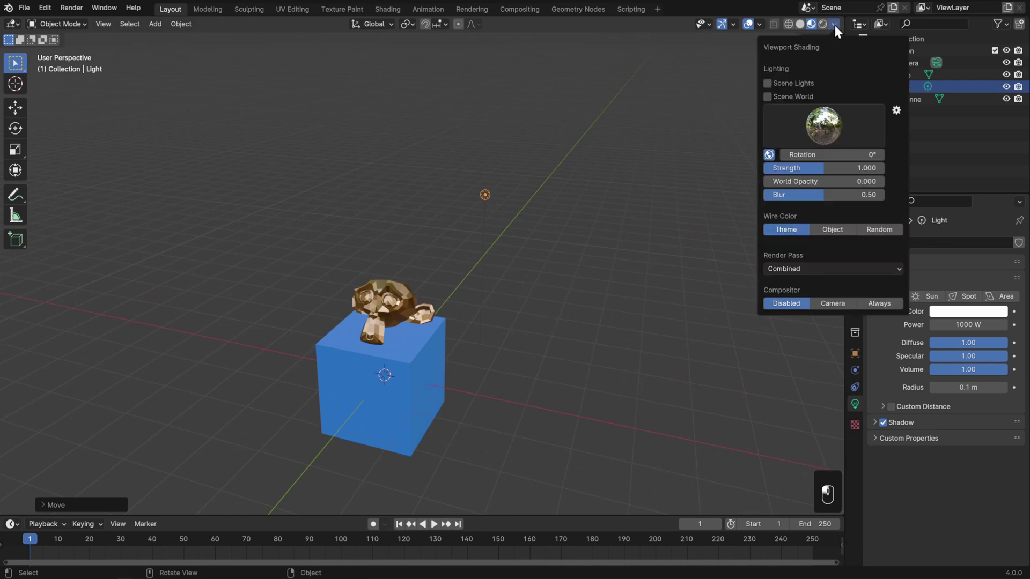
{"action": "left_click", "coordinate": [804, 82]}
{"action": "left_click", "coordinate": [804, 82]}
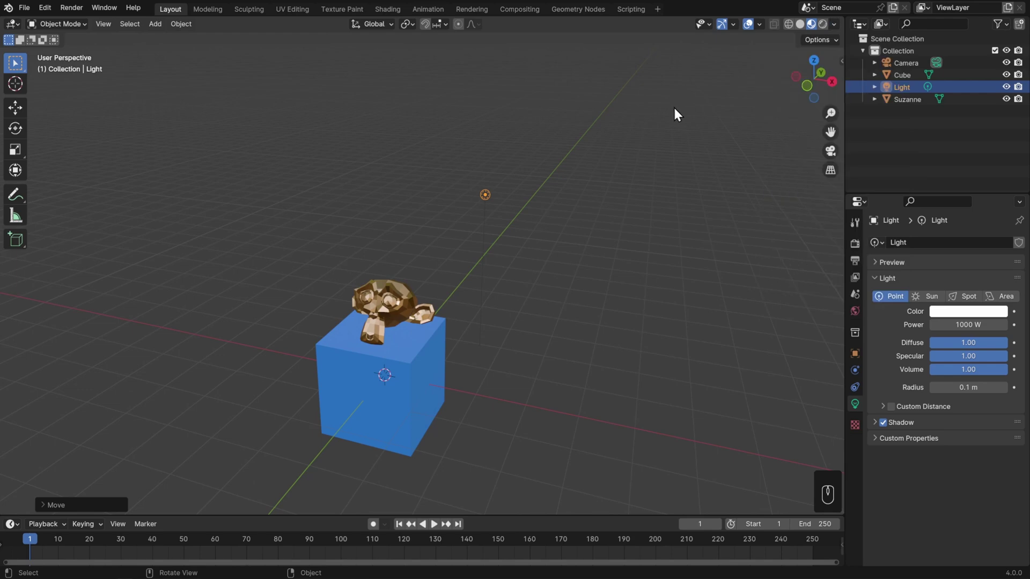
{"action": "left_click", "coordinate": [823, 24]}
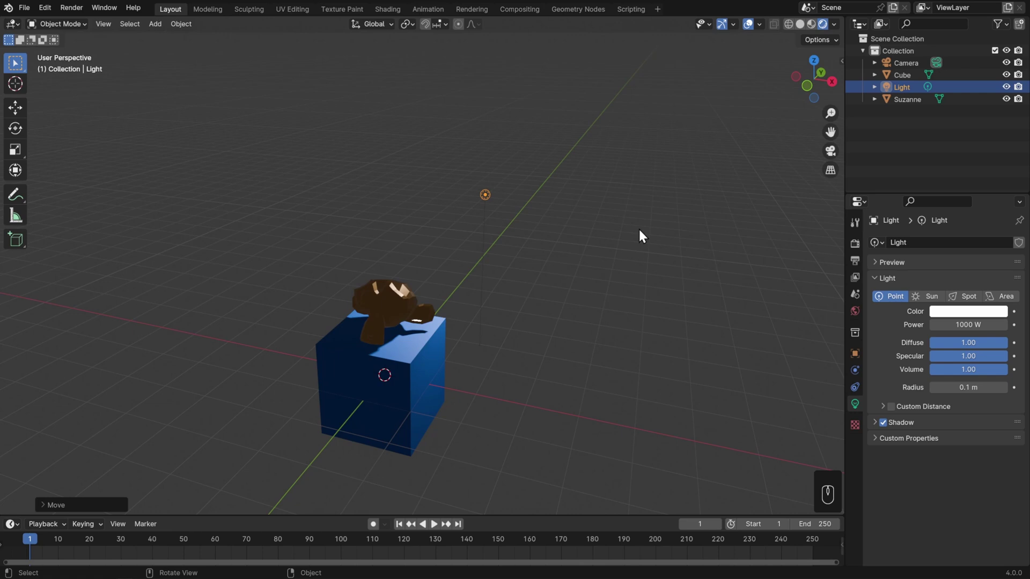
{"action": "middle_click_drag", "start_coordinate": [635, 227], "coordinate": [595, 300]}
{"action": "middle_click_drag", "start_coordinate": [658, 294], "coordinate": [714, 292]}
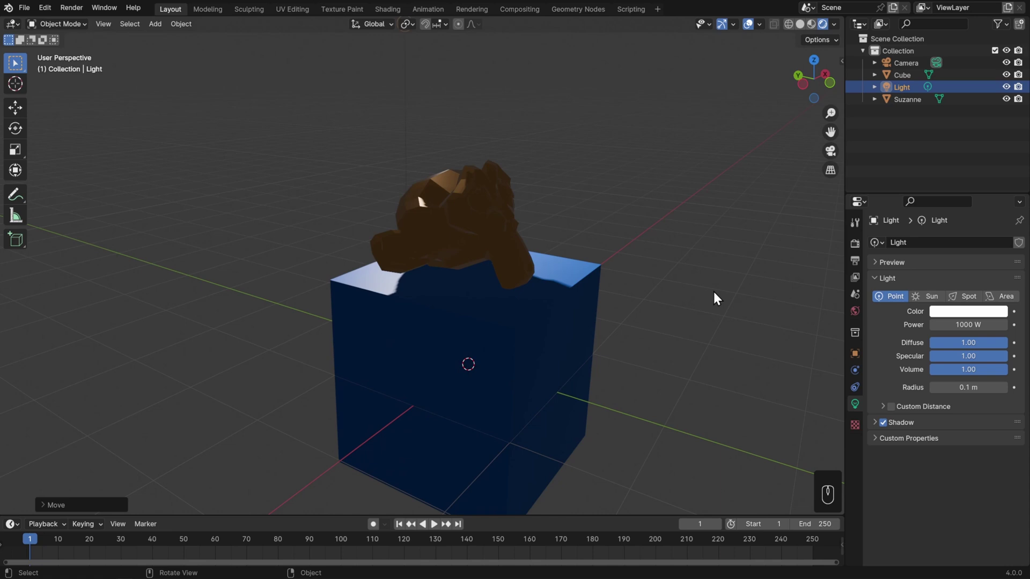
{"action": "left_click", "coordinate": [855, 311]}
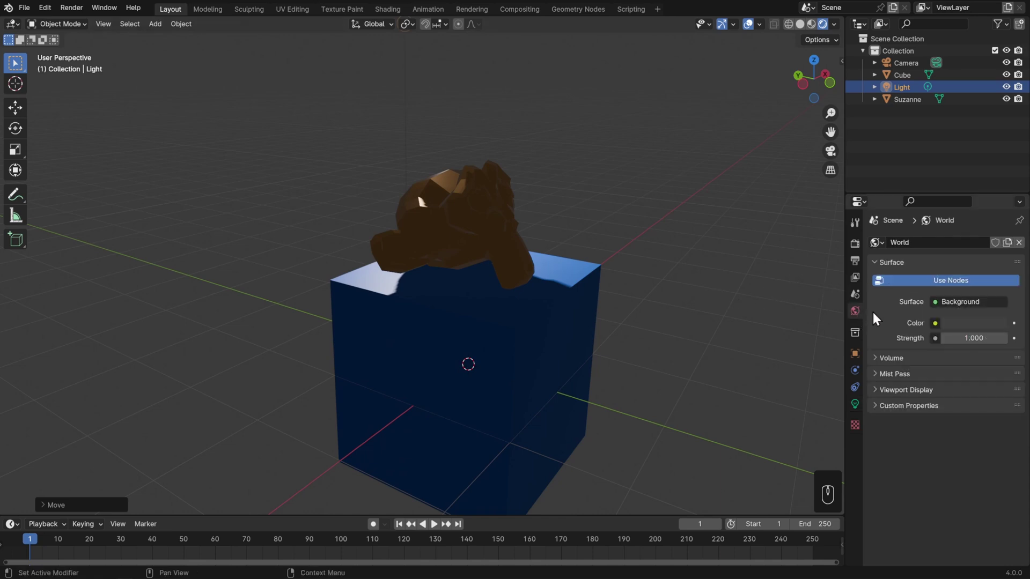
Brighten the World background colour by raising its Value from 0.051 to 0.205
{"action": "left_click", "coordinate": [974, 324]}
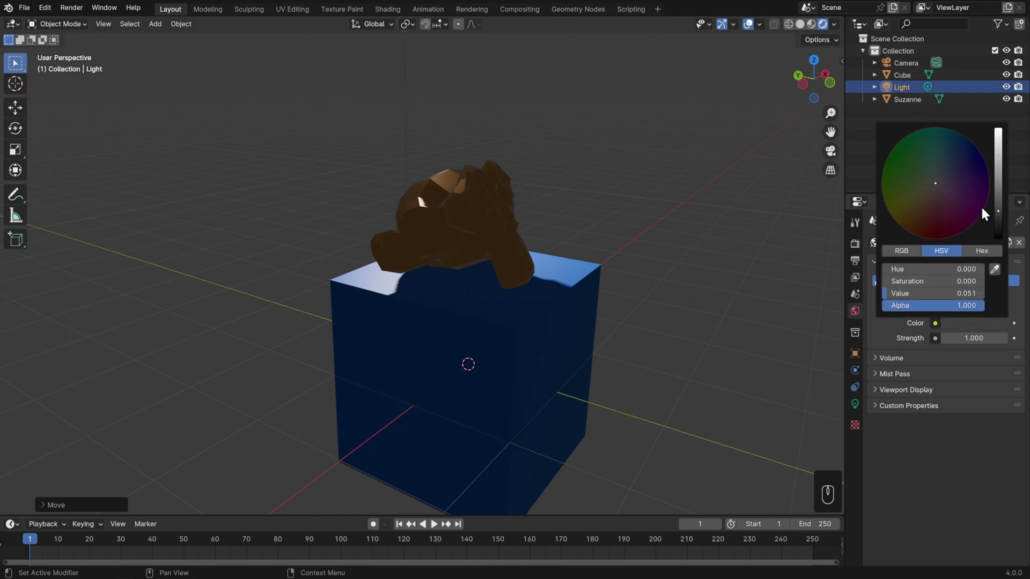
{"action": "left_click_drag", "start_coordinate": [1001, 211], "coordinate": [948, 167]}
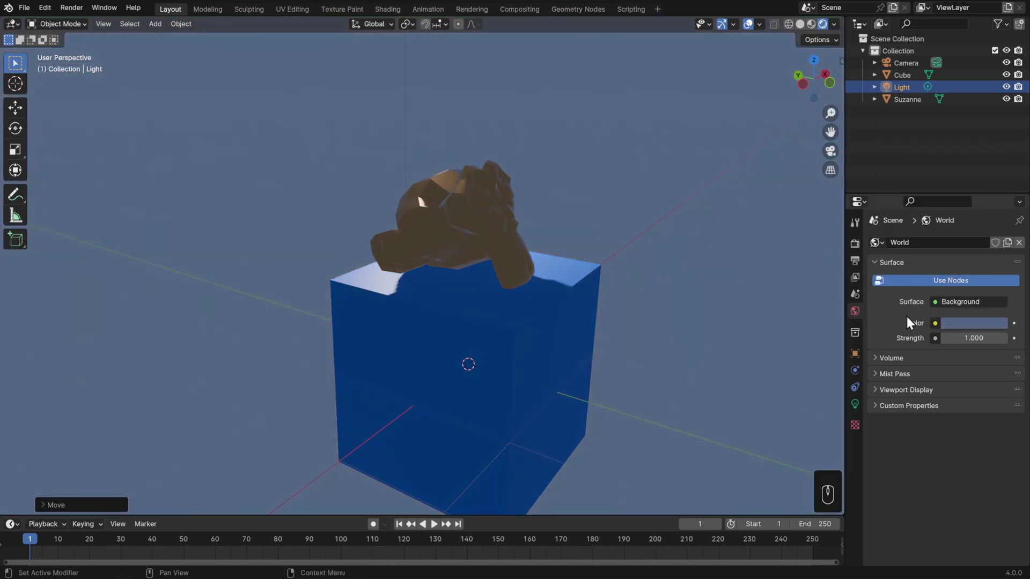
{"action": "left_click", "coordinate": [936, 323]}
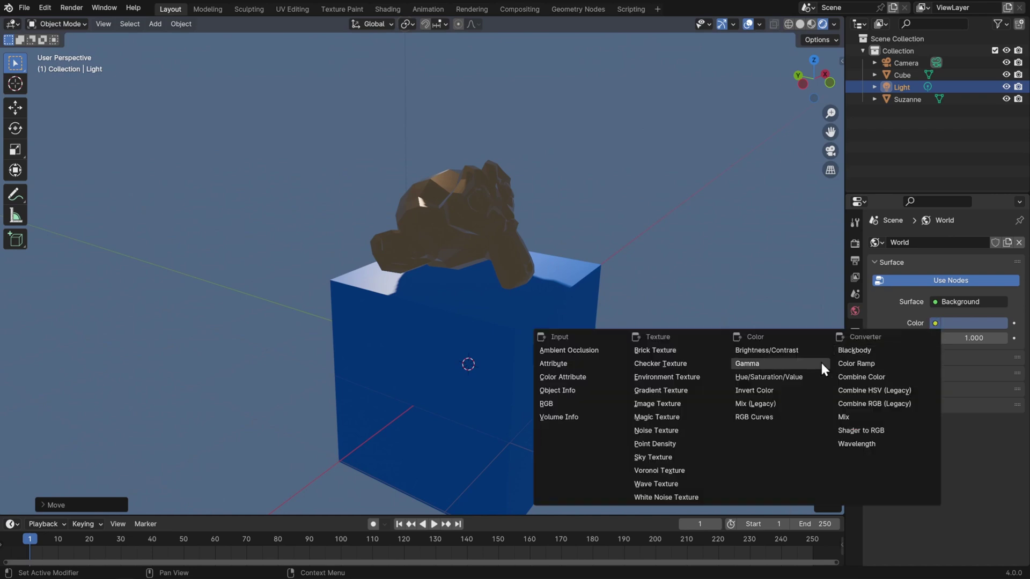
Drive the World colour with a Nishita Sky Texture and set Sun Elevation to 3°
{"action": "left_click", "coordinate": [654, 457]}
{"action": "middle_click_drag", "start_coordinate": [661, 458], "coordinate": [700, 393]}
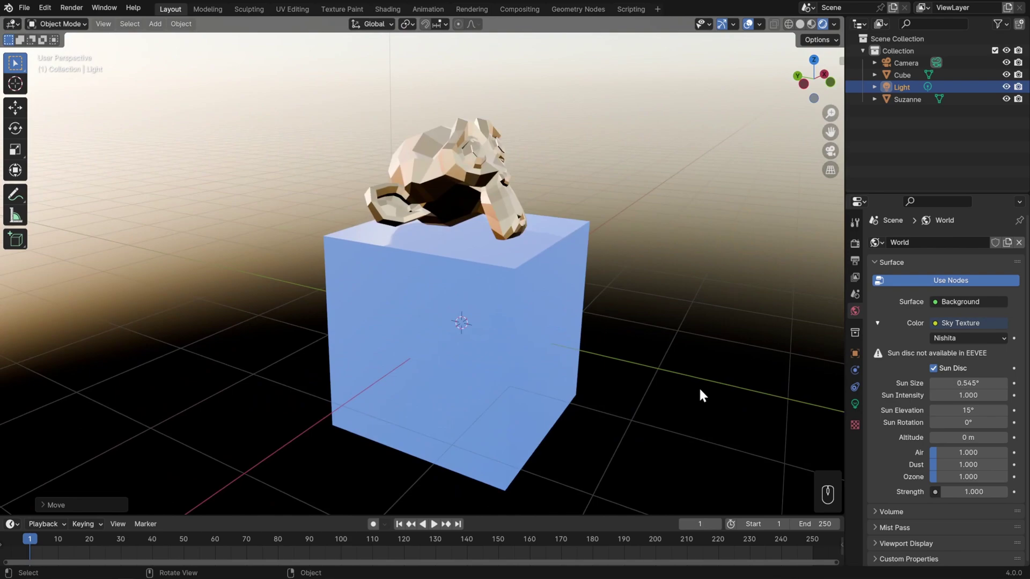
{"action": "scroll", "coordinate": [713, 368], "scroll_direction": "up", "scroll_amount": 3}
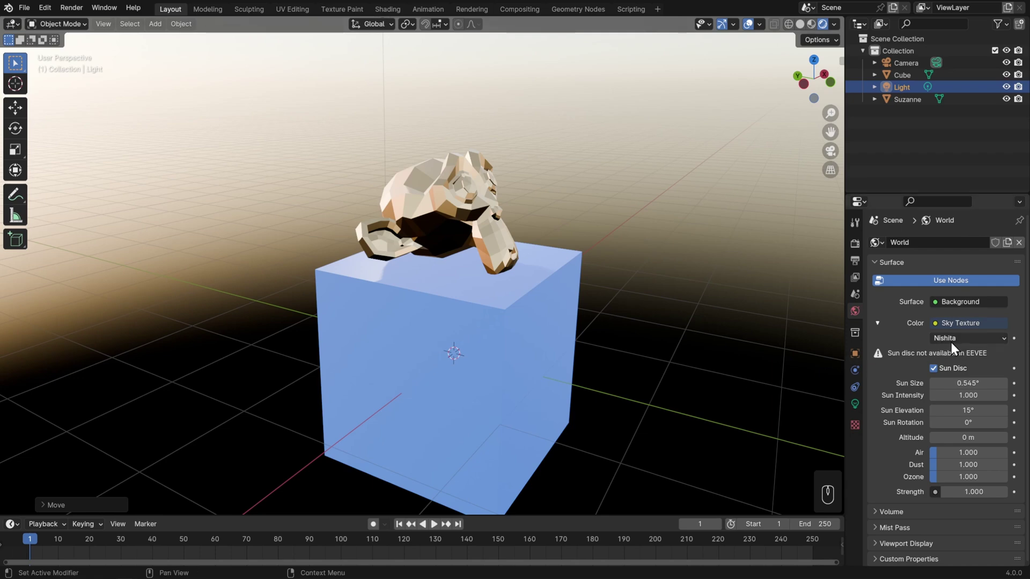
{"action": "left_click", "coordinate": [972, 410]}
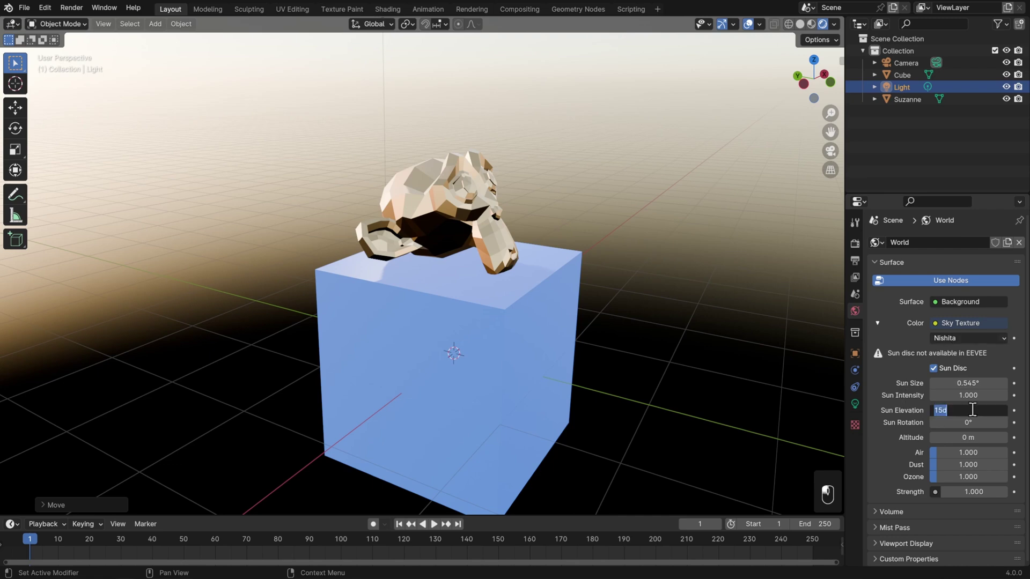
{"action": "type", "text": "3"}
{"action": "key", "text": "Return"}
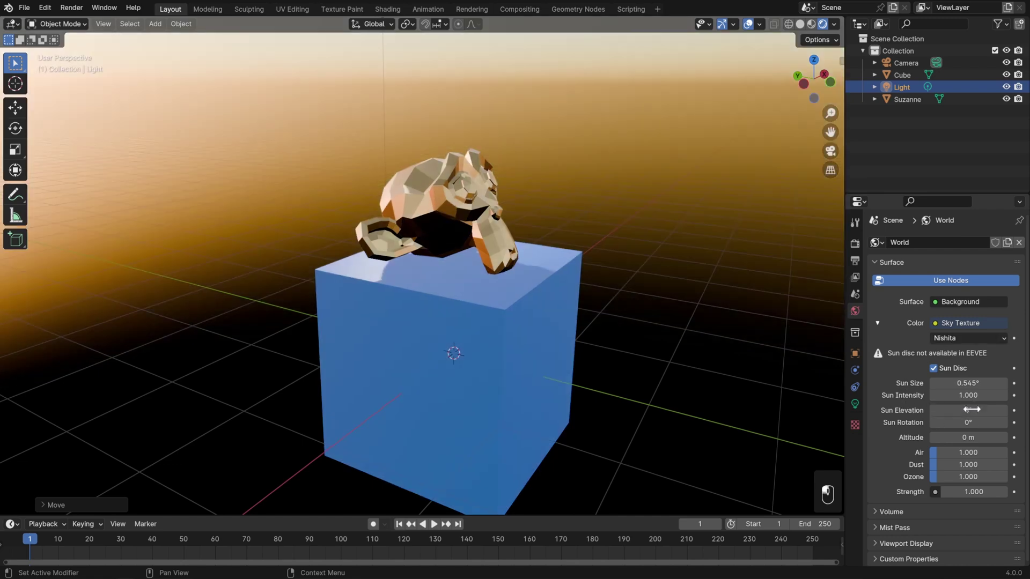
{"action": "middle_click_drag", "start_coordinate": [644, 312], "coordinate": [721, 337]}
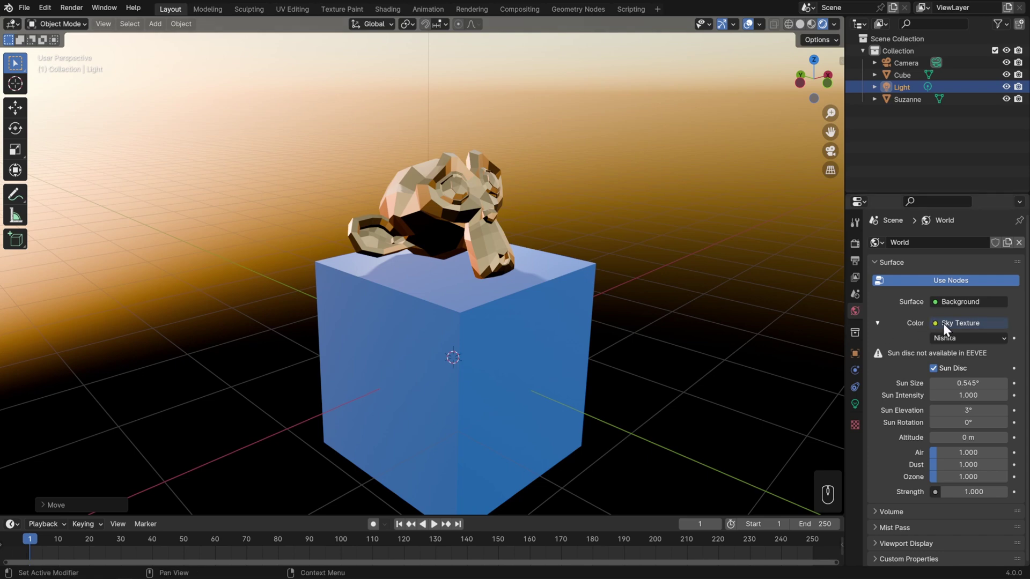
{"action": "left_click", "coordinate": [969, 324]}
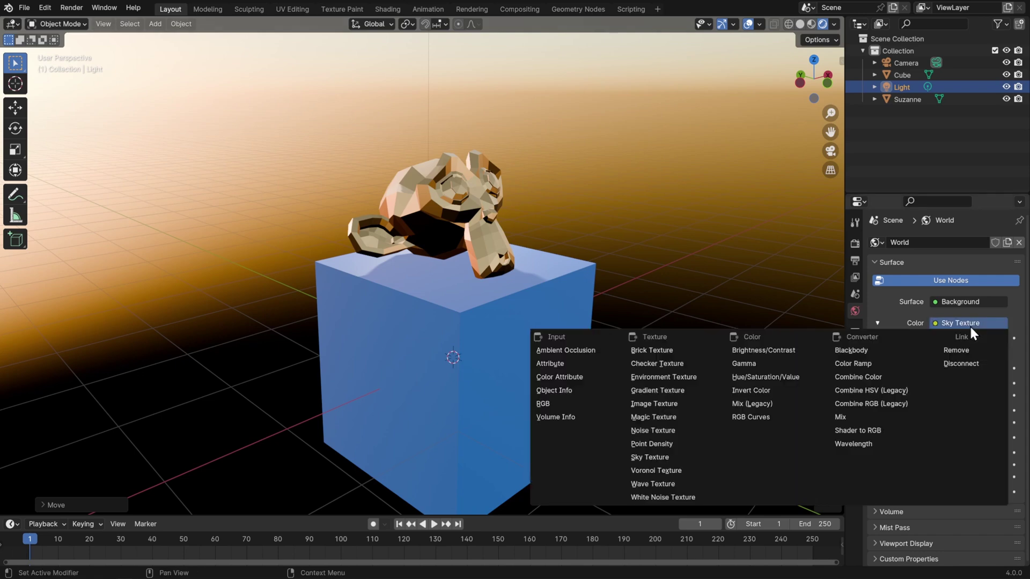
Replace the sky with an Environment Texture loaded from cayley_interior_2k.hdr in the textures folder
{"action": "left_click", "coordinate": [687, 378]}
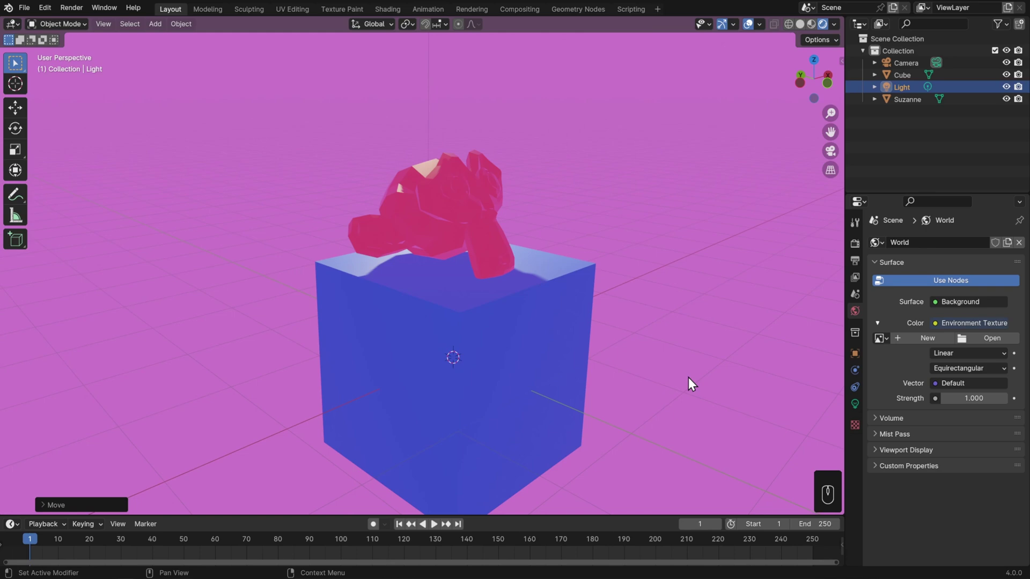
{"action": "left_click", "coordinate": [996, 338]}
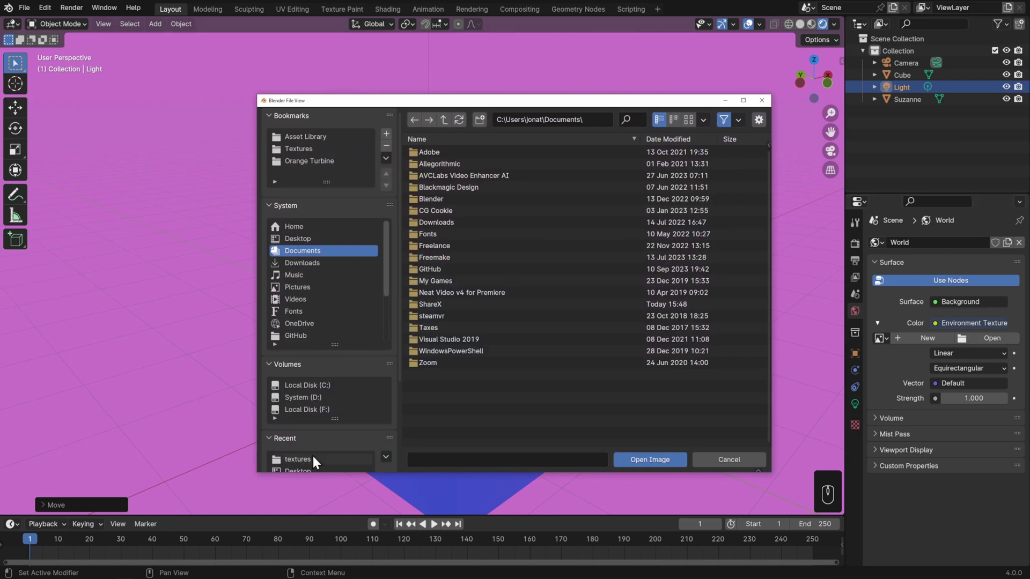
{"action": "left_click", "coordinate": [314, 457]}
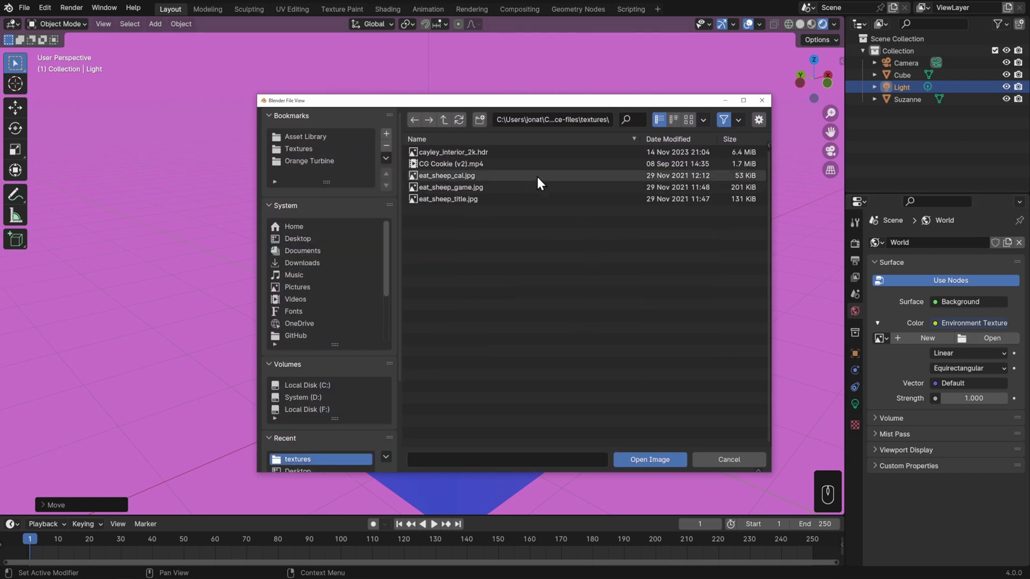
{"action": "double_click", "coordinate": [505, 153]}
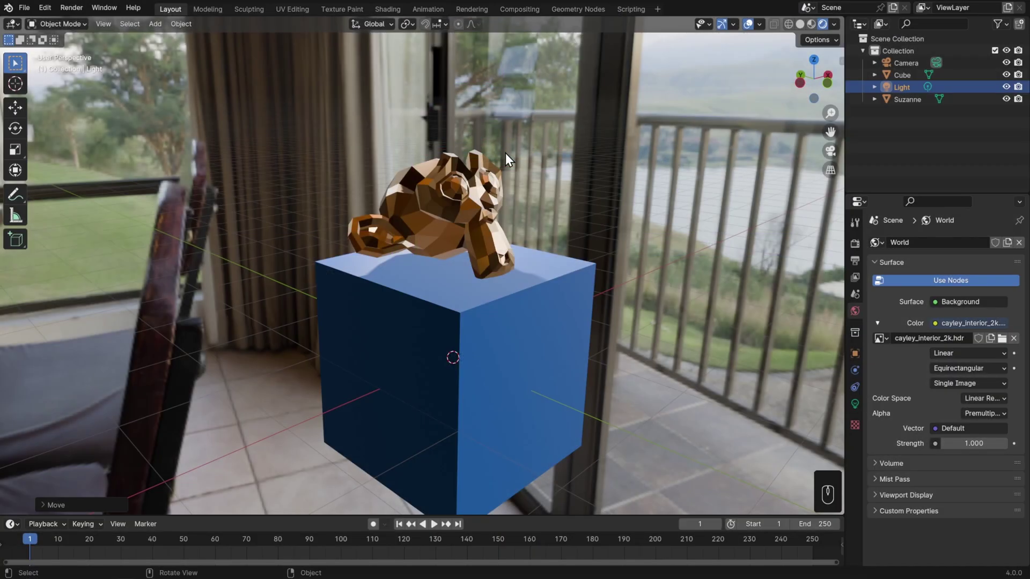
Add a Mapping node to the HDRI's vector input, fed by Generated texture coordinates
{"action": "middle_click_drag", "start_coordinate": [505, 153], "coordinate": [582, 224]}
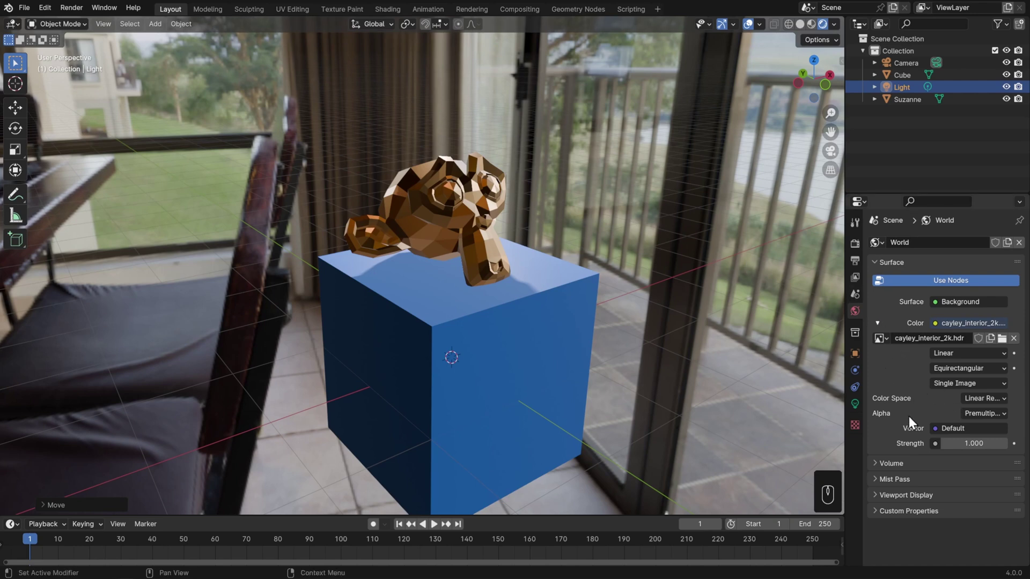
{"action": "left_click", "coordinate": [957, 428]}
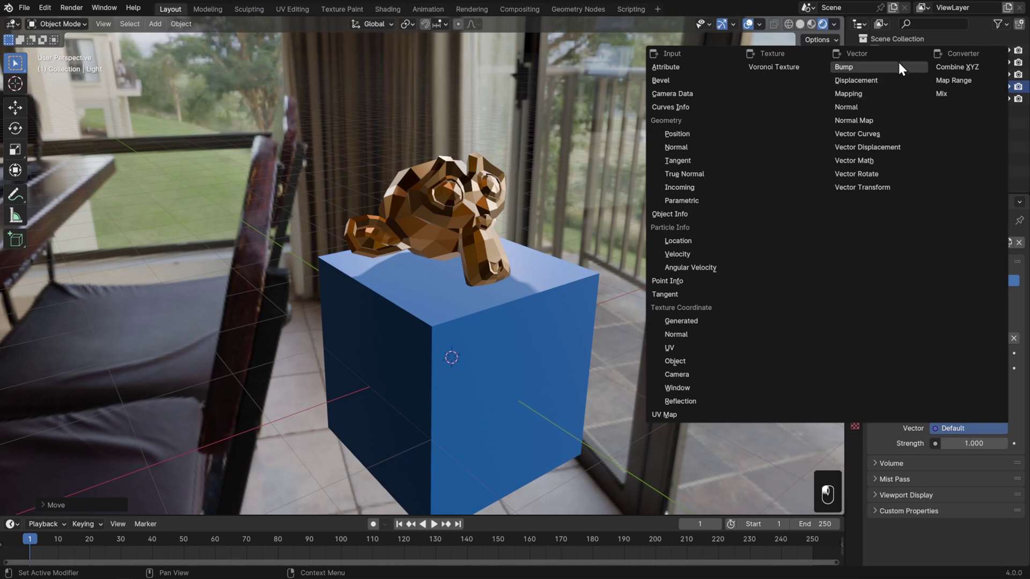
{"action": "left_click", "coordinate": [866, 94]}
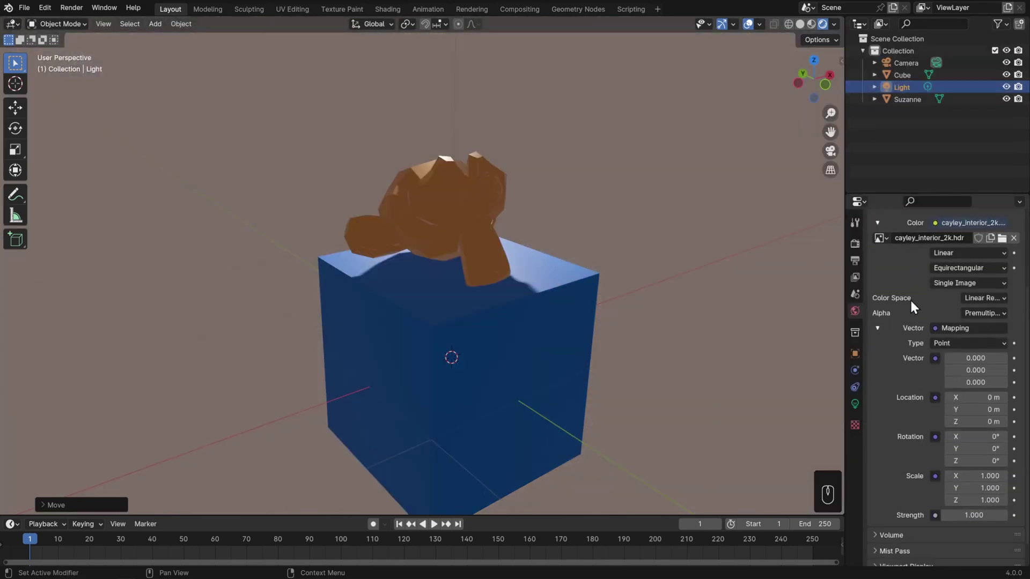
{"action": "scroll", "coordinate": [910, 300], "scroll_direction": "down", "scroll_amount": 1}
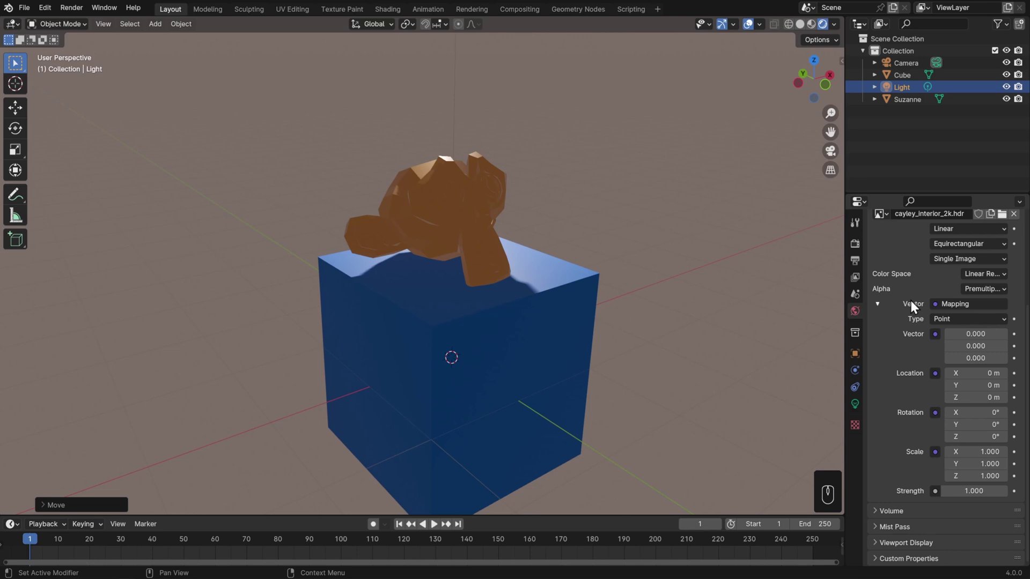
{"action": "left_click", "coordinate": [936, 334]}
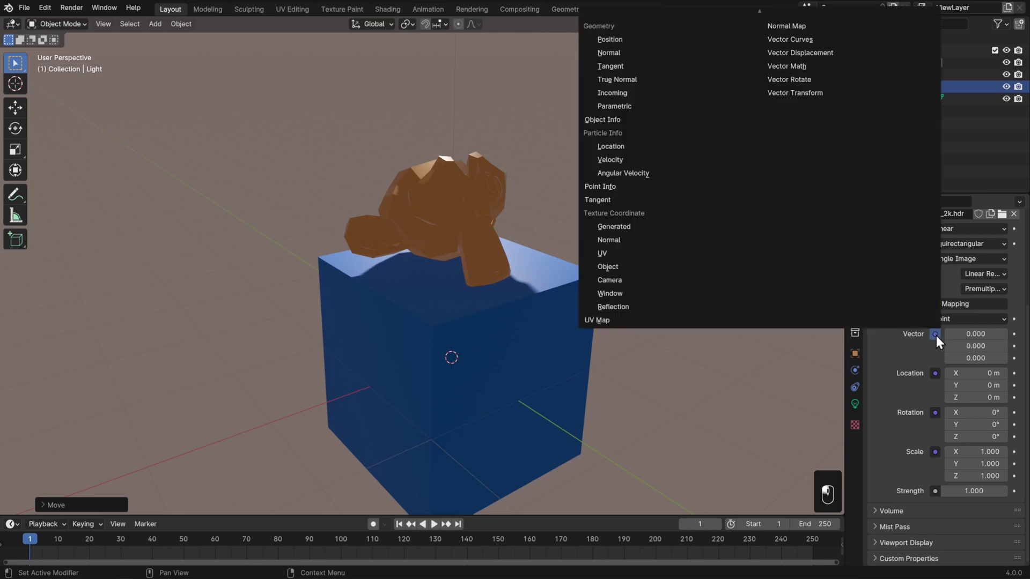
{"action": "left_click", "coordinate": [630, 227]}
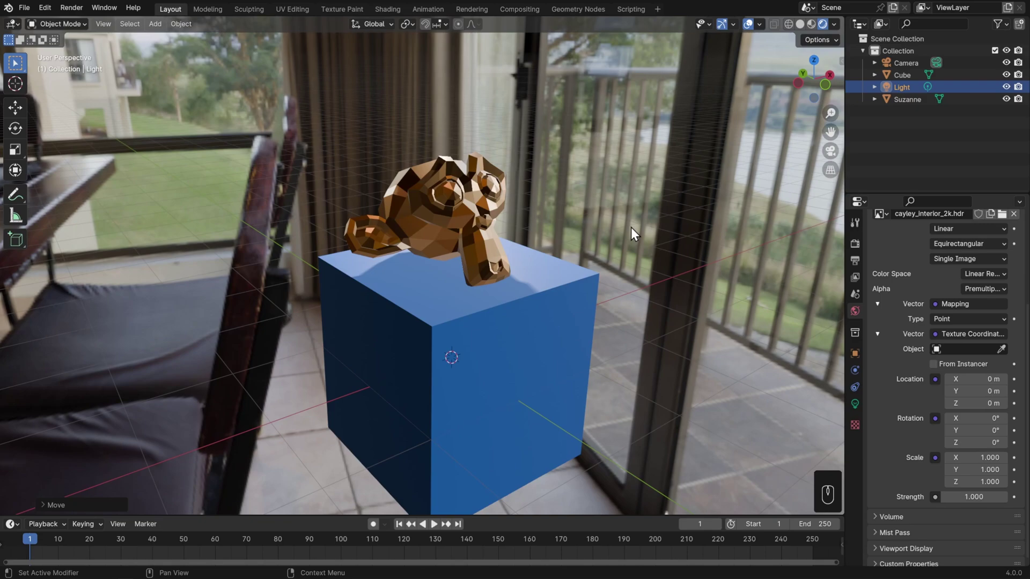
Rotate the HDRI -8.1° about Z and set its X location to 0
{"action": "mouse_move", "coordinate": [976, 443]}
{"action": "left_mouse_down"}
{"action": "mouse_move", "coordinate": [998, 442]}
{"action": "mouse_move", "coordinate": [965, 443]}
{"action": "left_mouse_up"}
{"action": "mouse_move", "coordinate": [976, 379]}
{"action": "left_mouse_down"}
{"action": "mouse_move", "coordinate": [989, 378]}
{"action": "mouse_move", "coordinate": [971, 379]}
{"action": "left_mouse_up"}
{"action": "double_click", "coordinate": [971, 379]}
{"action": "type", "text": "0"}
{"action": "key", "text": "Return"}
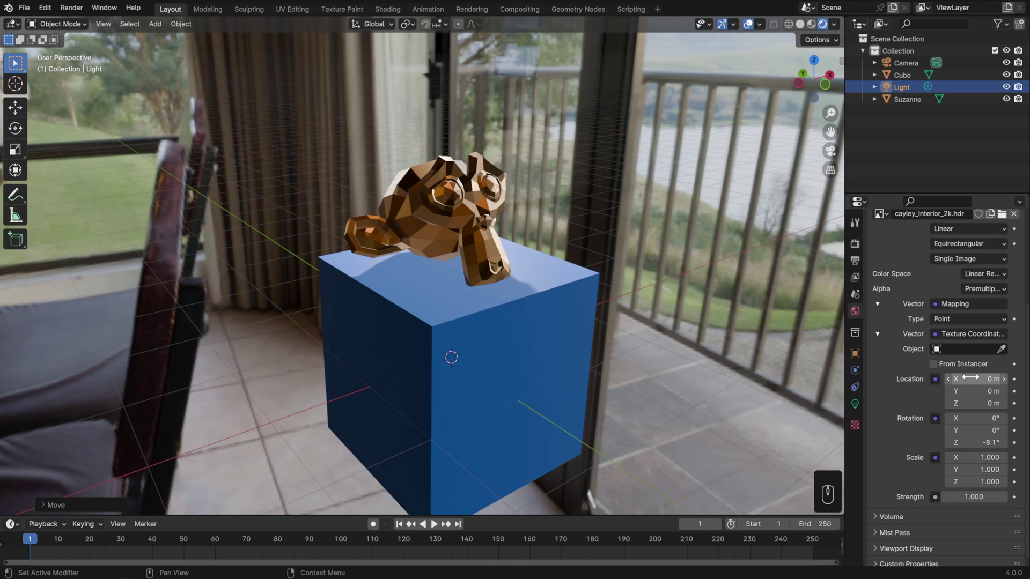
{"action": "left_click", "coordinate": [854, 243]}
Enable Transparent in the Film panel so the HDRI backdrop is hidden
{"action": "left_click", "coordinate": [890, 496]}
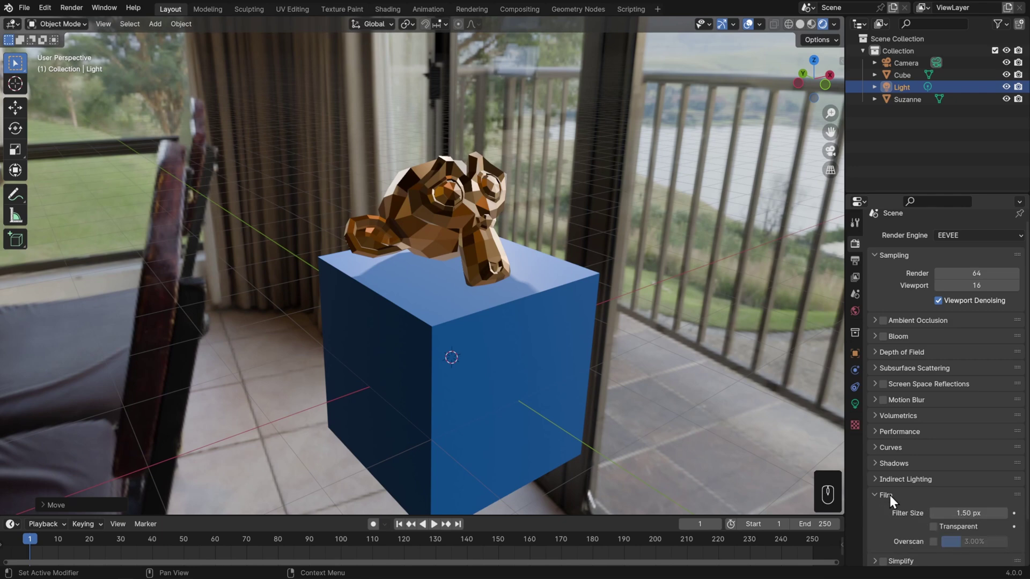
{"action": "left_click", "coordinate": [933, 527]}
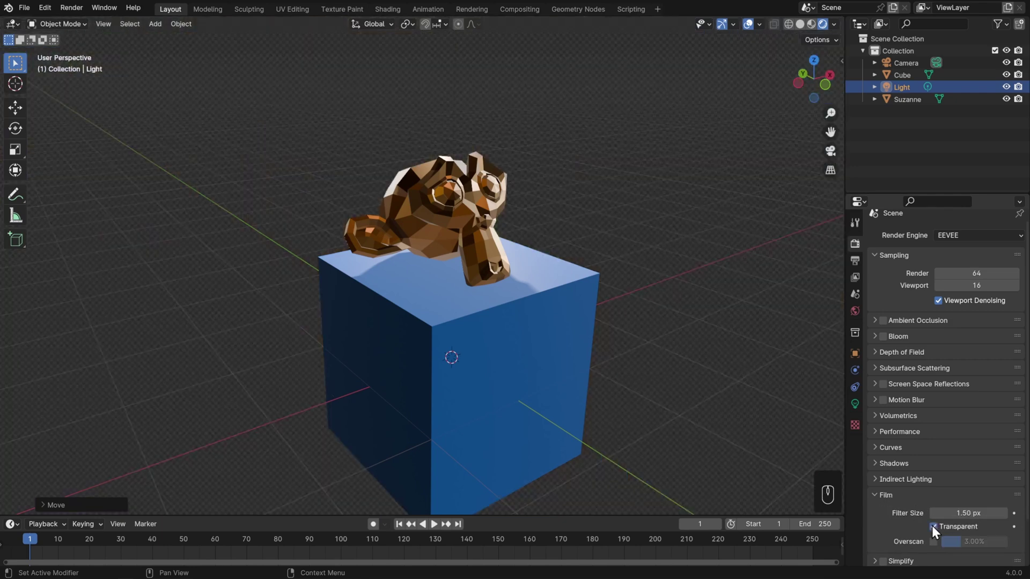
{"action": "left_click", "coordinate": [933, 527]}
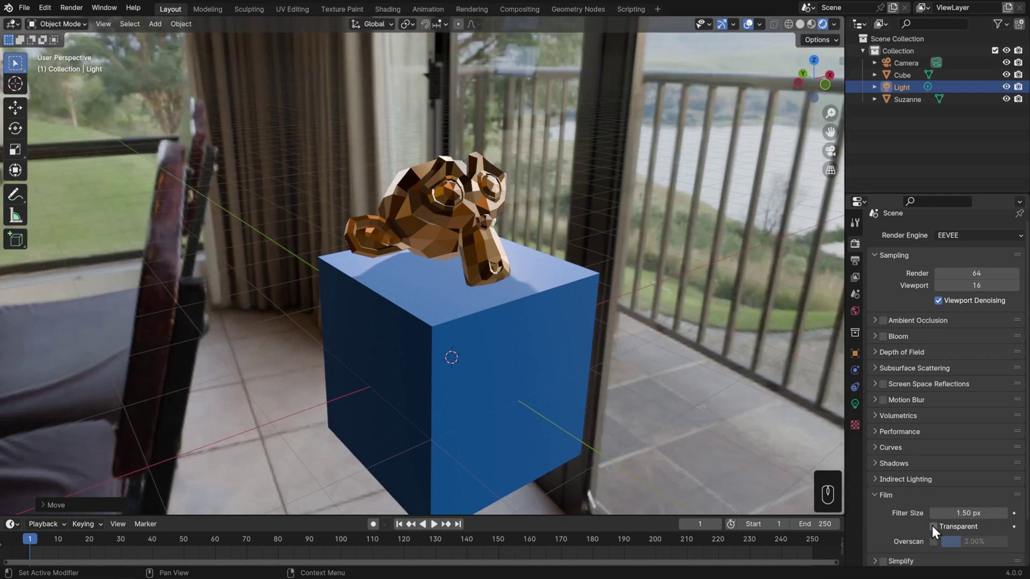
{"action": "left_click", "coordinate": [934, 526]}
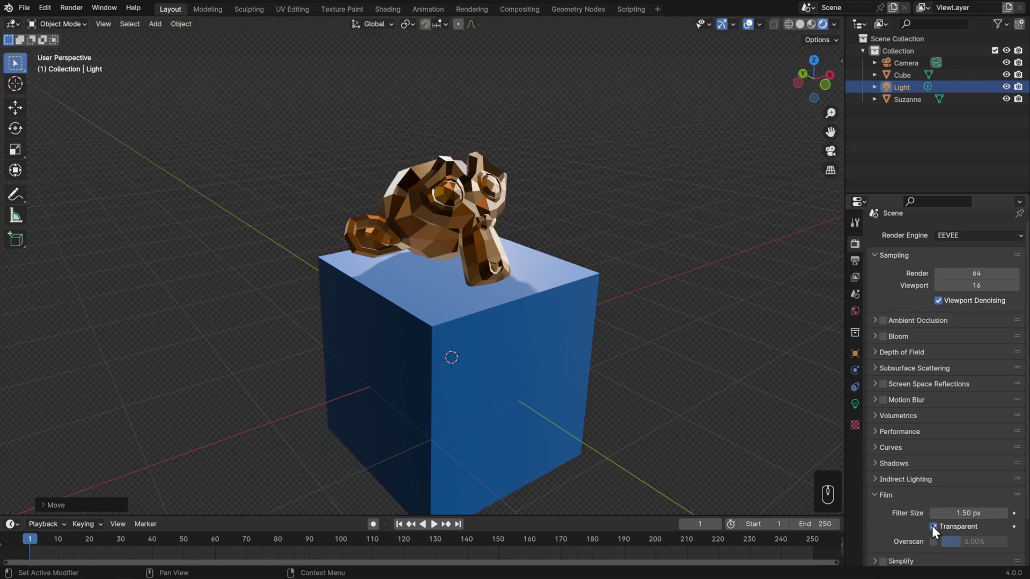
{"action": "left_click", "coordinate": [953, 236]}
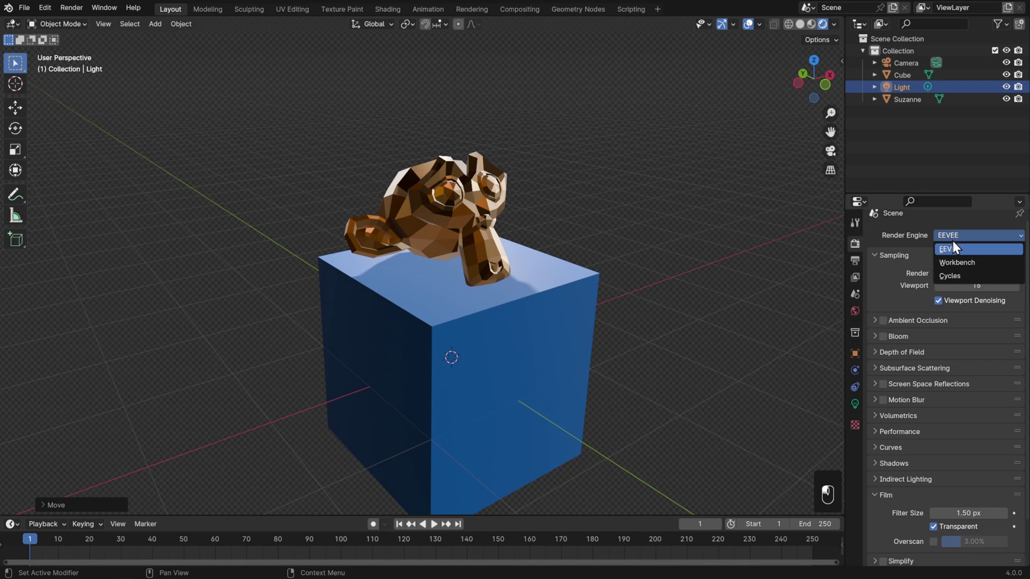
Switch the render engine to Cycles with GPU Compute as the device
{"action": "left_click", "coordinate": [953, 275]}
{"action": "left_click", "coordinate": [964, 265]}
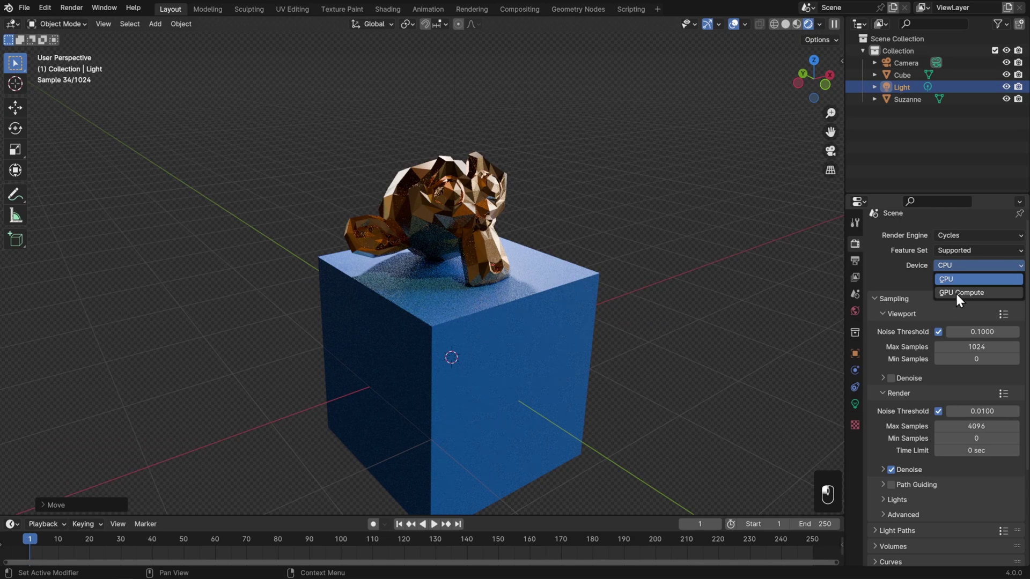
{"action": "left_click", "coordinate": [954, 292]}
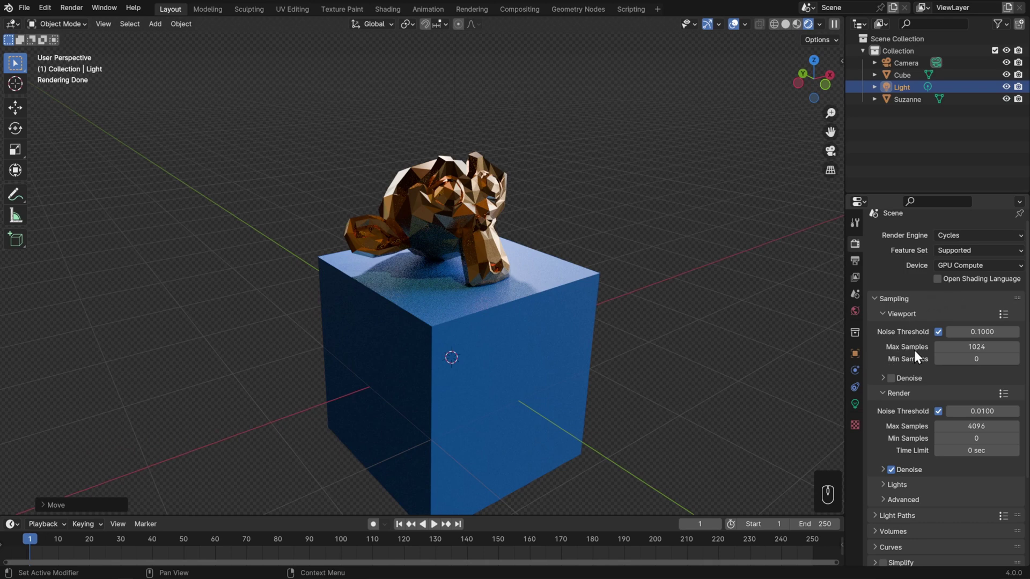
Set viewport max samples to 10 and render max samples to 100
{"action": "left_click", "coordinate": [976, 349]}
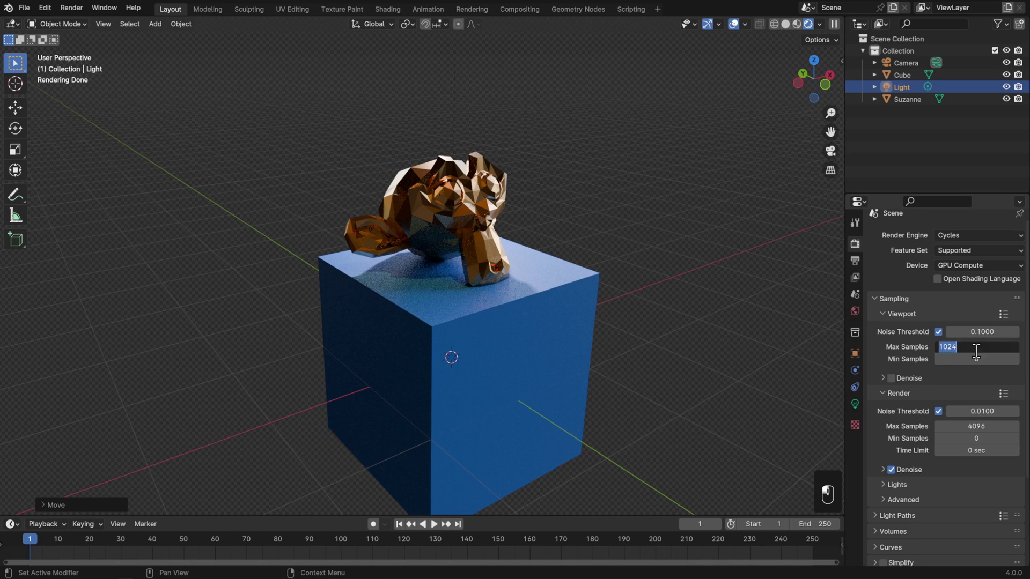
{"action": "type", "text": "10"}
{"action": "key", "text": "Return"}
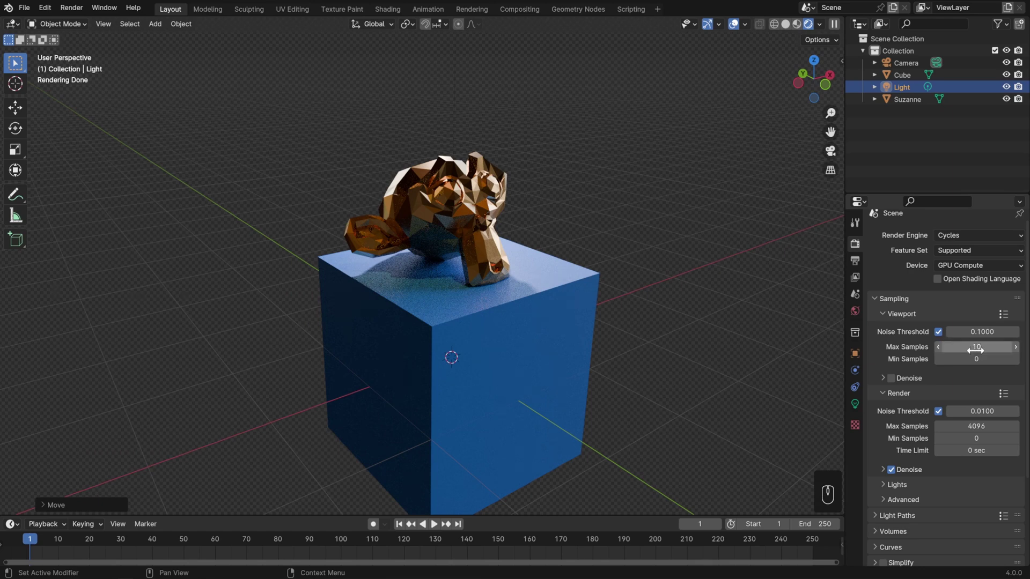
{"action": "left_click", "coordinate": [970, 426]}
{"action": "type", "text": "100"}
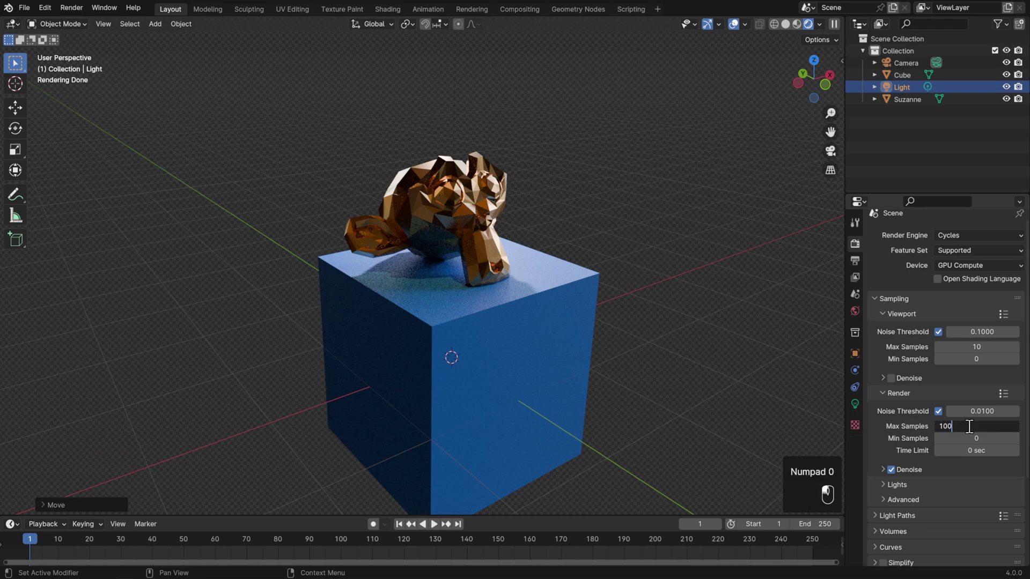
{"action": "key", "text": "Return"}
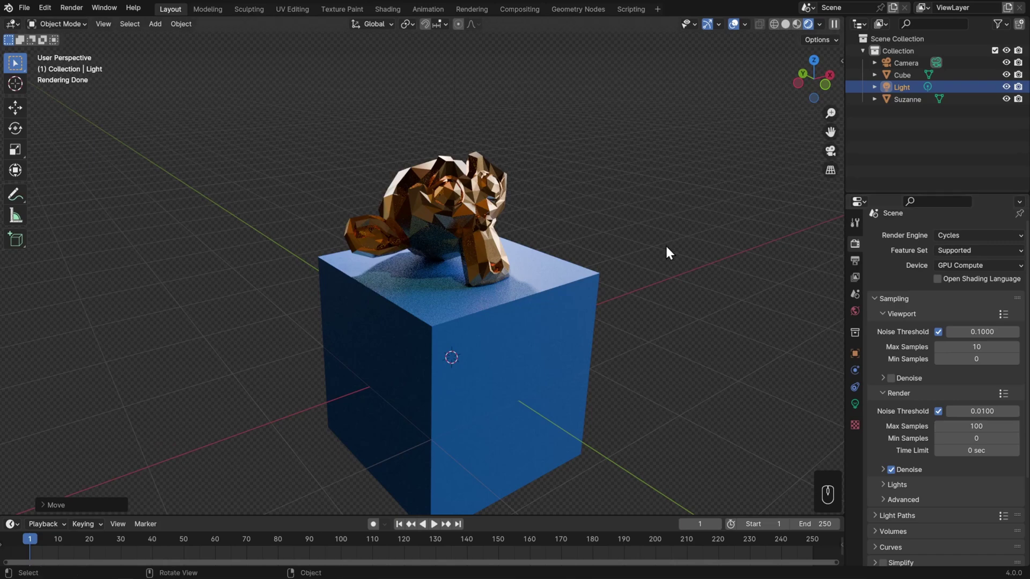
{"action": "key", "text": "shift"}
{"action": "key", "text": "shift+a"}
Add a mesh Plane and scale it up into a large floor
{"action": "mouse_move", "coordinate": [665, 244]}
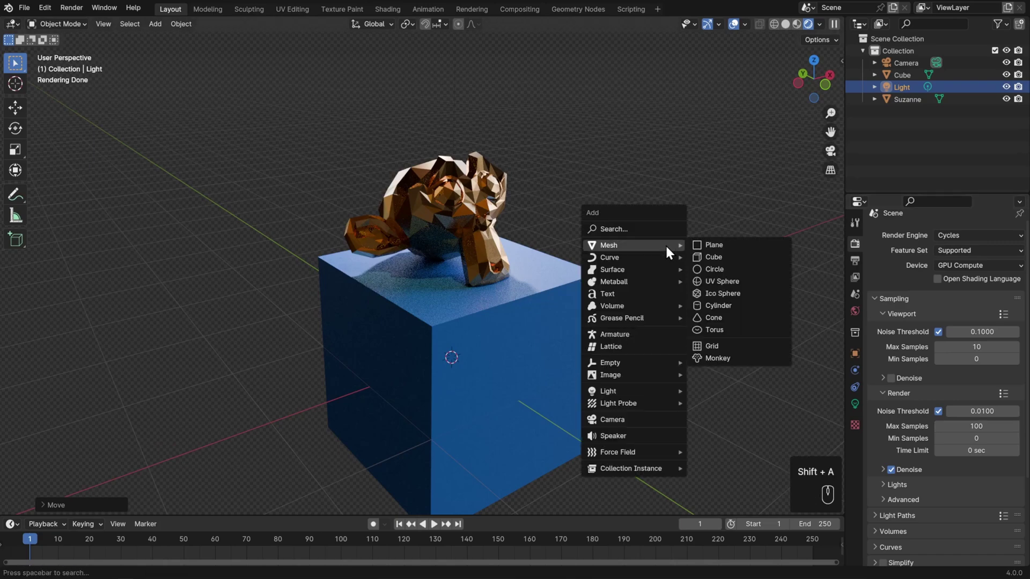
{"action": "left_click", "coordinate": [733, 248]}
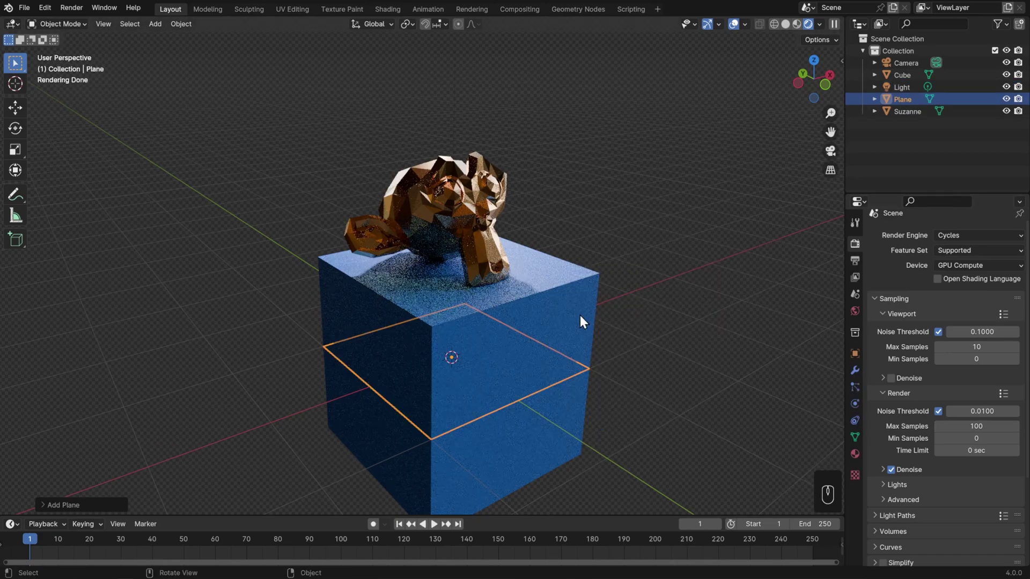
{"action": "key", "text": "s"}
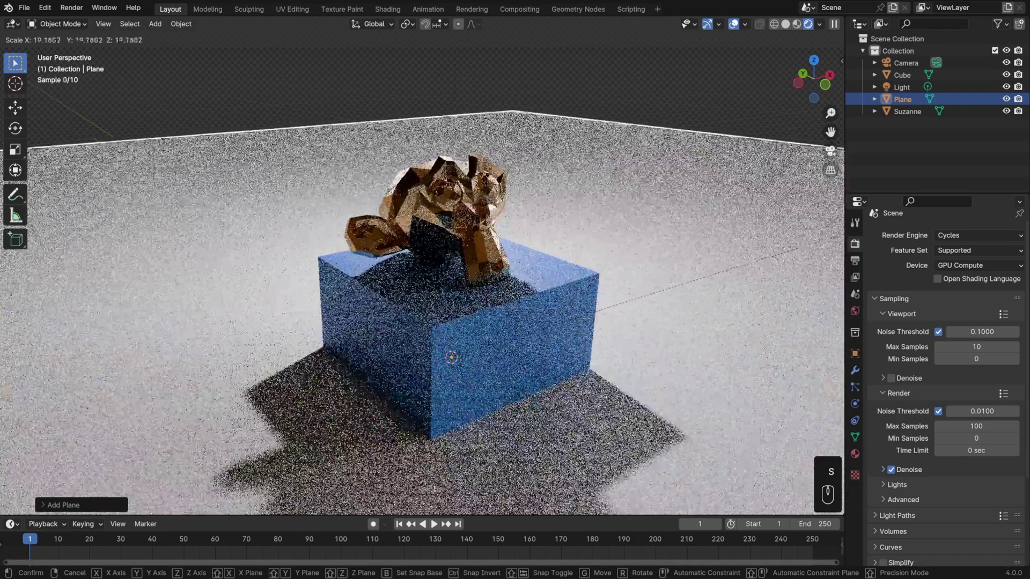
{"action": "left_click", "coordinate": [812, 243]}
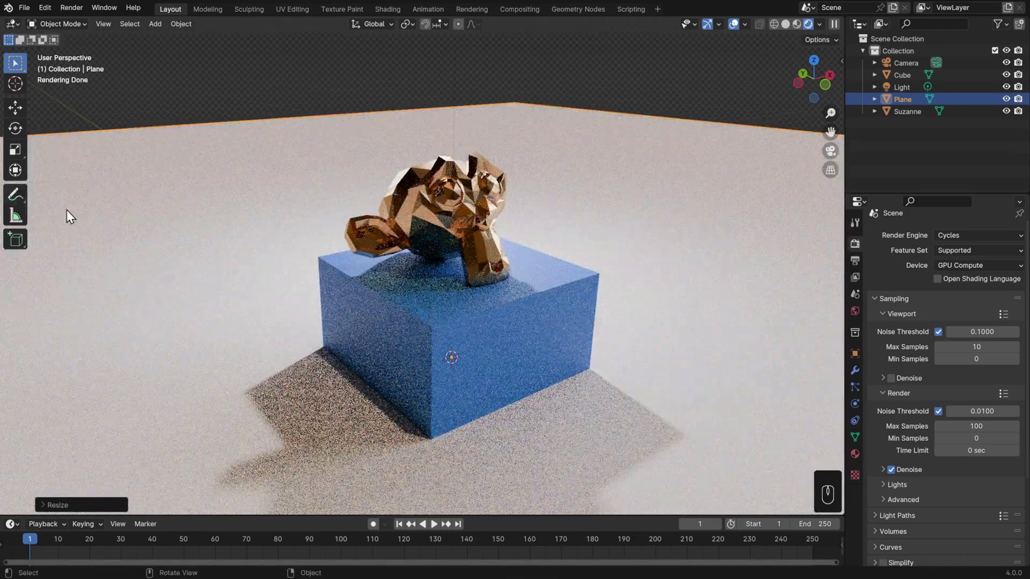
Raise the cube and Suzanne about 1 m along Z to sit on the floor
{"action": "left_click", "coordinate": [370, 303]}
{"action": "left_click", "coordinate": [499, 231], "text": "shift"}
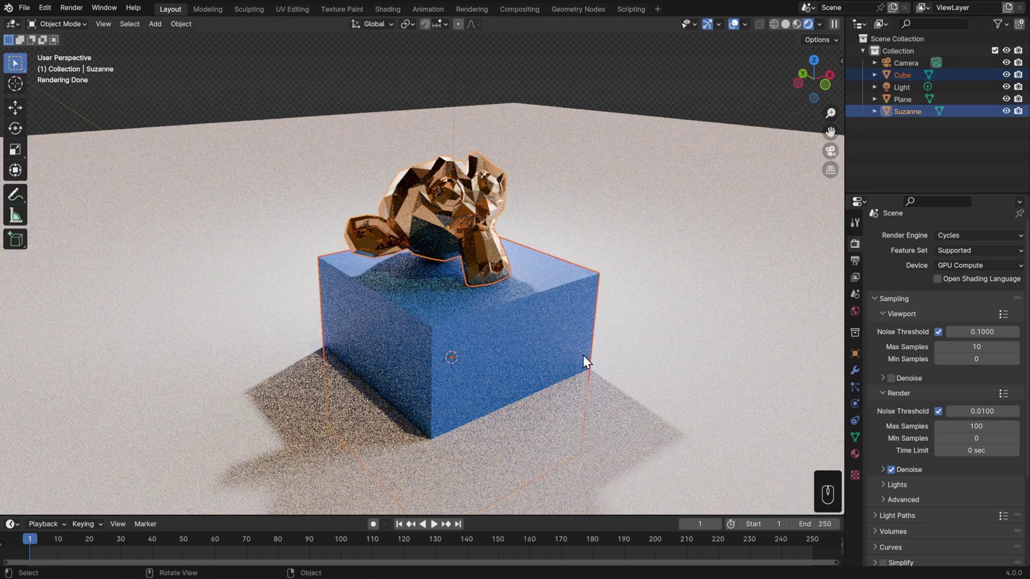
{"action": "key", "text": "g"}
{"action": "key", "text": "z"}
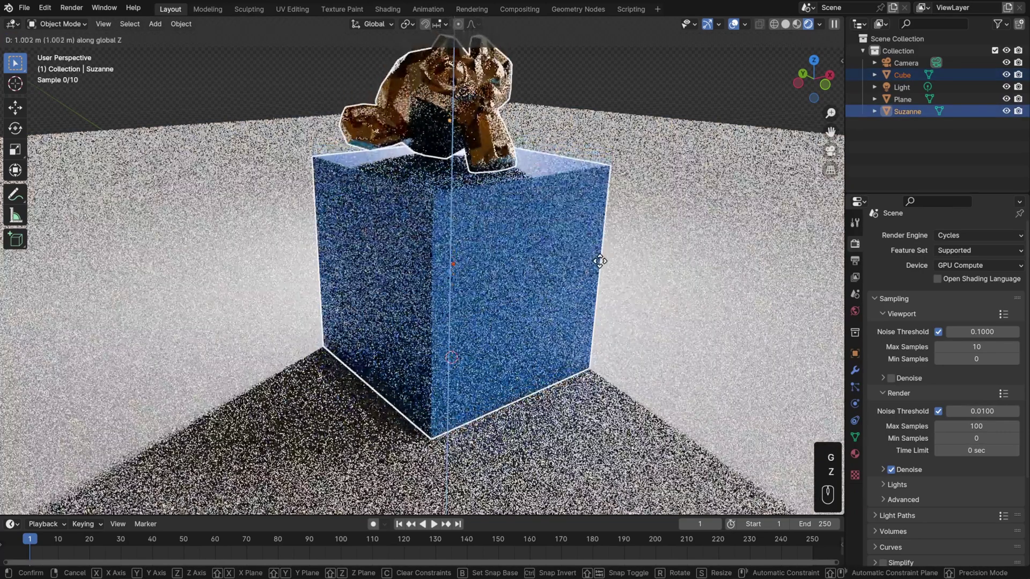
{"action": "left_click", "coordinate": [599, 263]}
{"action": "middle_click_drag", "start_coordinate": [599, 265], "coordinate": [591, 295]}
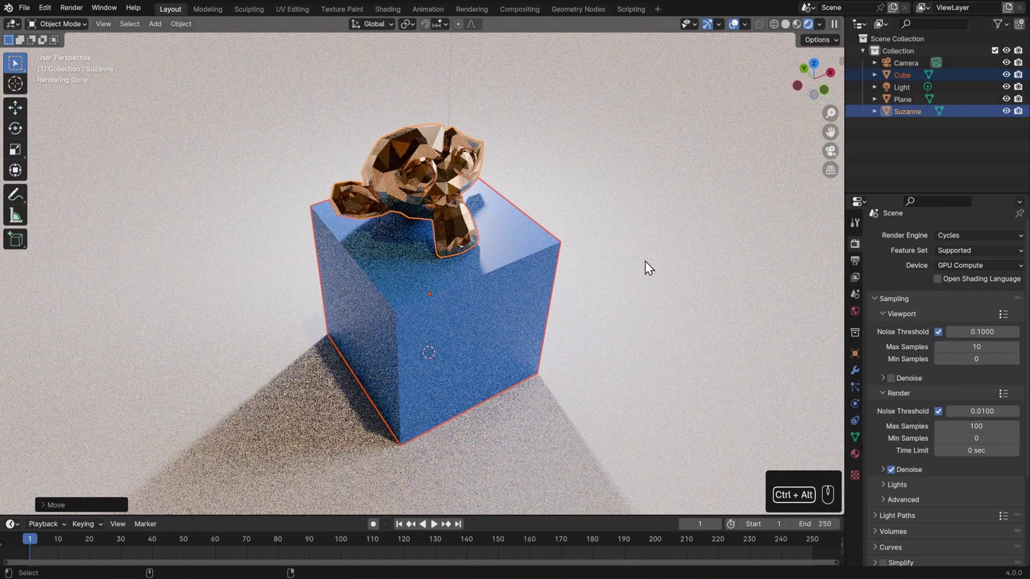
Align the camera to the view, then pull it back and shift it to frame cube and Suzanne
{"action": "key", "text": "ctrl+alt+KP_0"}
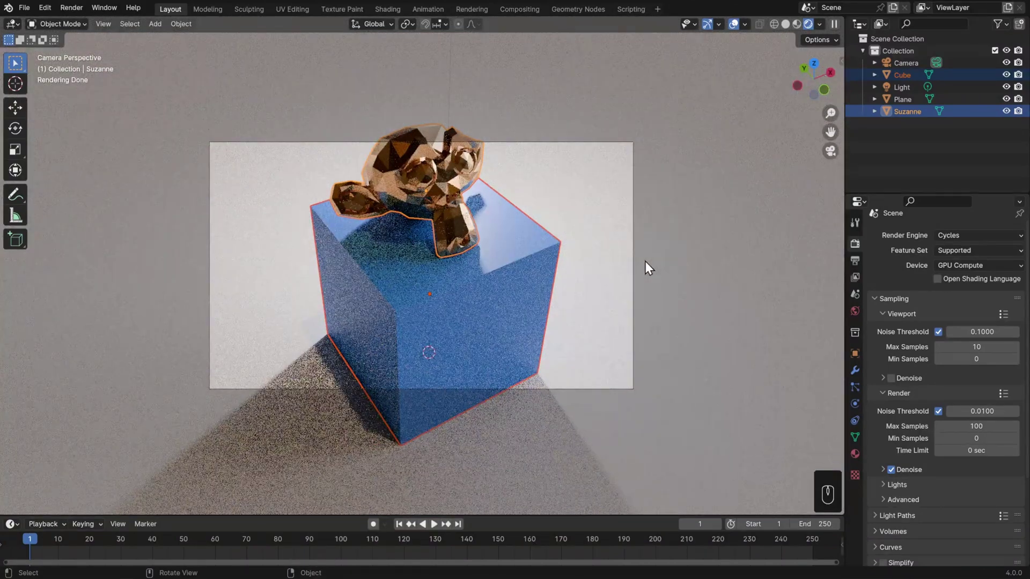
{"action": "left_click", "coordinate": [909, 61]}
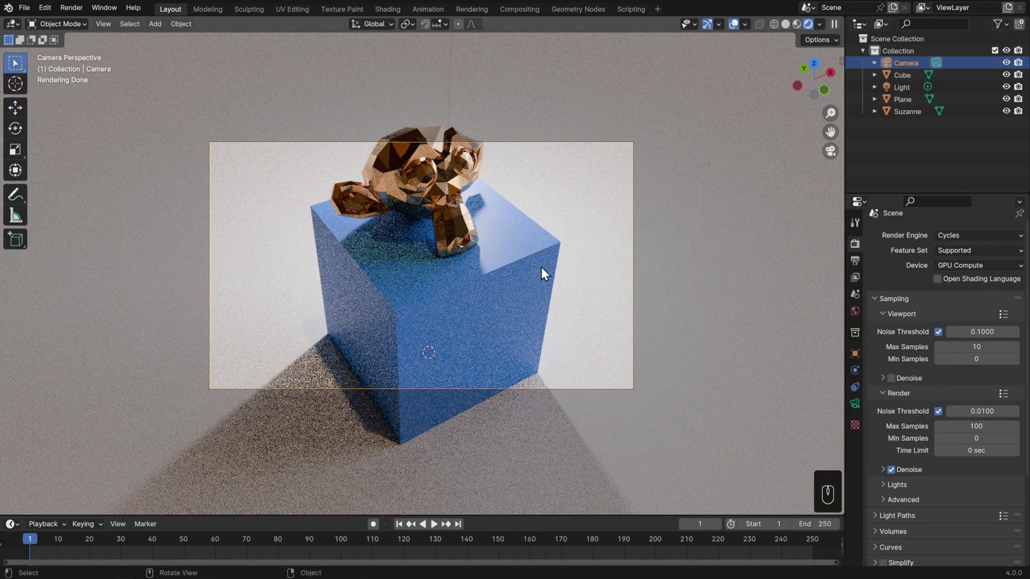
{"action": "key", "text": "g"}
{"action": "key", "text": "z"}
{"action": "key", "text": "z"}
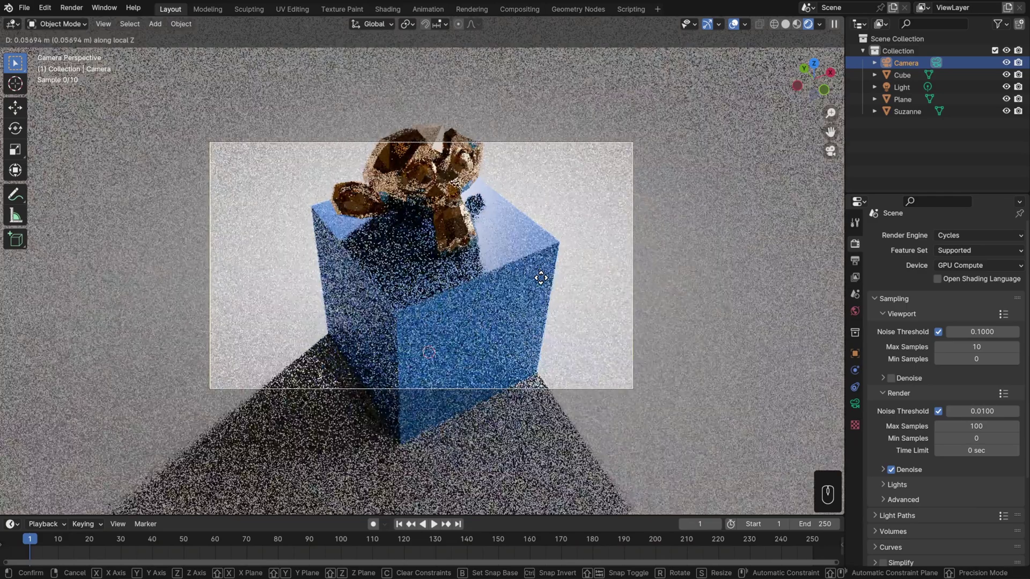
{"action": "left_click", "coordinate": [542, 371]}
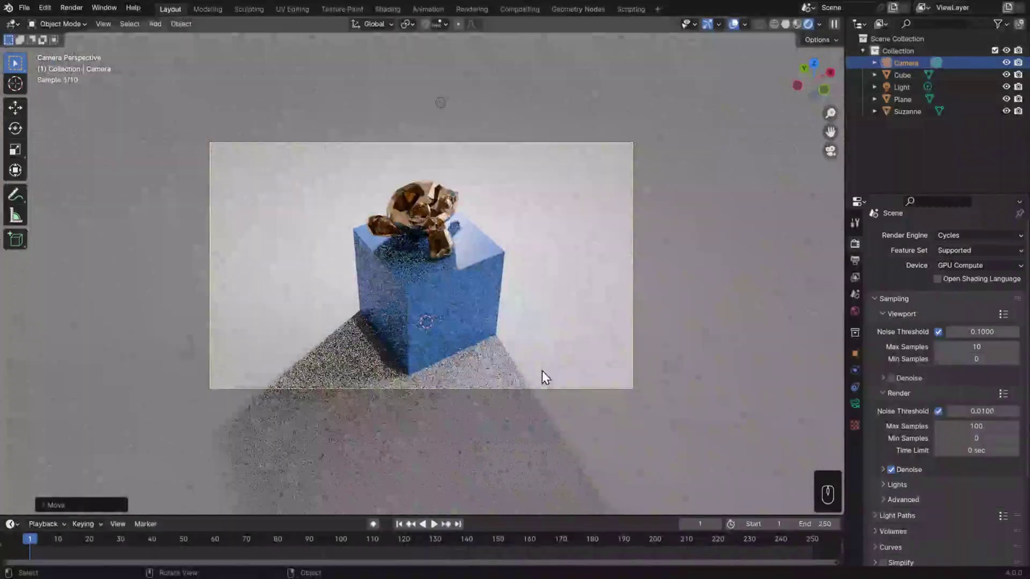
{"action": "key", "text": "g"}
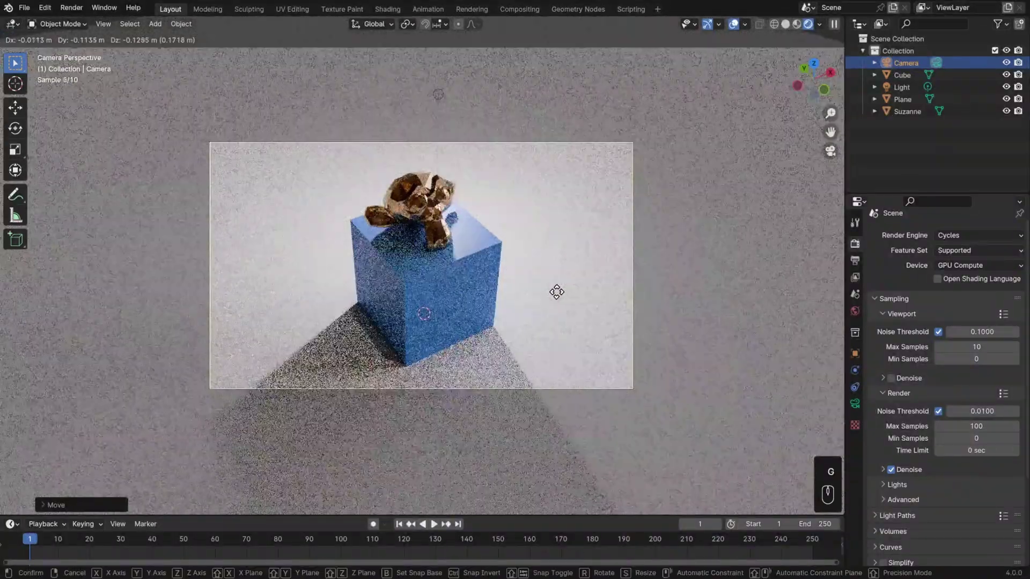
{"action": "left_click", "coordinate": [557, 292]}
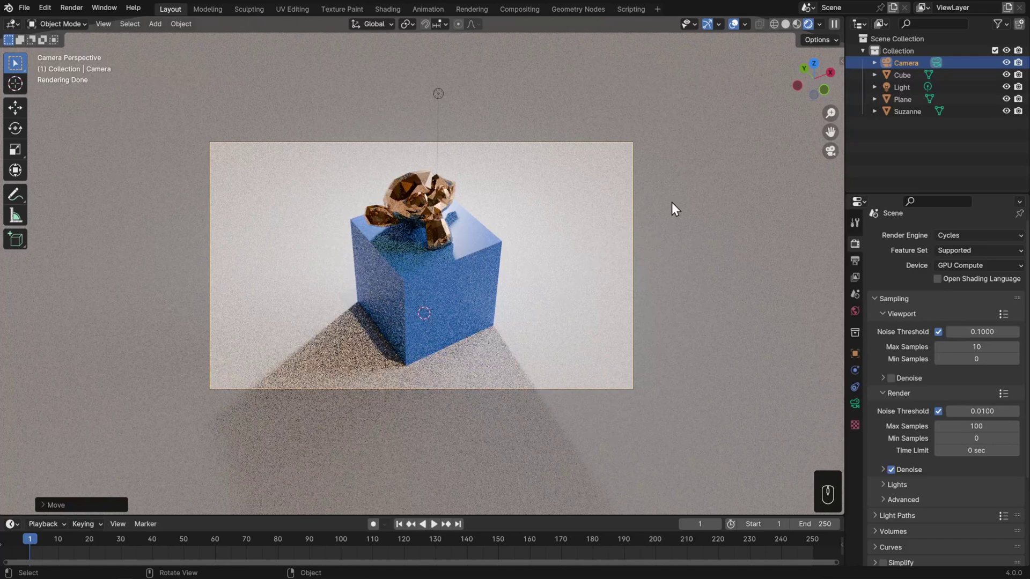
Split the viewport side by side and hide the left view's tool shelf, gizmos and overlays
{"action": "right_click", "coordinate": [844, 220]}
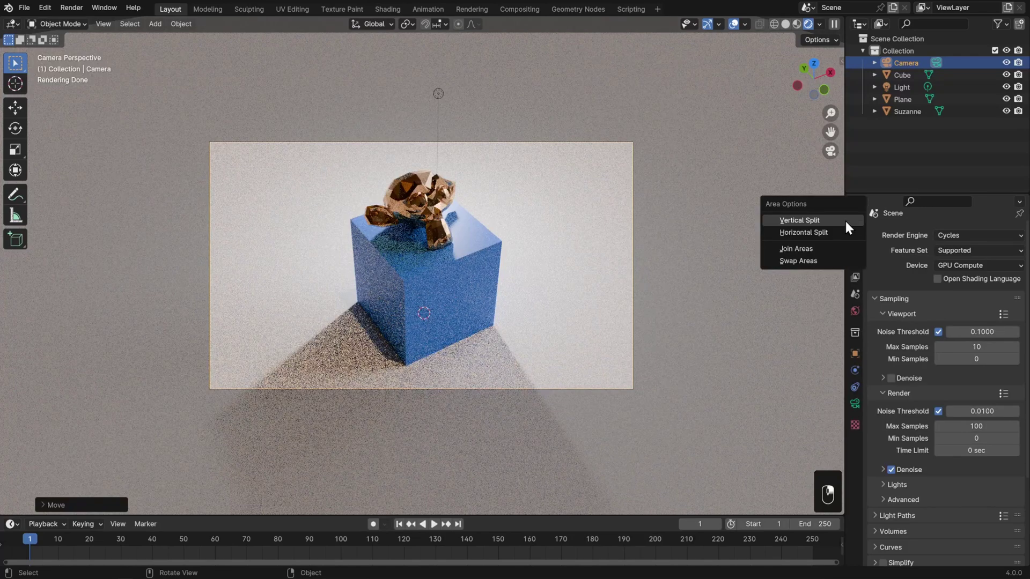
{"action": "left_click", "coordinate": [845, 222]}
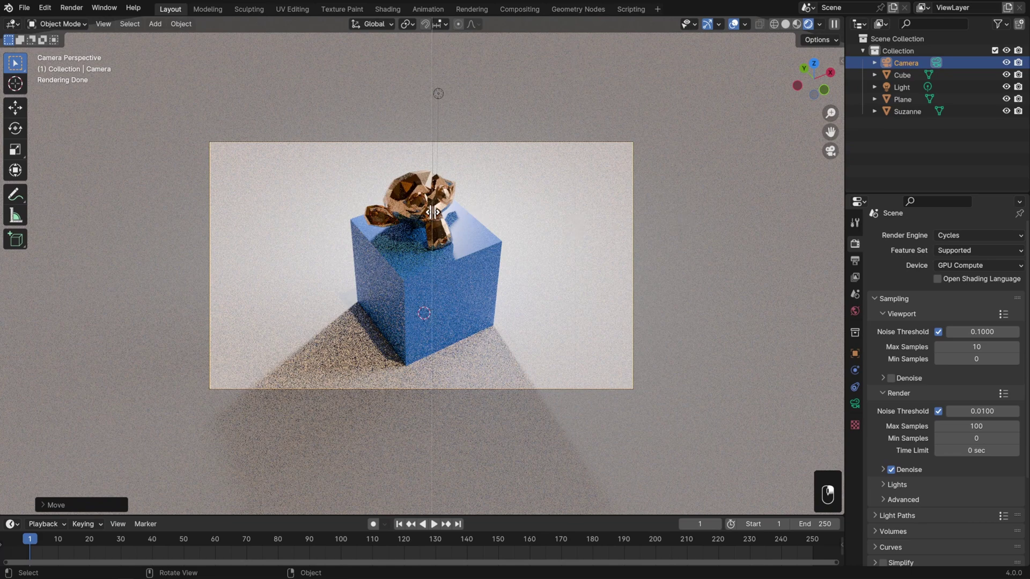
{"action": "left_click", "coordinate": [429, 213]}
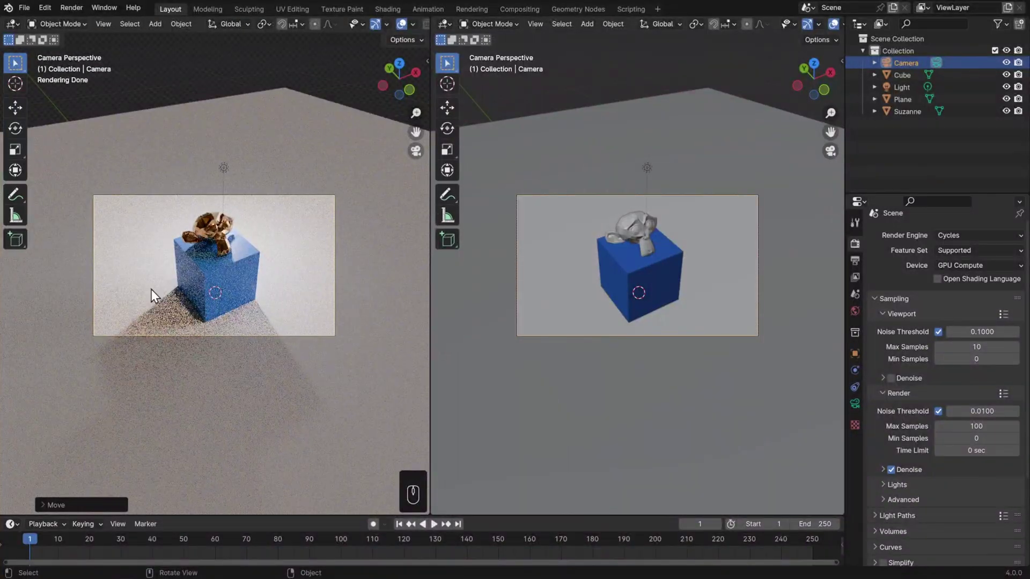
{"action": "scroll", "coordinate": [227, 298], "scroll_direction": "up", "scroll_amount": 6}
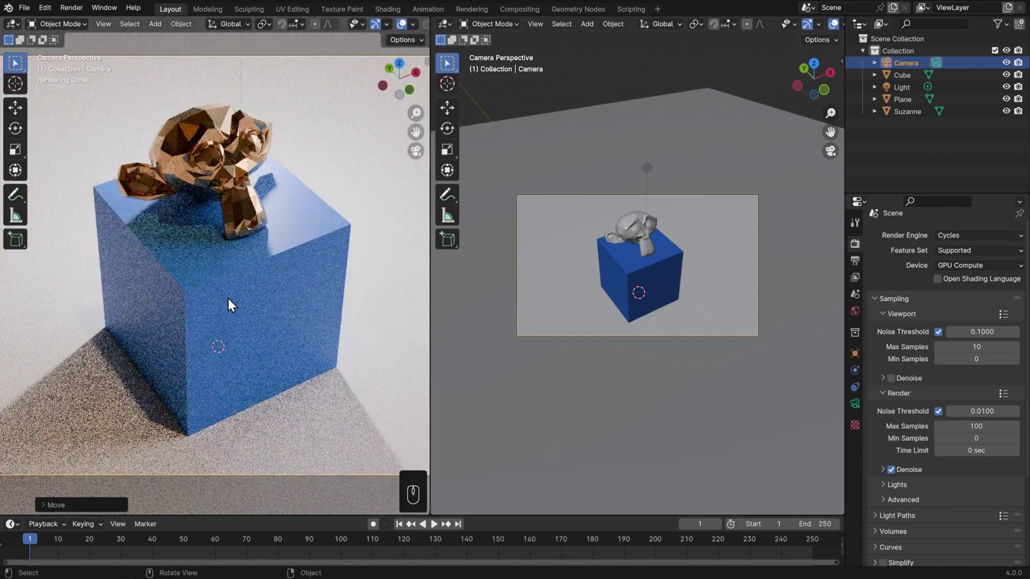
{"action": "key", "text": "t"}
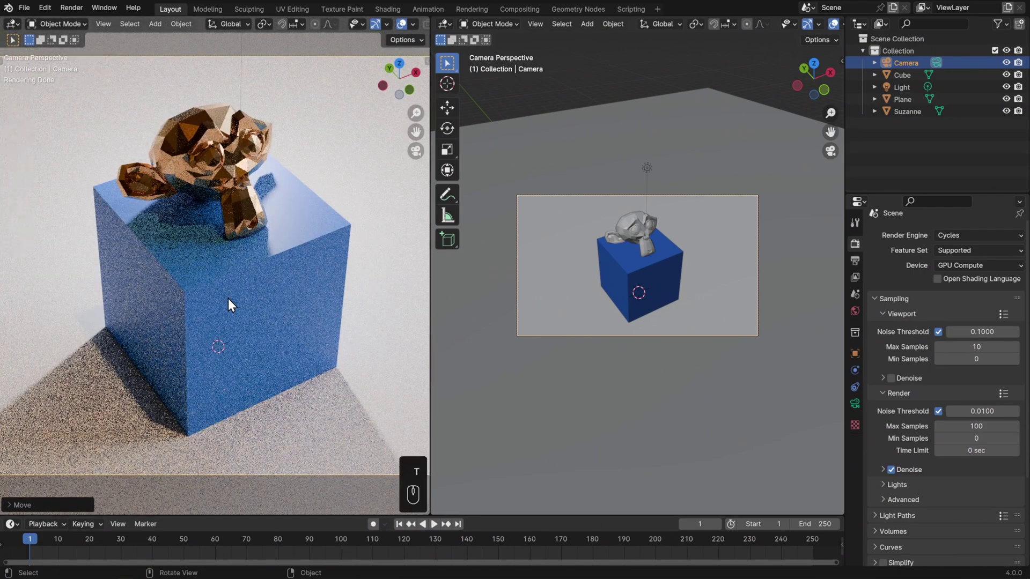
{"action": "left_click", "coordinate": [378, 25]}
{"action": "left_click", "coordinate": [402, 23]}
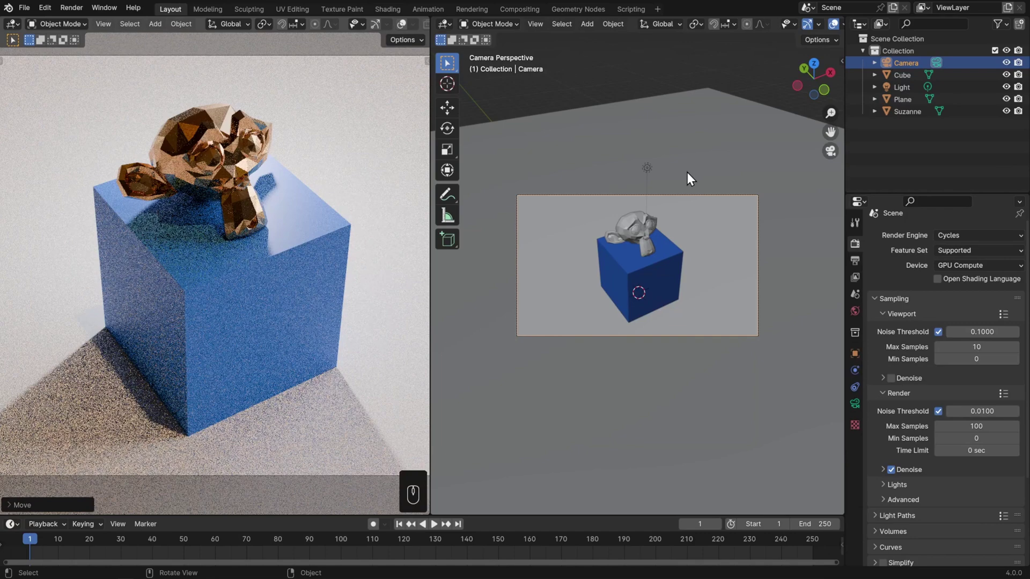
{"action": "left_click", "coordinate": [968, 237]}
Switch the render engine to EEVEE and select the light object
{"action": "left_click", "coordinate": [955, 249]}
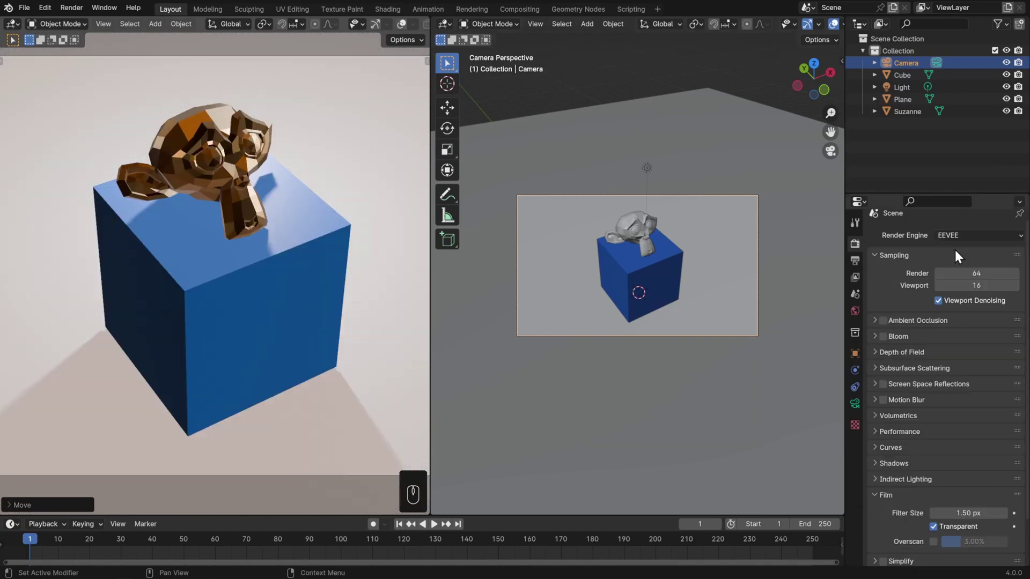
{"action": "left_click", "coordinate": [902, 87]}
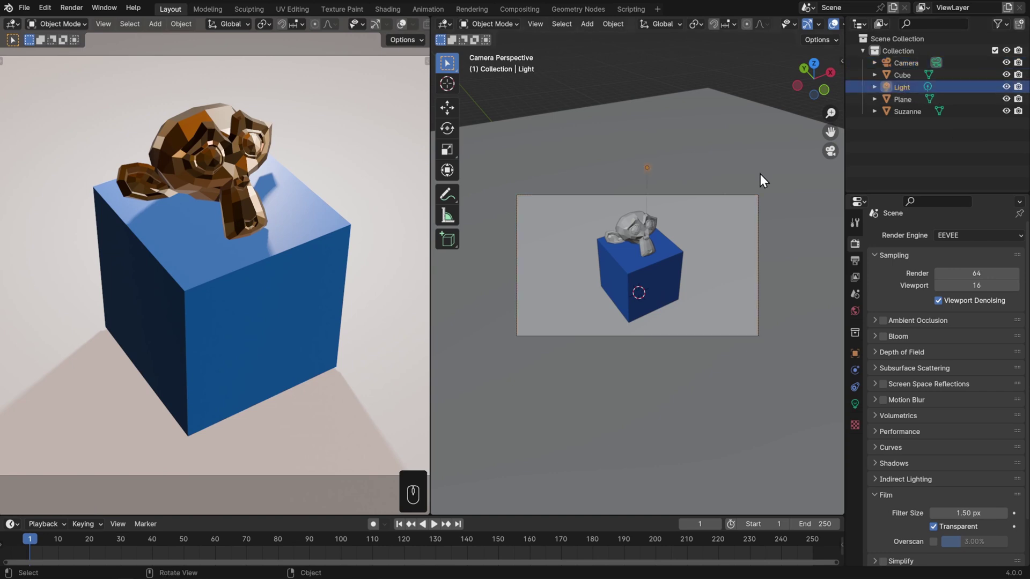
{"action": "middle_click_drag", "start_coordinate": [760, 174], "coordinate": [731, 172]}
Make the point light blue at 1000 W, adjust its specular and enlarge its radius
{"action": "left_click", "coordinate": [855, 404]}
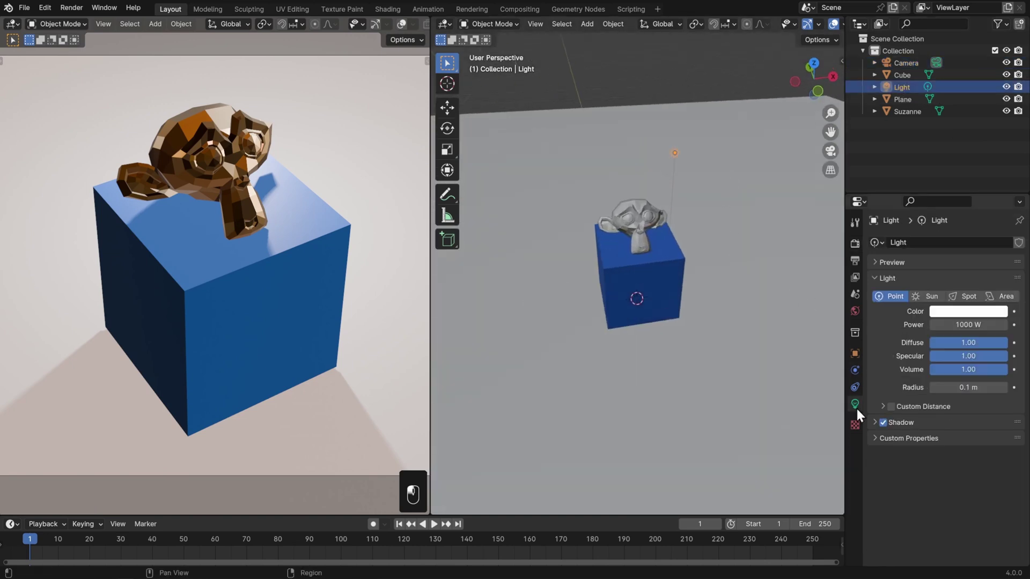
{"action": "left_click", "coordinate": [966, 312]}
{"action": "mouse_move", "coordinate": [941, 180]}
{"action": "left_mouse_down"}
{"action": "mouse_move", "coordinate": [906, 209]}
{"action": "mouse_move", "coordinate": [901, 172]}
{"action": "mouse_move", "coordinate": [965, 168]}
{"action": "mouse_move", "coordinate": [963, 146]}
{"action": "left_mouse_up"}
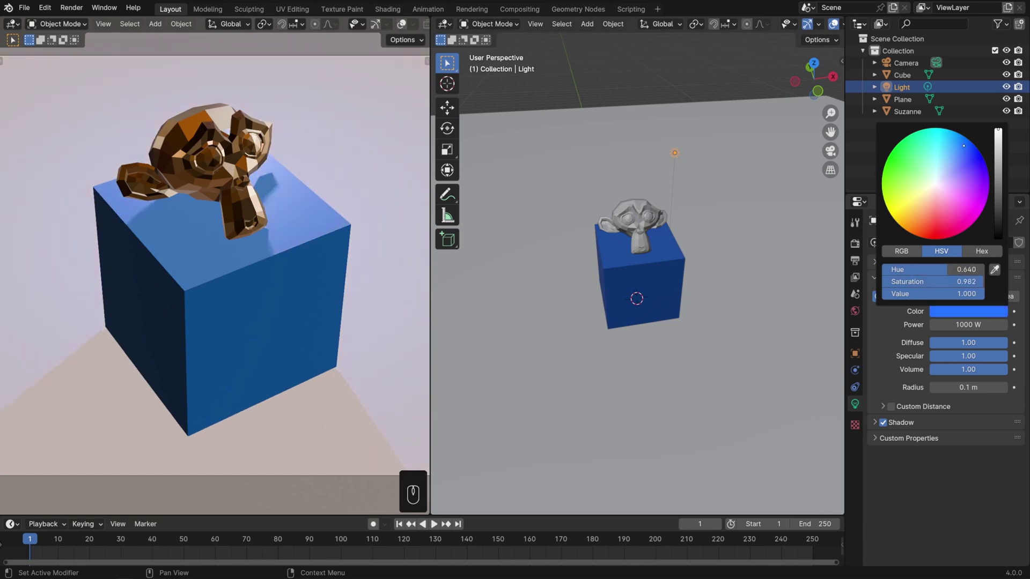
{"action": "left_click", "coordinate": [966, 325]}
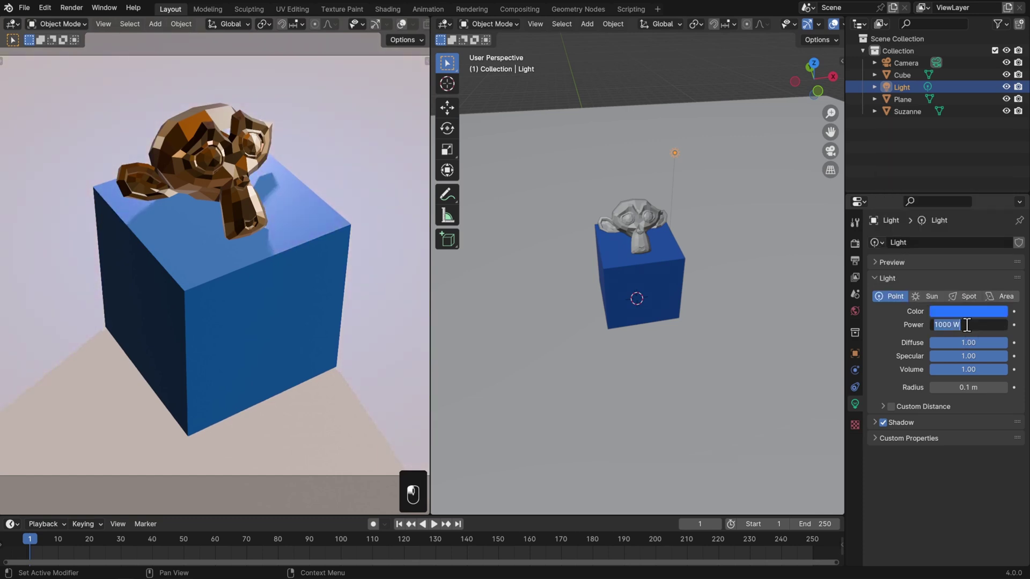
{"action": "type", "text": "1"}
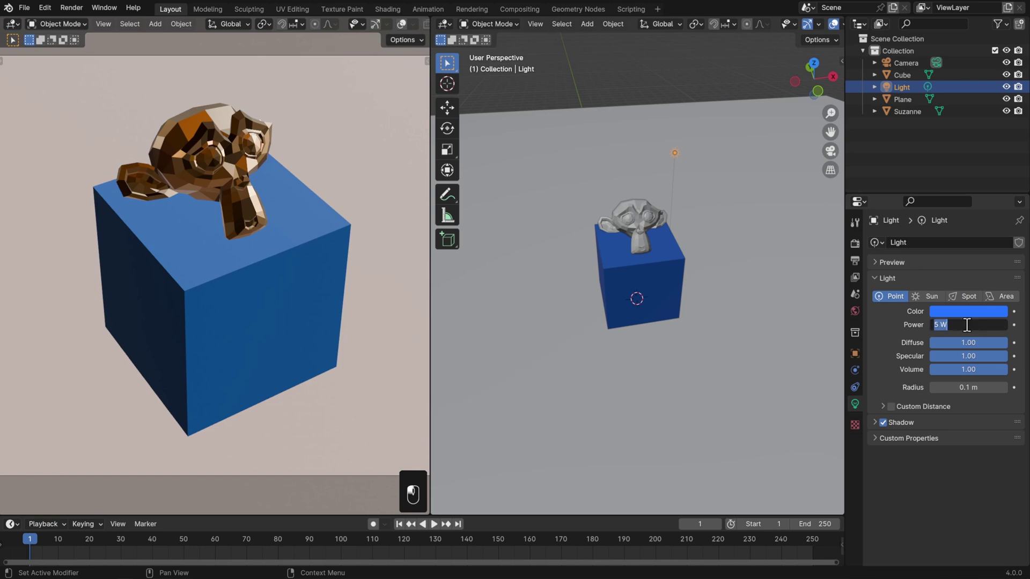
{"action": "type", "text": "000"}
{"action": "key", "text": "Return"}
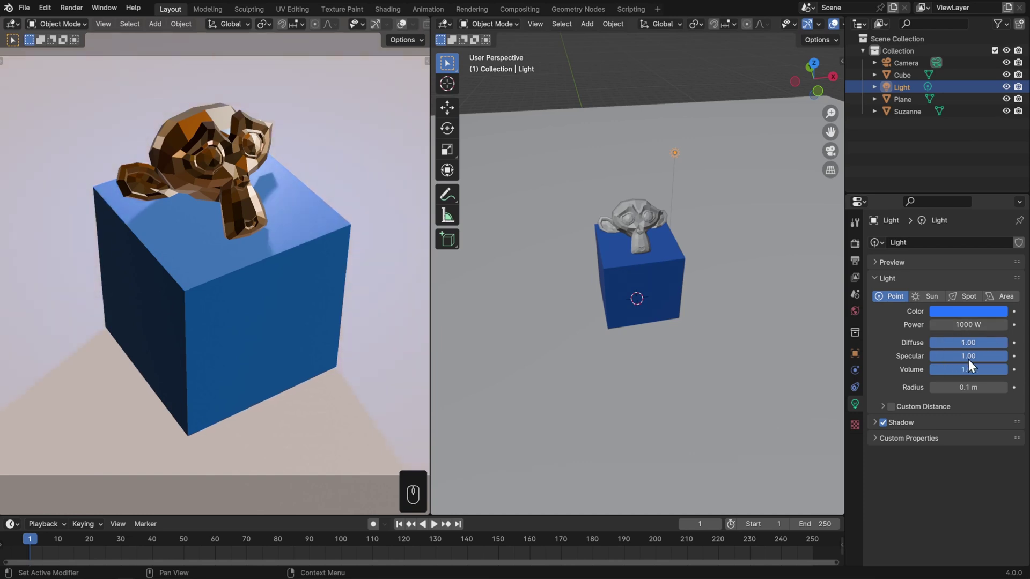
{"action": "left_click_drag", "start_coordinate": [968, 356], "coordinate": [1008, 357]}
{"action": "left_click_drag", "start_coordinate": [966, 387], "coordinate": [998, 388]}
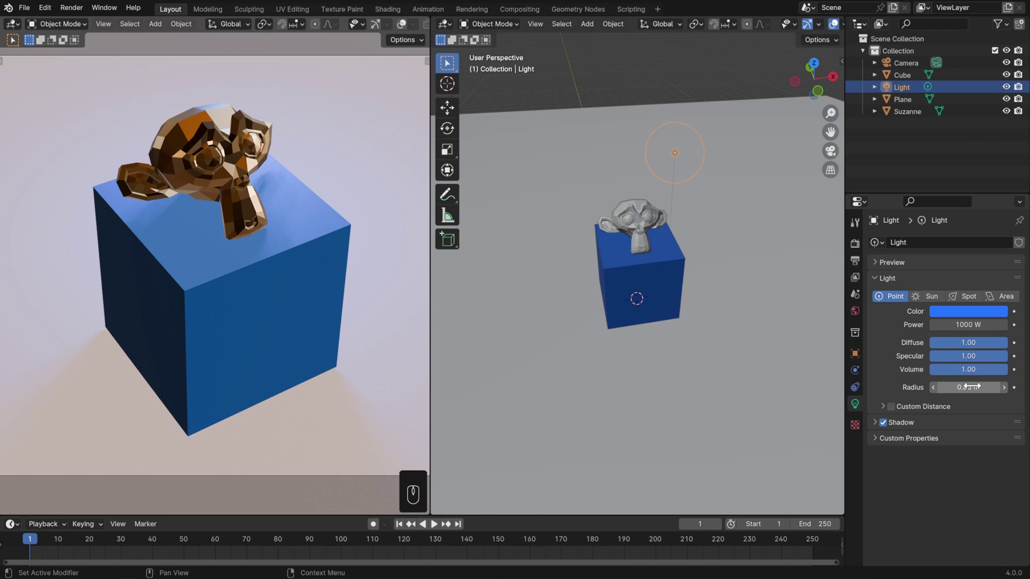
Set the world HDRI strength to 0 and adjust the point light's radius
{"action": "left_click", "coordinate": [855, 311]}
{"action": "scroll", "coordinate": [878, 325], "scroll_direction": "down", "scroll_amount": 5}
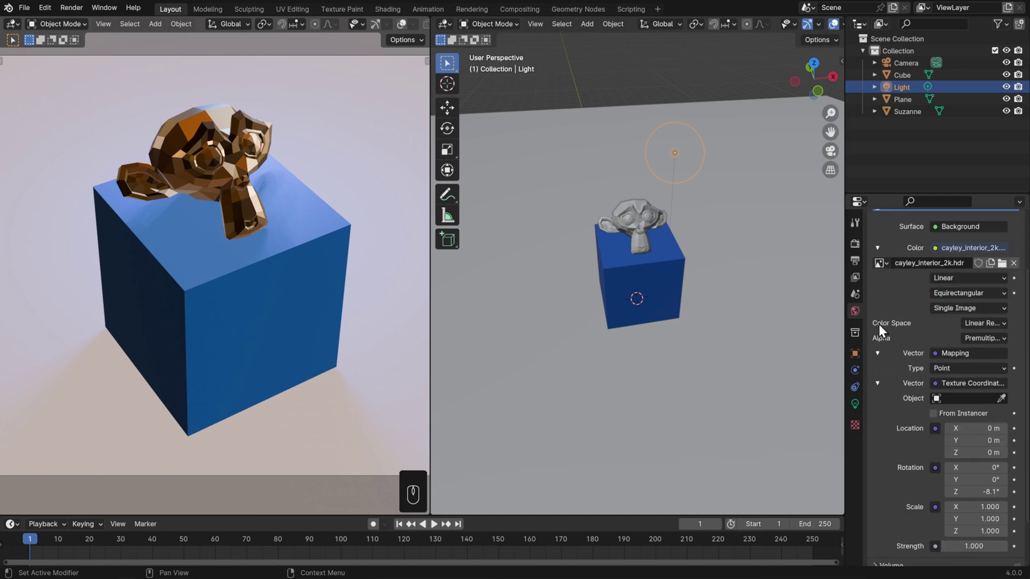
{"action": "left_click", "coordinate": [979, 491]}
{"action": "type", "text": "0"}
{"action": "key", "text": "Return"}
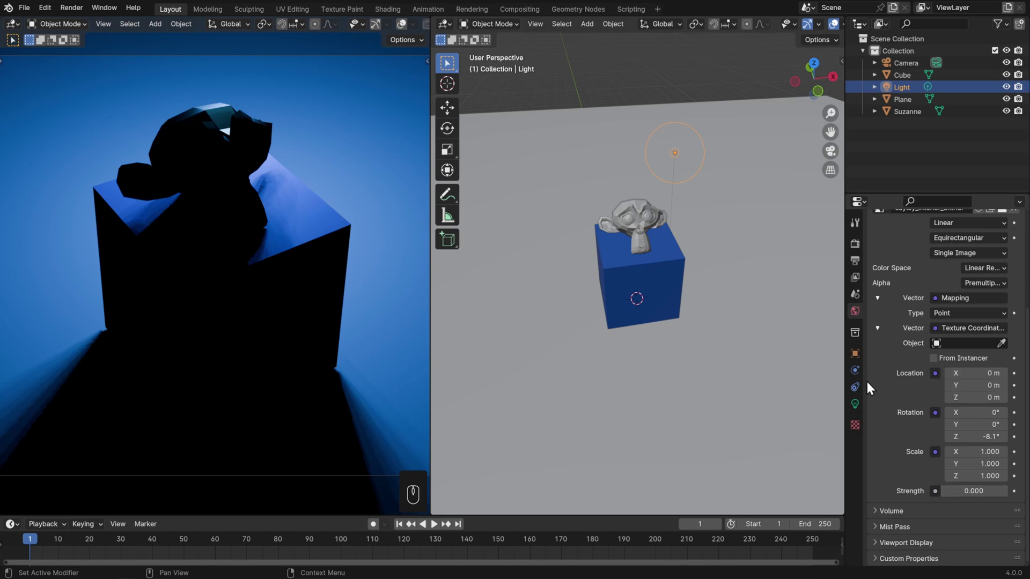
{"action": "left_click", "coordinate": [854, 404]}
{"action": "mouse_move", "coordinate": [968, 387]}
{"action": "left_mouse_down"}
{"action": "mouse_move", "coordinate": [928, 387]}
{"action": "mouse_move", "coordinate": [989, 387]}
{"action": "mouse_move", "coordinate": [970, 388]}
{"action": "left_mouse_up"}
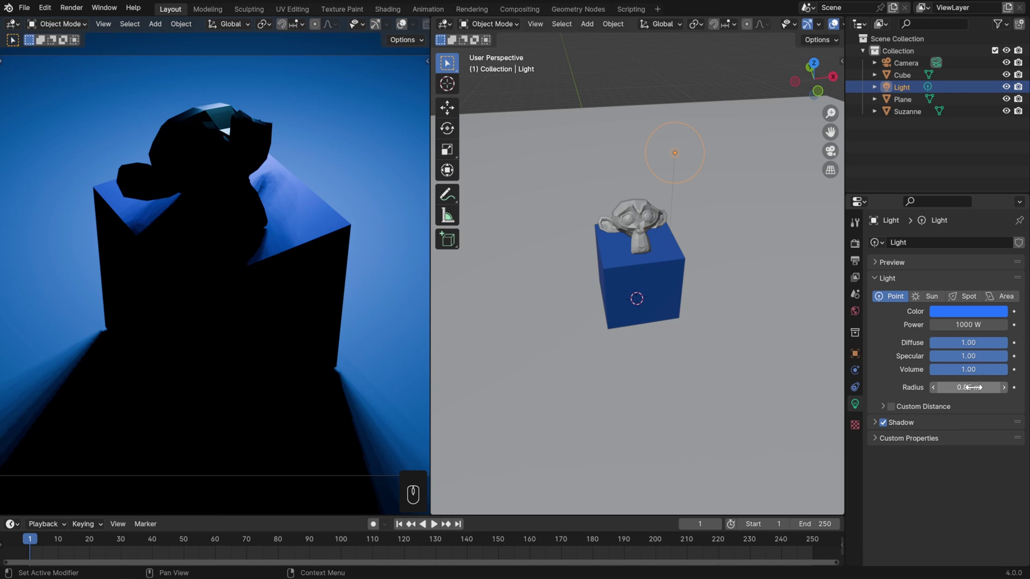
Turn the light into a spot light and raise it above the cube
{"action": "left_click", "coordinate": [961, 295]}
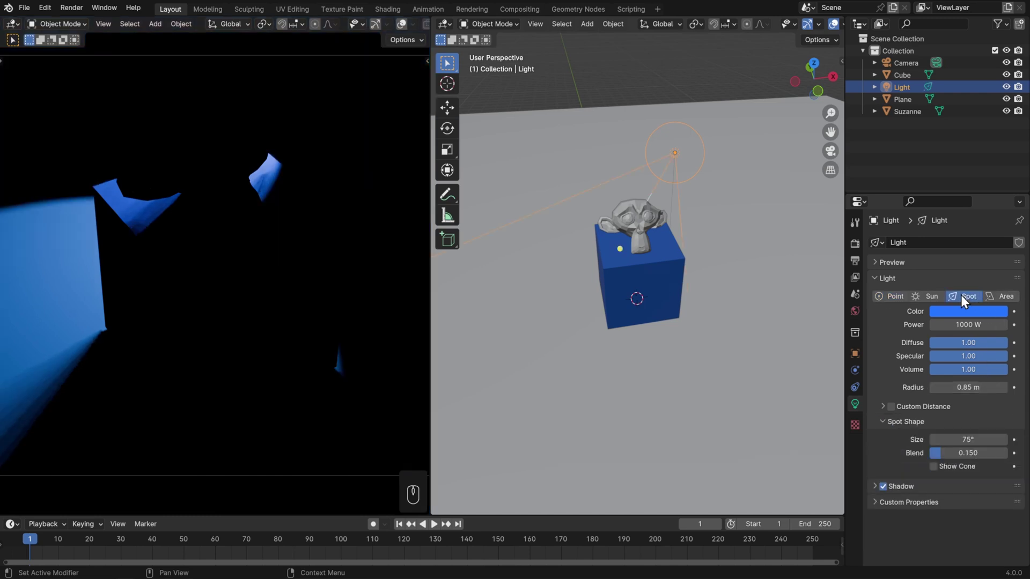
{"action": "middle_click_drag", "start_coordinate": [757, 301], "coordinate": [722, 309]}
{"action": "key", "text": "g"}
{"action": "left_click", "coordinate": [775, 279]}
Angle the spot light down with a 98.1° cone and 0.267 blend
{"action": "key", "text": "r"}
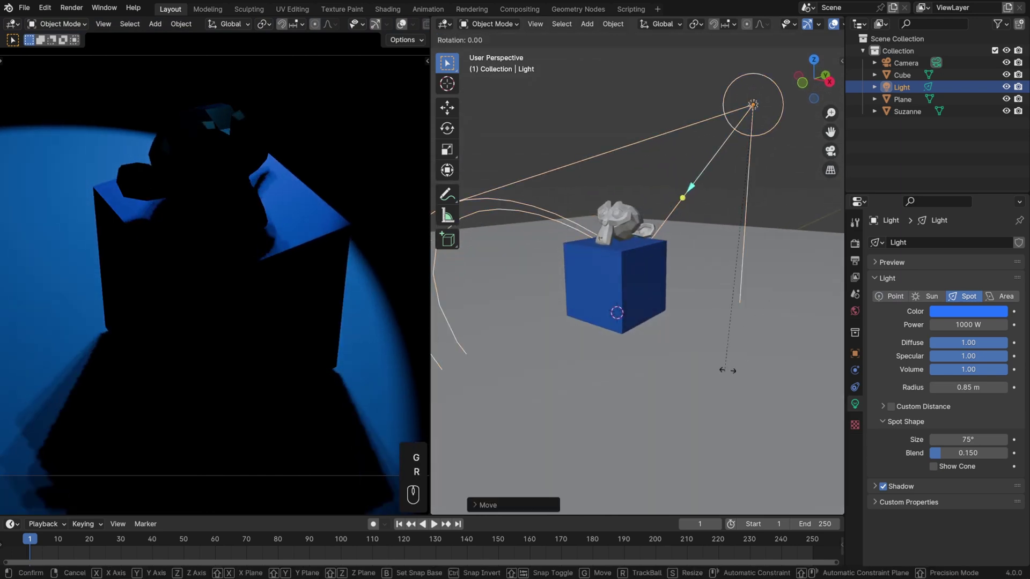
{"action": "left_click", "coordinate": [761, 362]}
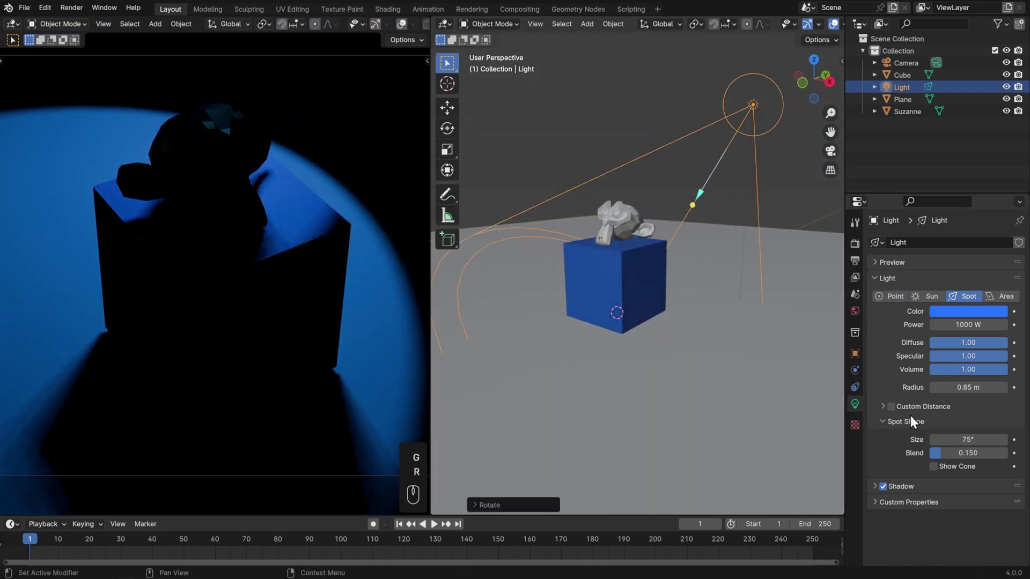
{"action": "left_click_drag", "start_coordinate": [968, 439], "coordinate": [1019, 440]}
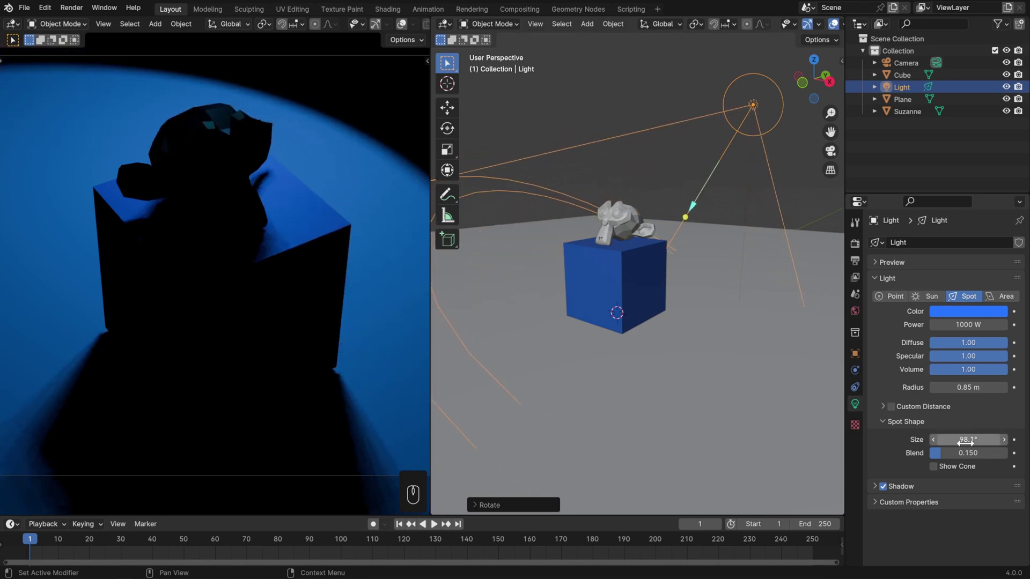
{"action": "left_click_drag", "start_coordinate": [957, 456], "coordinate": [893, 453]}
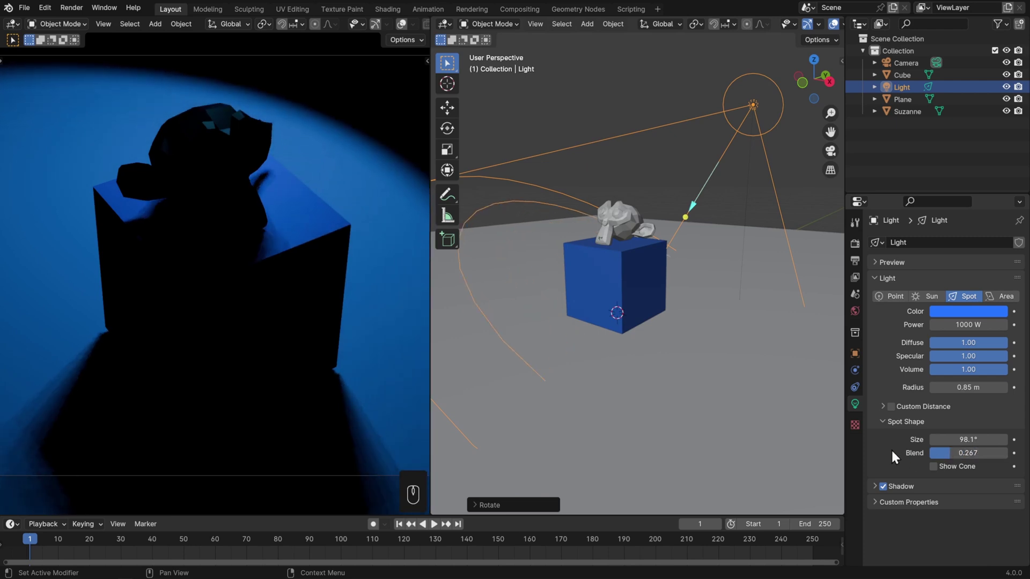
Switch to an area light, widen it, and give it a Disk shape sized 0.9 m
{"action": "left_click", "coordinate": [1001, 297]}
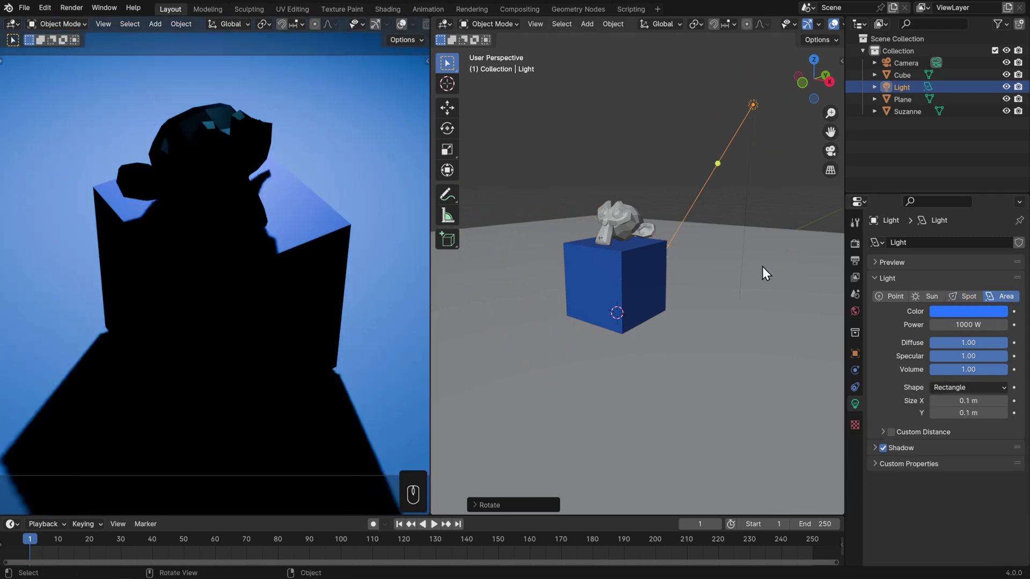
{"action": "mouse_move", "coordinate": [968, 401]}
{"action": "left_mouse_down"}
{"action": "mouse_move", "coordinate": [1016, 401]}
{"action": "mouse_move", "coordinate": [955, 401]}
{"action": "mouse_move", "coordinate": [993, 413]}
{"action": "mouse_move", "coordinate": [966, 411]}
{"action": "left_mouse_up"}
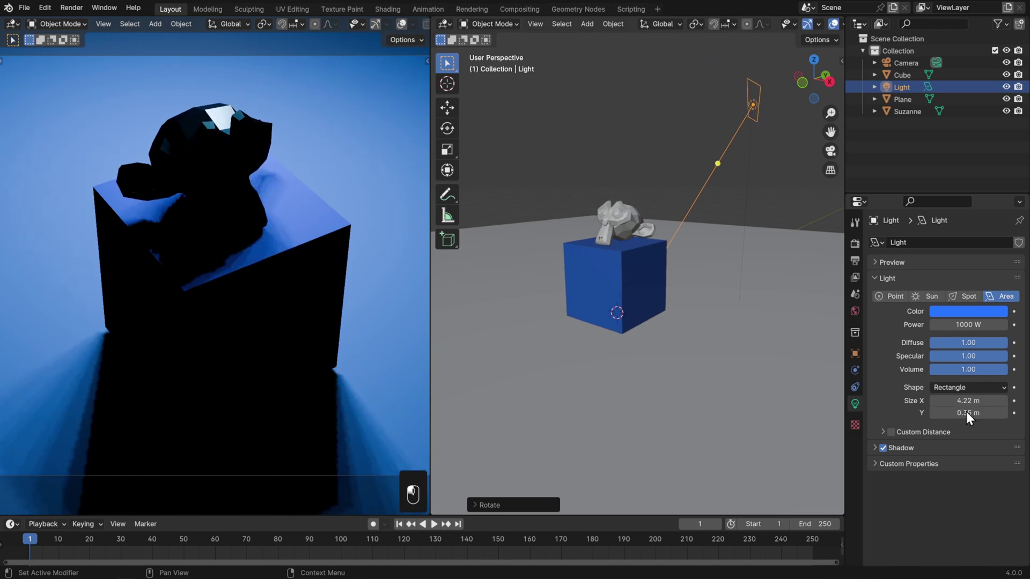
{"action": "left_click", "coordinate": [979, 386]}
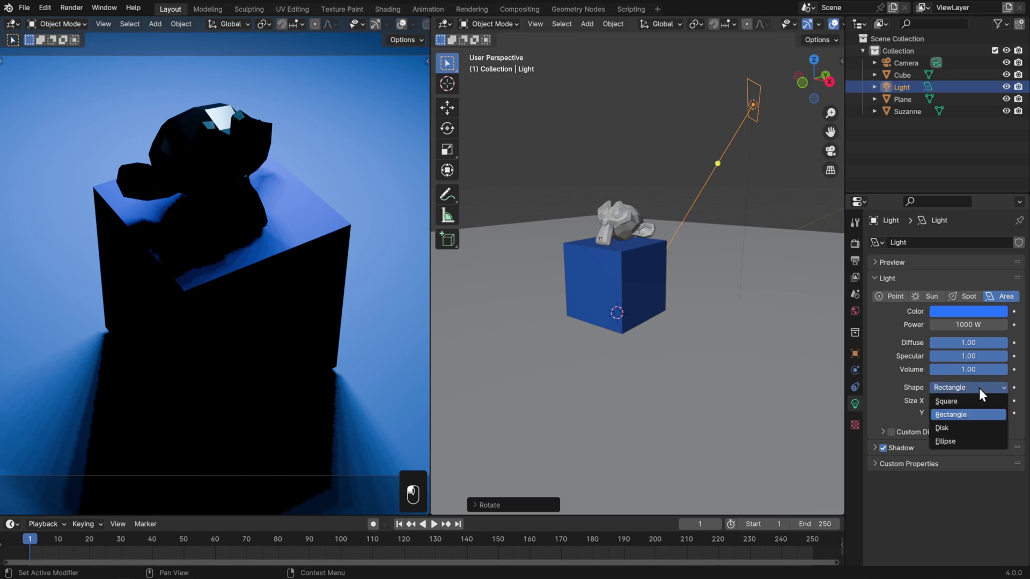
{"action": "left_click", "coordinate": [971, 402]}
{"action": "left_click", "coordinate": [972, 389]}
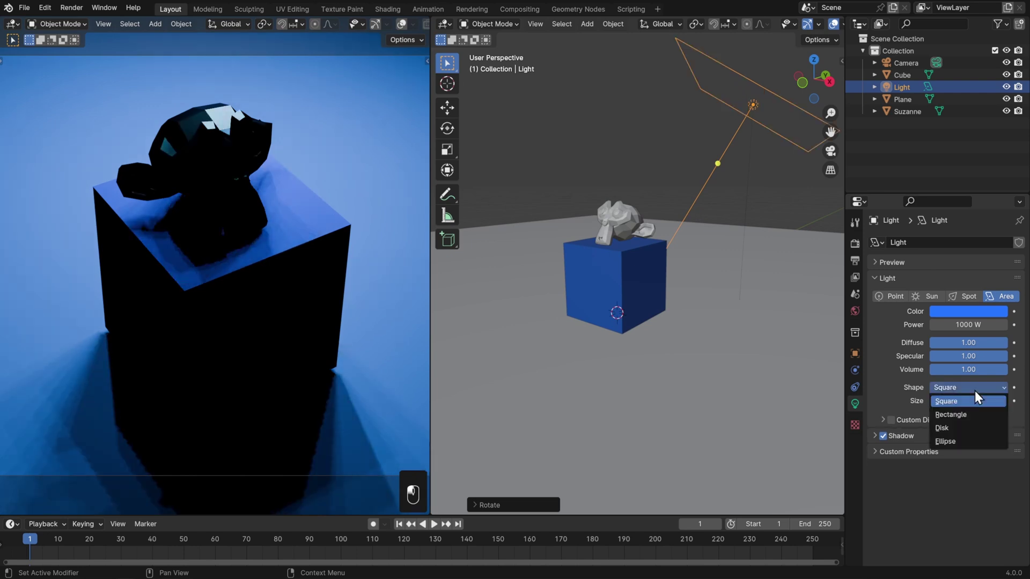
{"action": "left_click", "coordinate": [961, 428]}
{"action": "left_click_drag", "start_coordinate": [969, 401], "coordinate": [920, 401]}
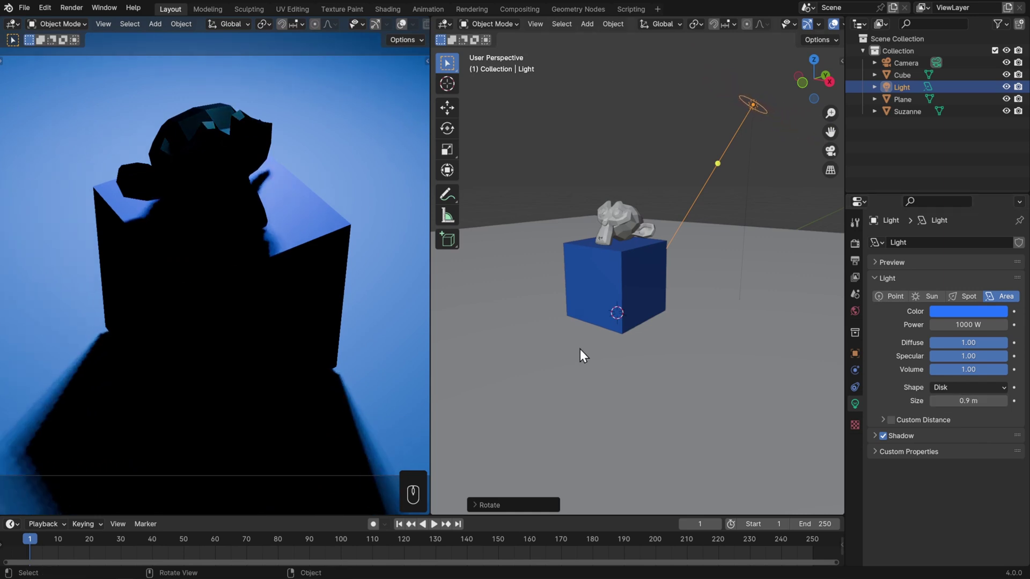
Turn the light into a sun with strength 10
{"action": "left_click", "coordinate": [924, 295]}
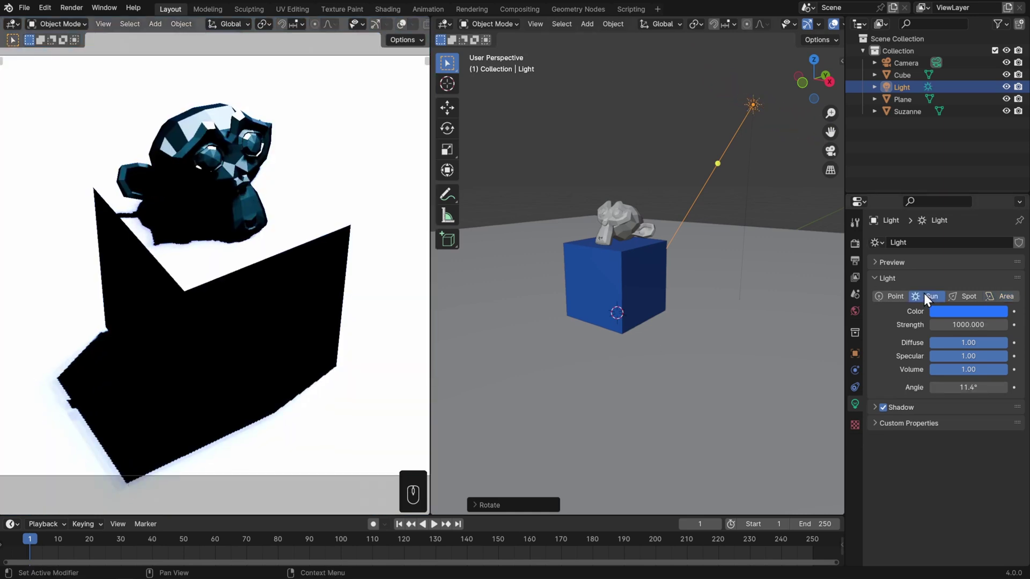
{"action": "left_click", "coordinate": [971, 324]}
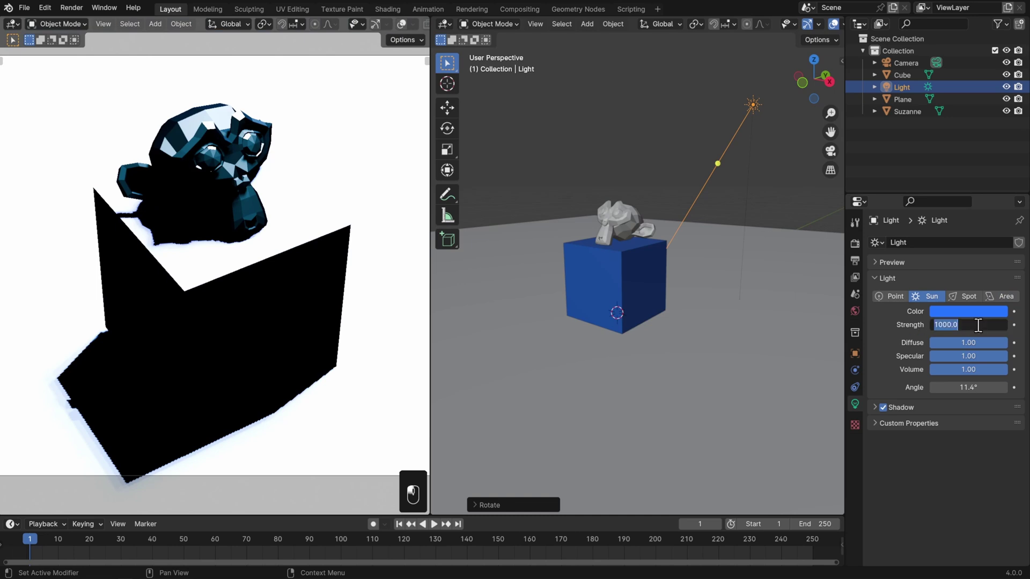
{"action": "type", "text": "10"}
{"action": "key", "text": "Return"}
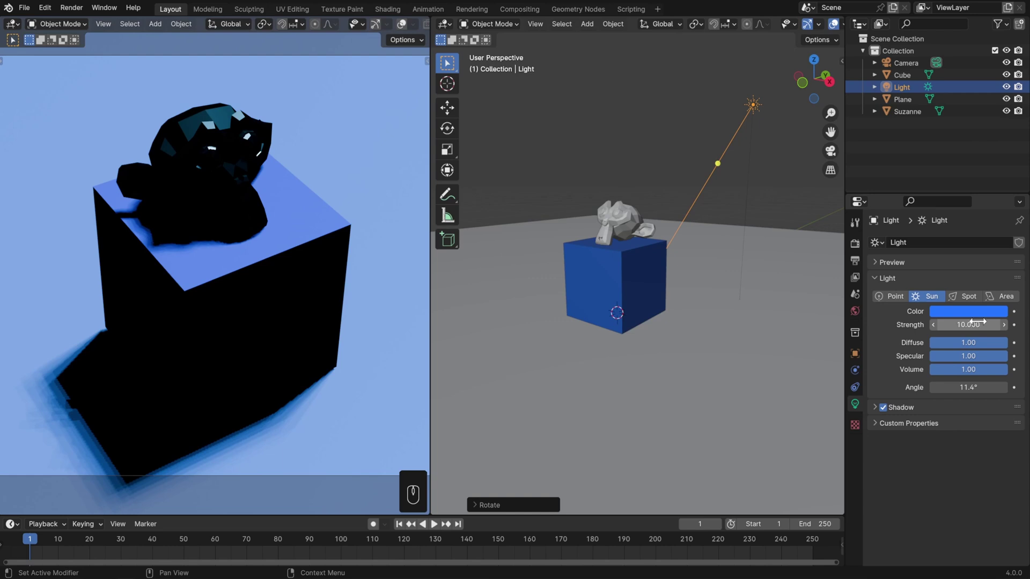
Move and re-aim the sun so Suzanne's shadow falls across the cube
{"action": "key", "text": "g"}
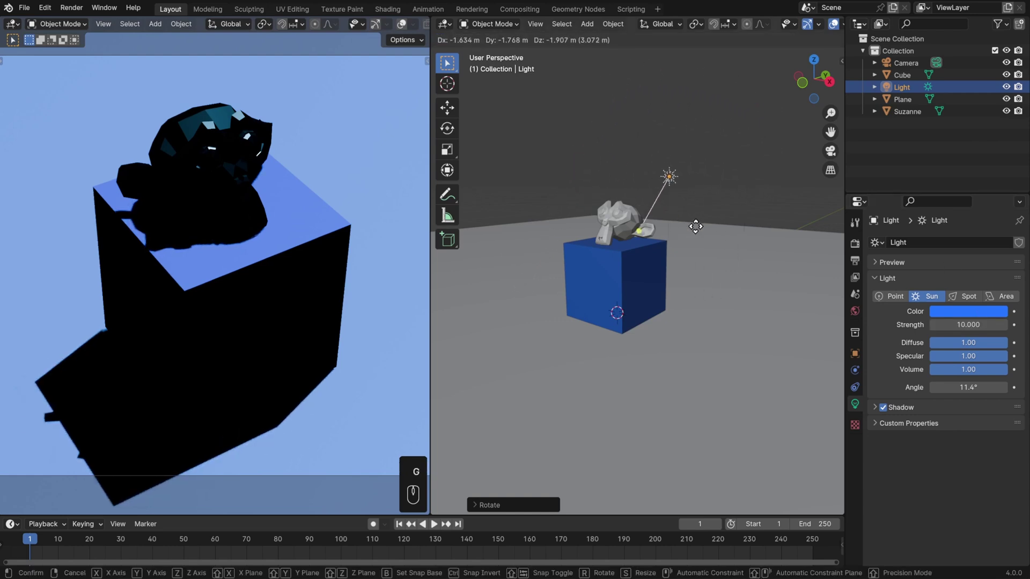
{"action": "left_click", "coordinate": [742, 185]}
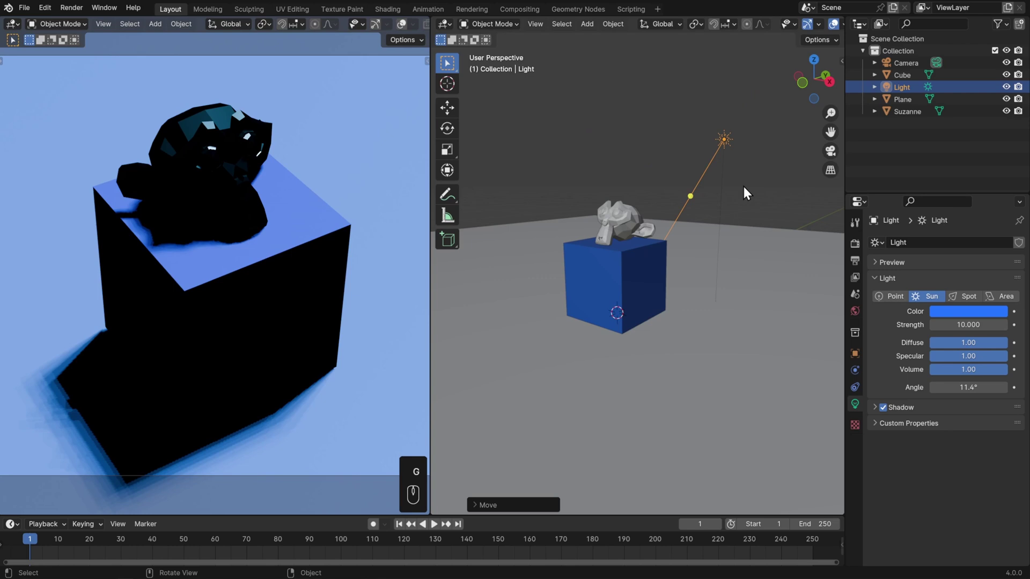
{"action": "middle_click_drag", "start_coordinate": [743, 214], "coordinate": [756, 310]}
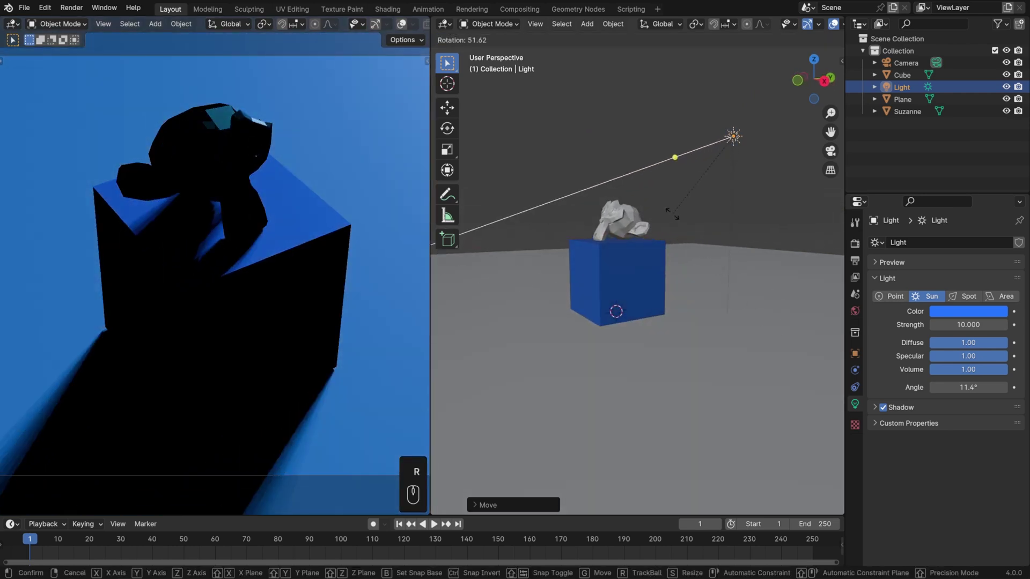
{"action": "left_click", "coordinate": [748, 225]}
{"action": "left_click_drag", "start_coordinate": [703, 194], "coordinate": [626, 260]}
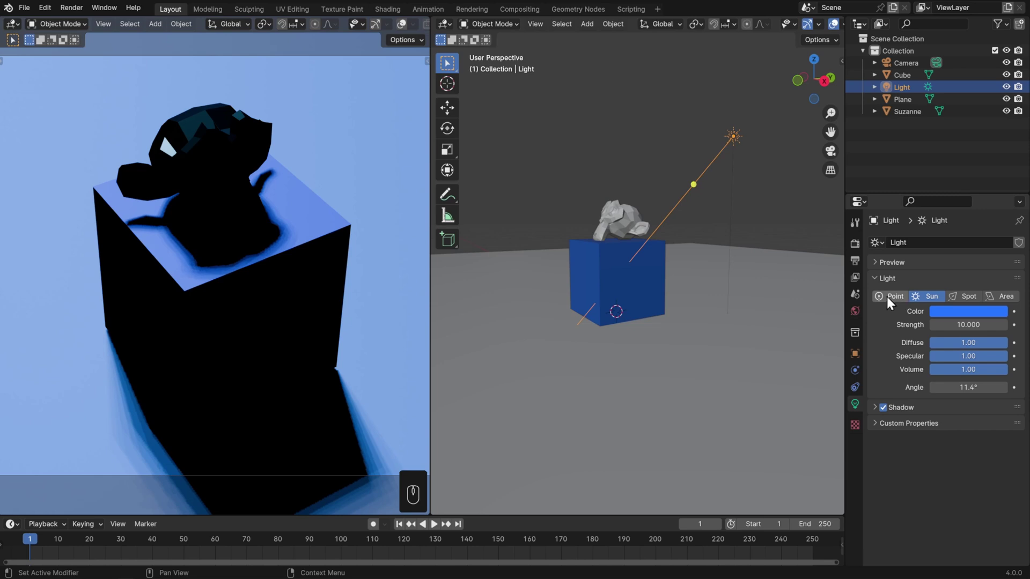
Turn the light back into a near-white point light with 1000 W power
{"action": "left_click", "coordinate": [895, 297]}
{"action": "left_click", "coordinate": [942, 324]}
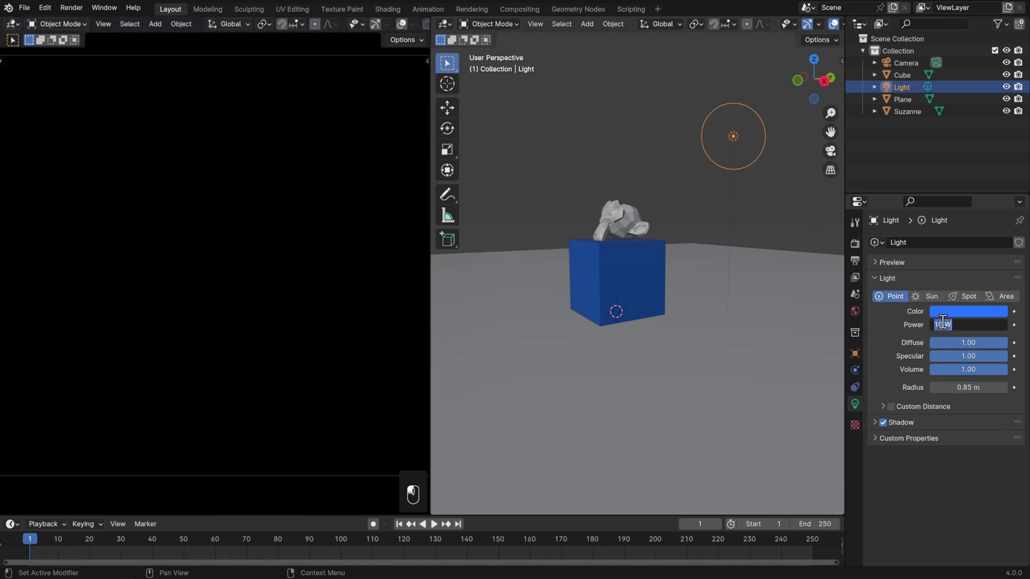
{"action": "left_click", "coordinate": [942, 325]}
{"action": "type", "text": "100"}
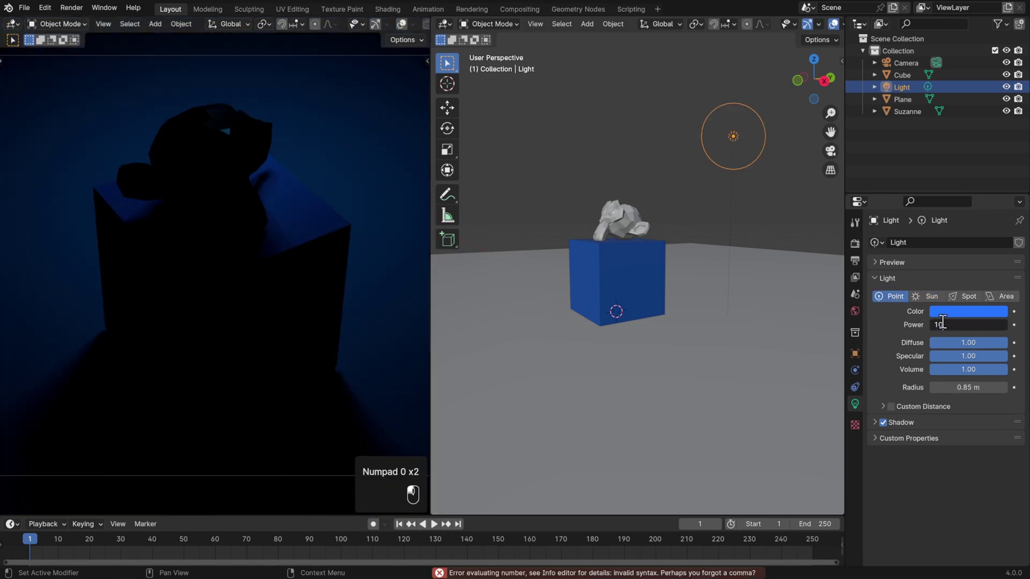
{"action": "type", "text": "0"}
{"action": "key", "text": "Return"}
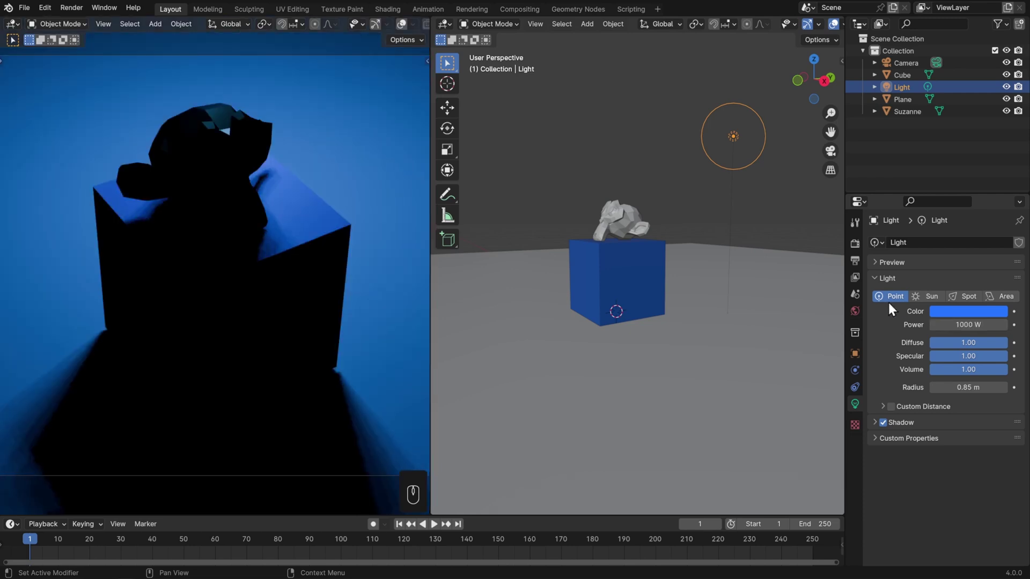
{"action": "left_click", "coordinate": [948, 311]}
{"action": "left_click_drag", "start_coordinate": [962, 283], "coordinate": [901, 283]}
Reposition the point light higher, above the side of the cube
{"action": "middle_click_drag", "start_coordinate": [684, 294], "coordinate": [704, 275]}
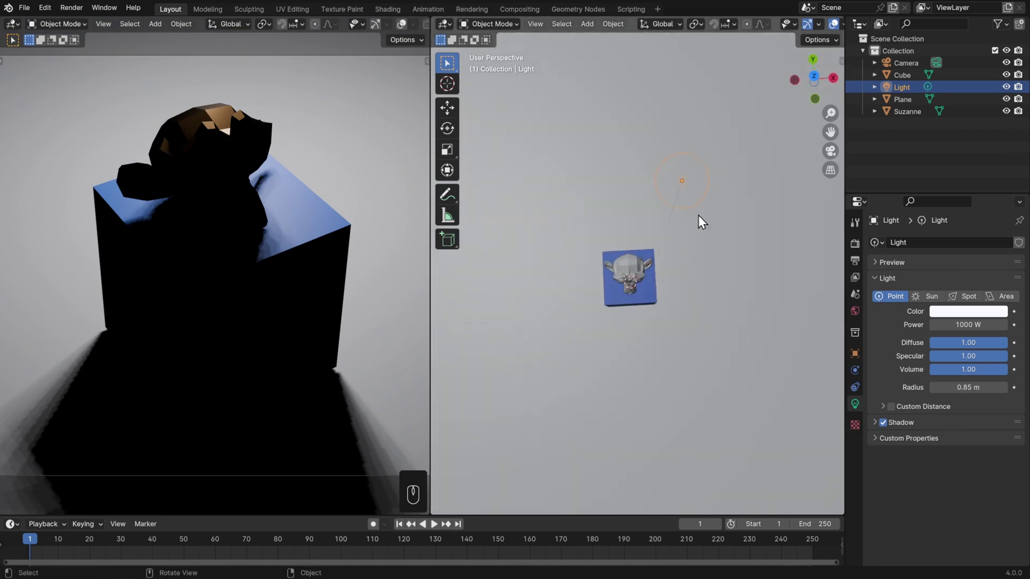
{"action": "middle_click_drag", "start_coordinate": [699, 216], "coordinate": [703, 234], "text": "shift"}
{"action": "key", "text": "g"}
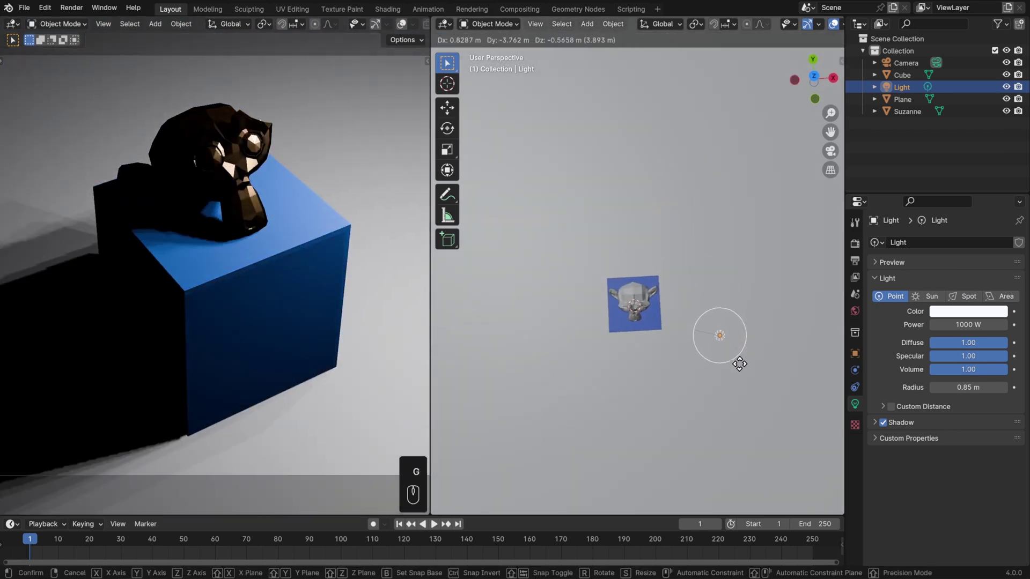
{"action": "left_click", "coordinate": [739, 364]}
{"action": "middle_click_drag", "start_coordinate": [740, 360], "coordinate": [758, 298]}
{"action": "key", "text": "g"}
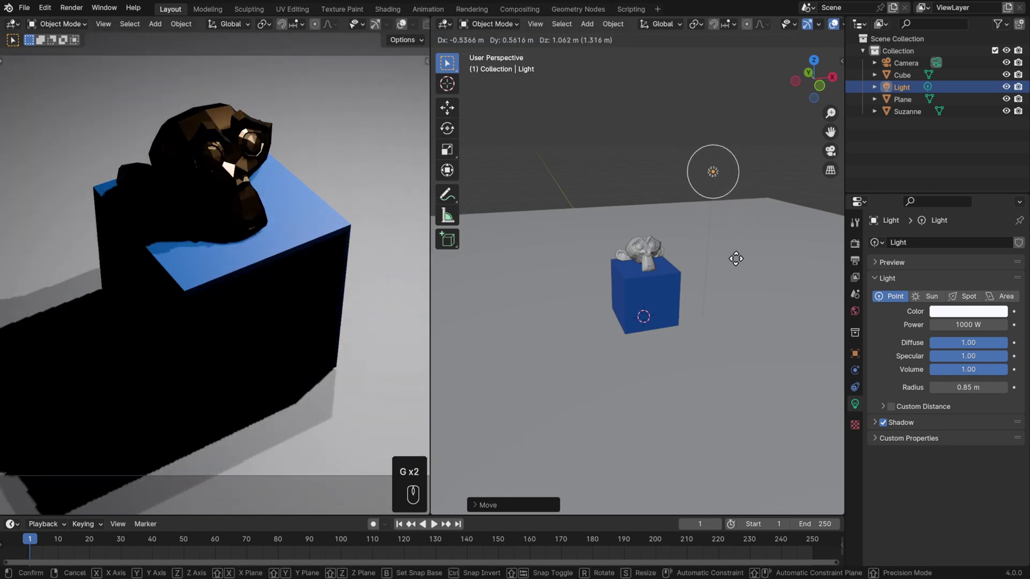
{"action": "left_click", "coordinate": [737, 264]}
Set the world HDRI strength back to 1
{"action": "left_click", "coordinate": [856, 313]}
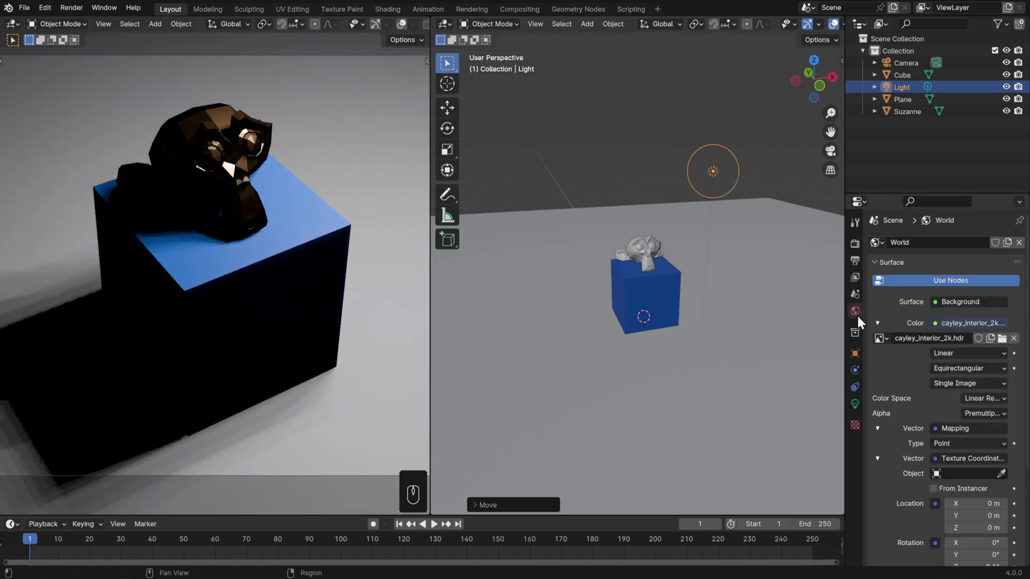
{"action": "scroll", "coordinate": [878, 319], "scroll_direction": "down", "scroll_amount": 5}
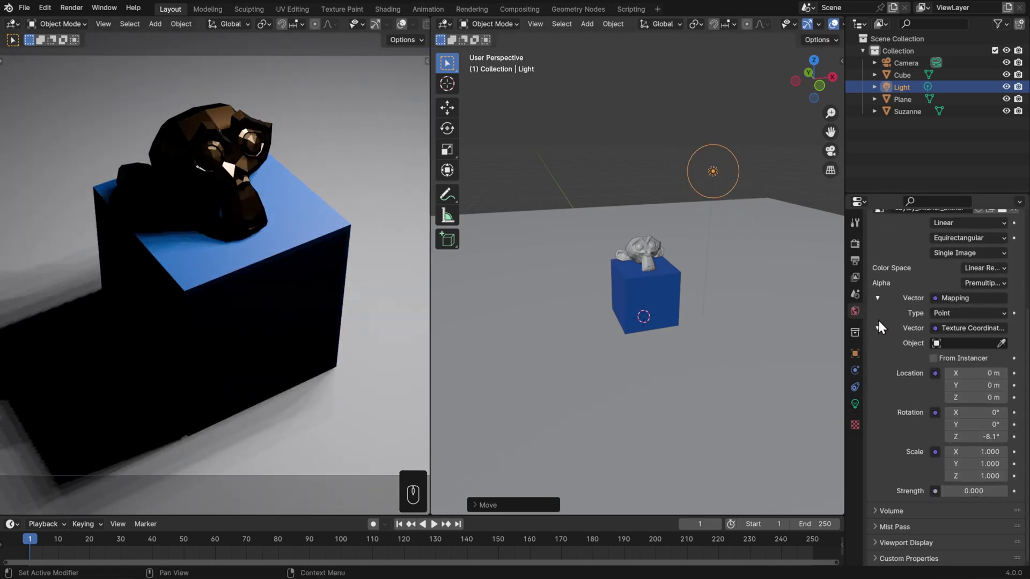
{"action": "left_click", "coordinate": [971, 490]}
{"action": "type", "text": "1"}
{"action": "key", "text": "Return"}
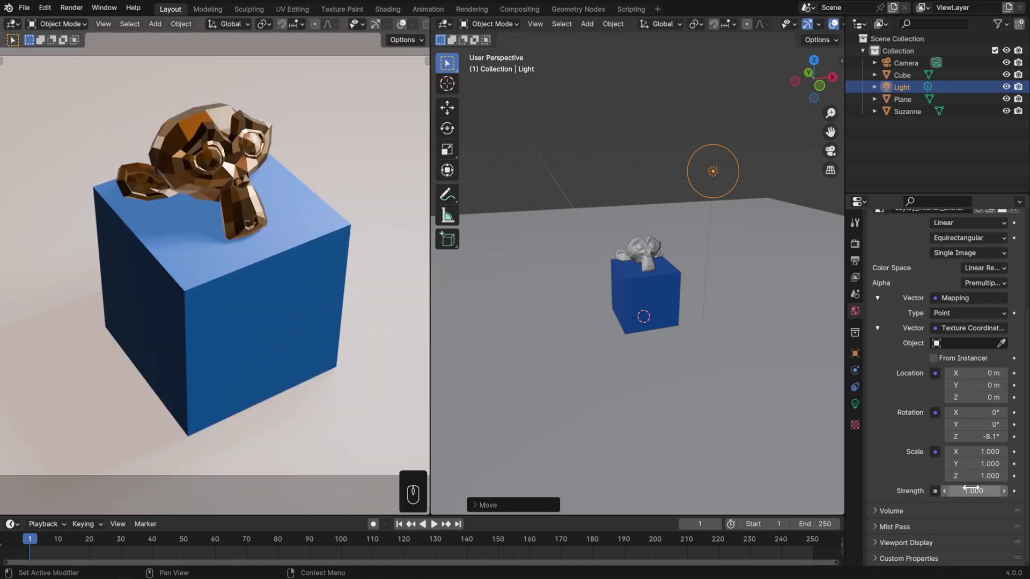
Switch the render engine from EEVEE to Cycles and select the blue cube
{"action": "scroll", "coordinate": [912, 316], "scroll_direction": "up", "scroll_amount": 5}
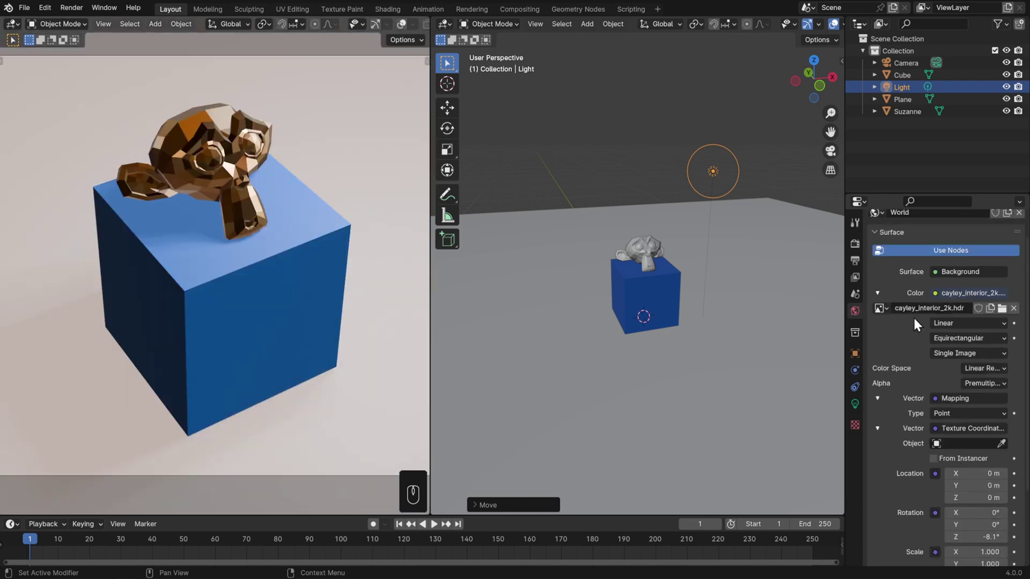
{"action": "left_click", "coordinate": [854, 244]}
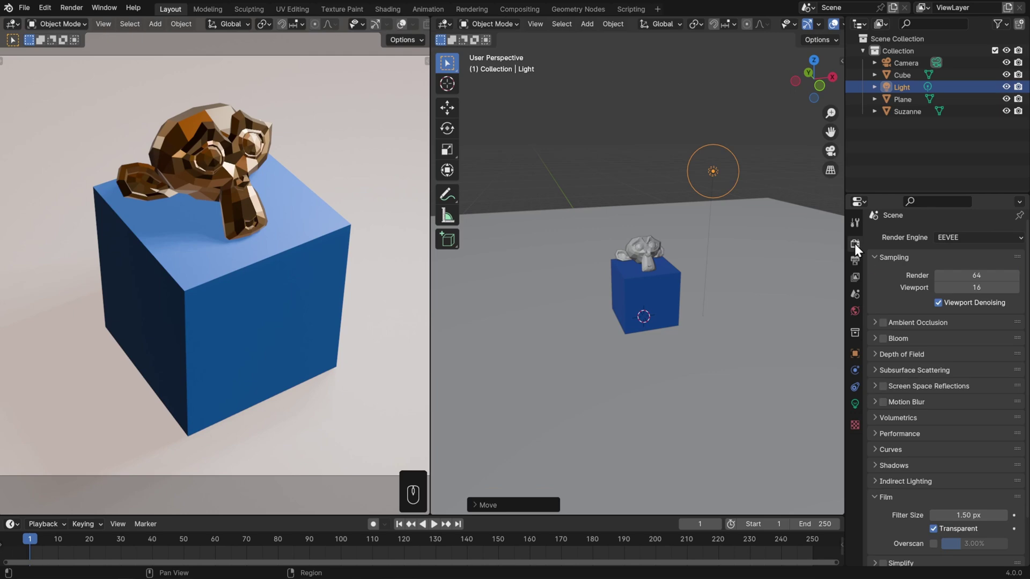
{"action": "left_click", "coordinate": [967, 237]}
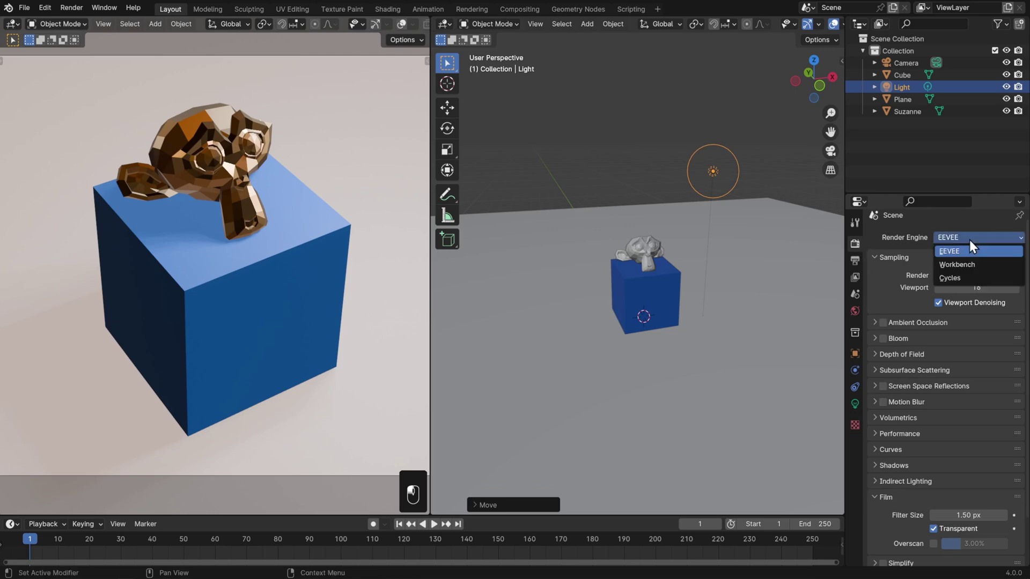
{"action": "left_click", "coordinate": [956, 274]}
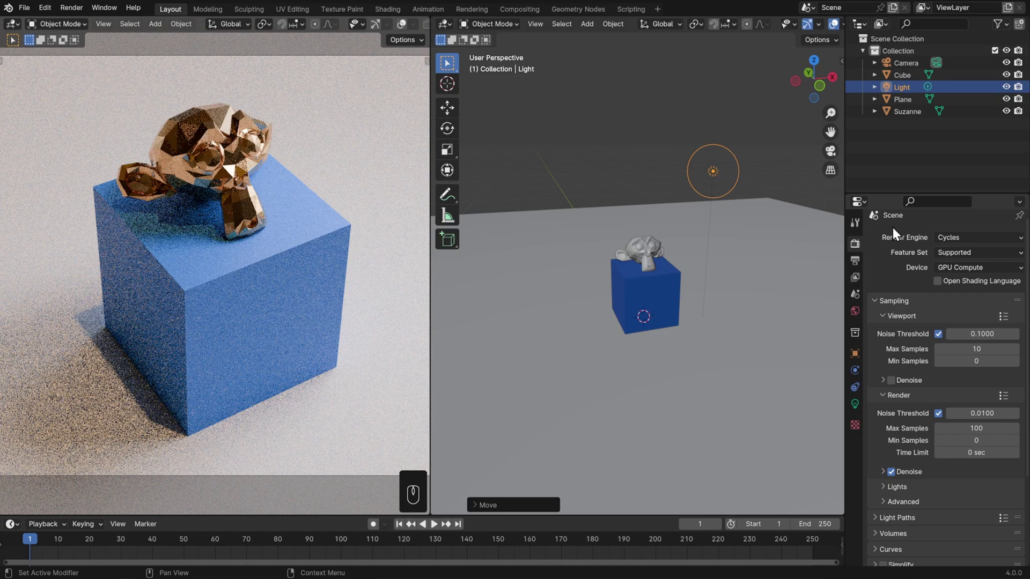
{"action": "left_click", "coordinate": [665, 301]}
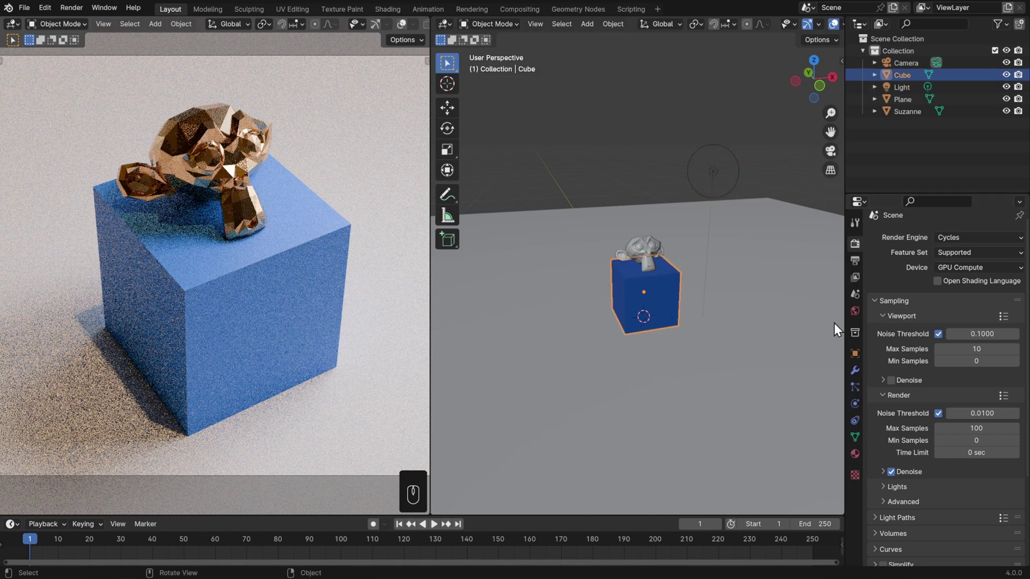
Add a Bevel modifier to the cube with amount 0.017 m and 7 segments
{"action": "left_click", "coordinate": [855, 370]}
{"action": "left_click", "coordinate": [952, 242]}
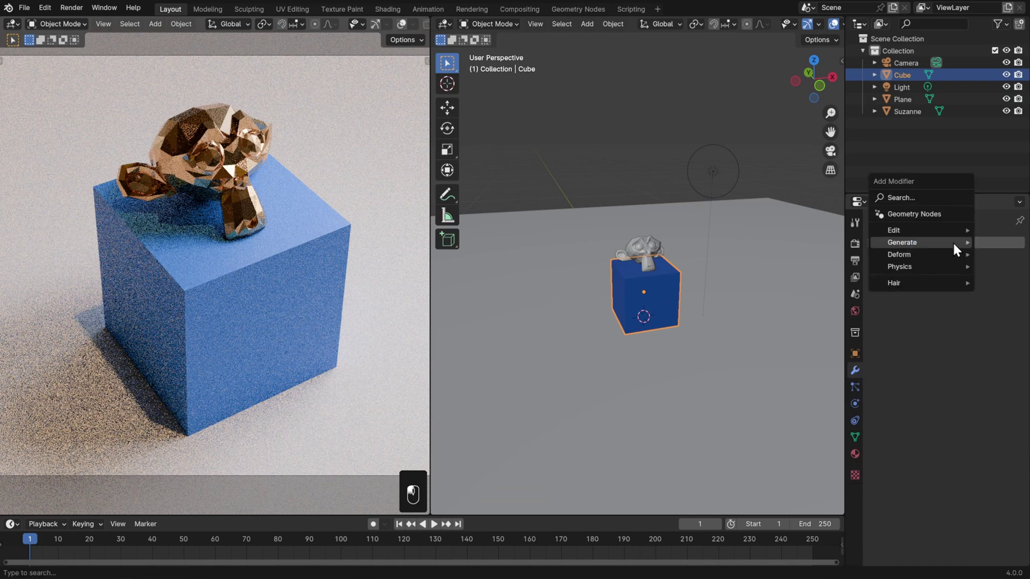
{"action": "mouse_move", "coordinate": [953, 245]}
{"action": "type", "text": "bevel"}
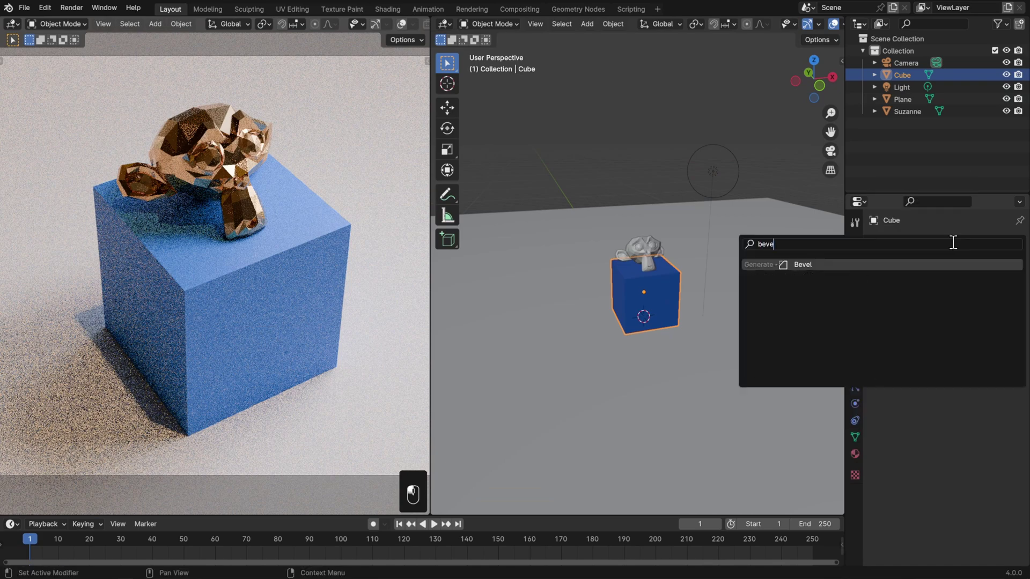
{"action": "key", "text": "Return"}
{"action": "left_click_drag", "start_coordinate": [968, 309], "coordinate": [928, 309], "text": "shift"}
{"action": "mouse_move", "coordinate": [1002, 323]}
{"action": "left_mouse_down"}
{"action": "mouse_move", "coordinate": [1025, 323]}
{"action": "mouse_move", "coordinate": [1003, 323]}
{"action": "left_mouse_up"}
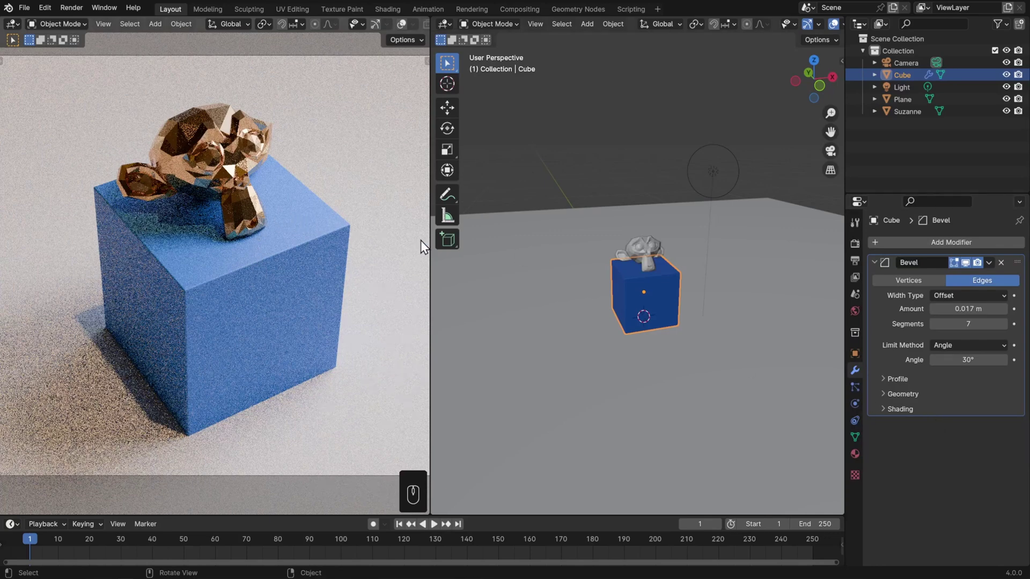
Give Suzanne a level-2 Subdivision Surface modifier and Shade Smooth
{"action": "left_click", "coordinate": [647, 250]}
{"action": "left_click", "coordinate": [942, 244]}
{"action": "mouse_move", "coordinate": [940, 244]}
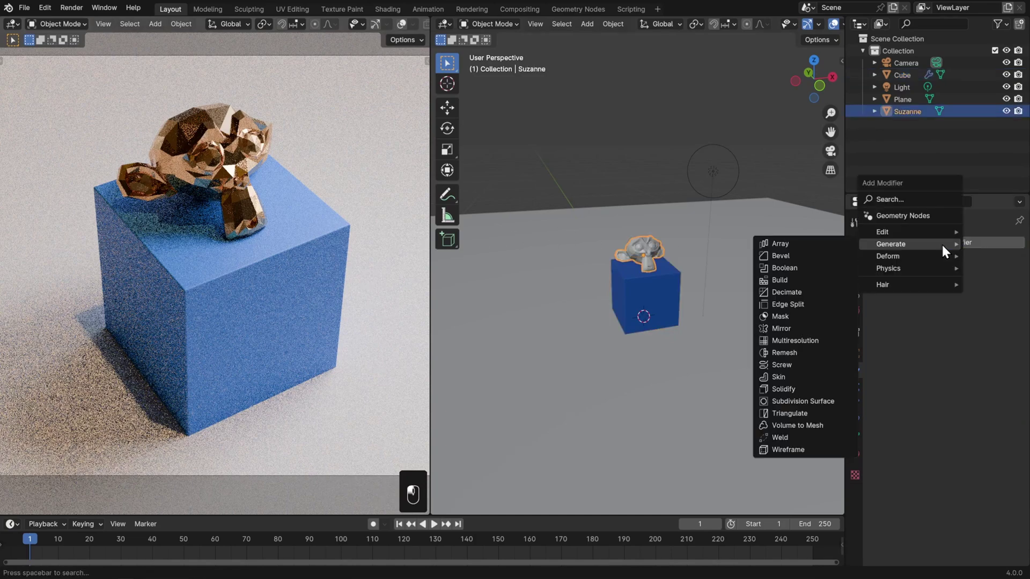
{"action": "type", "text": "subd"}
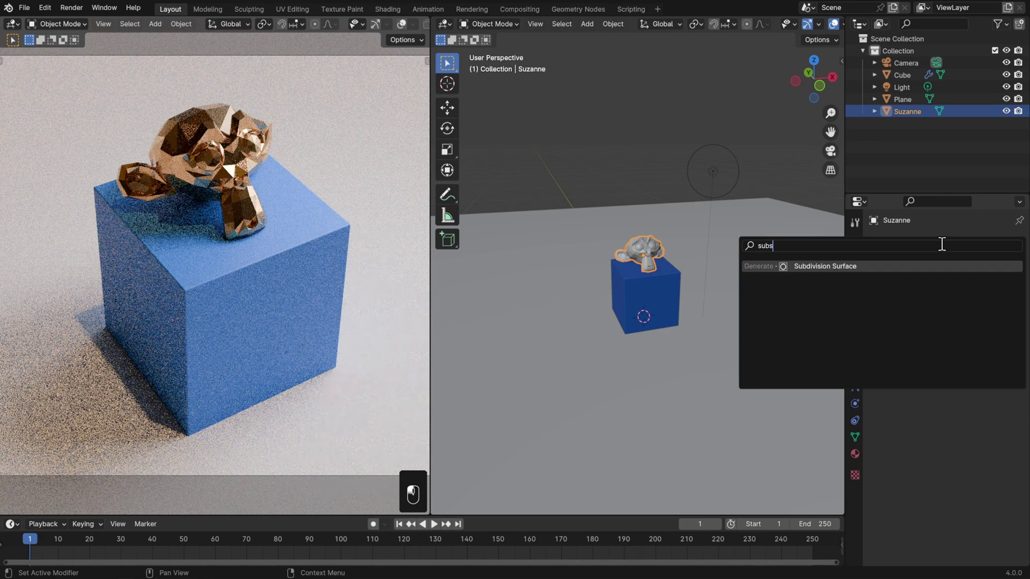
{"action": "key", "text": "Return"}
{"action": "left_click", "coordinate": [1001, 294]}
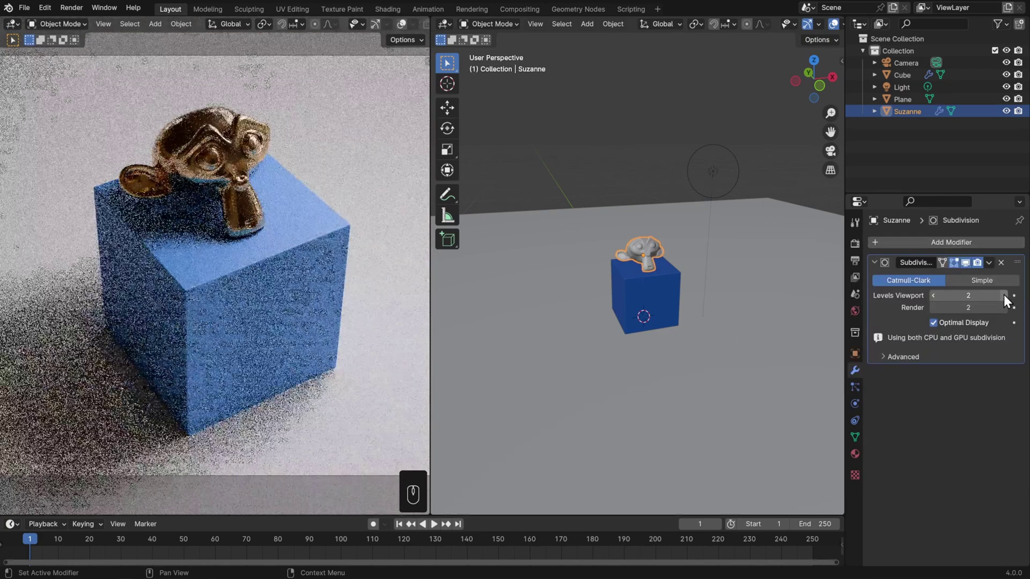
{"action": "right_click", "coordinate": [751, 250]}
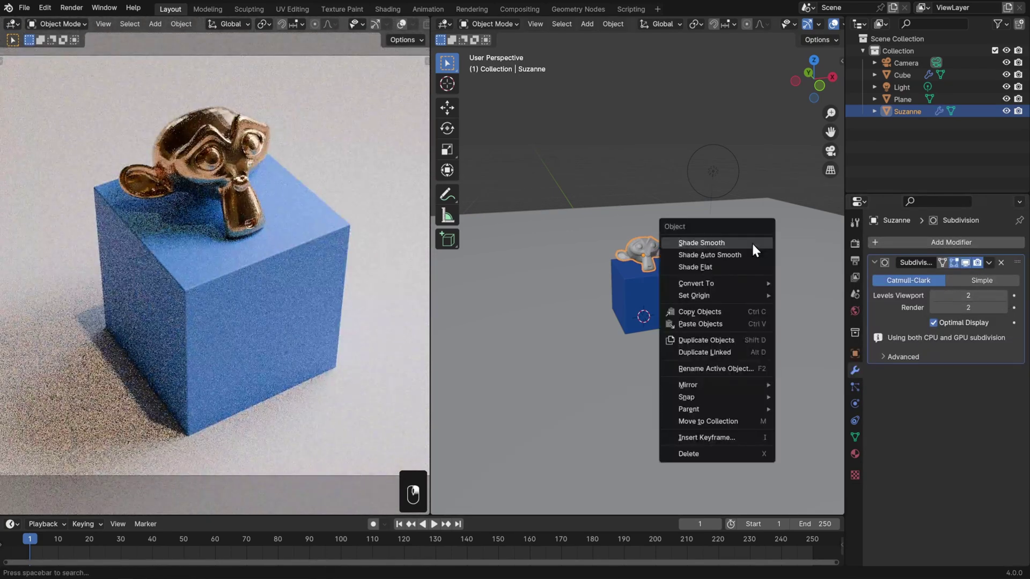
{"action": "left_click", "coordinate": [752, 242]}
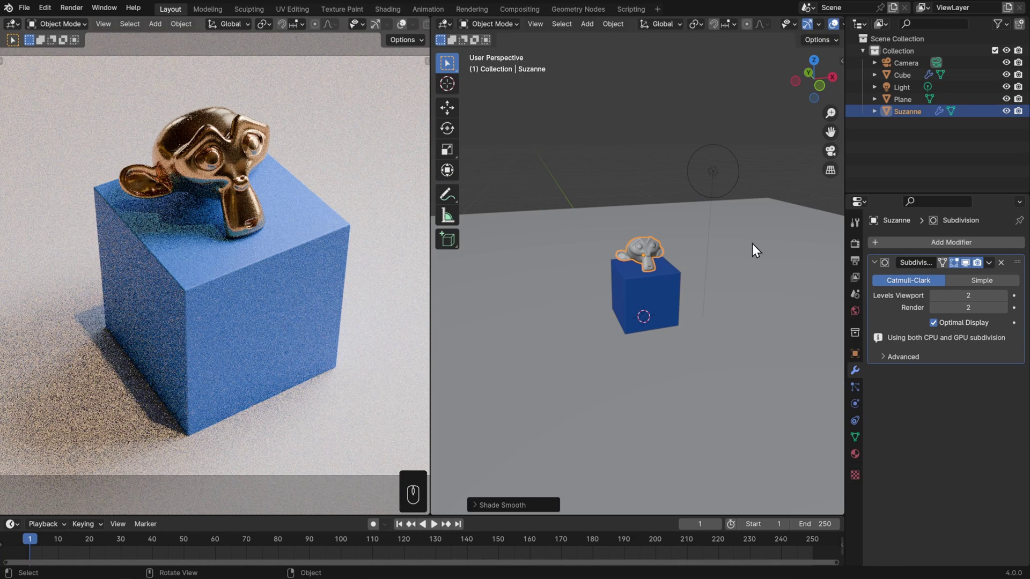
Set the AgX colour management look to High Contrast
{"action": "left_click", "coordinate": [856, 244]}
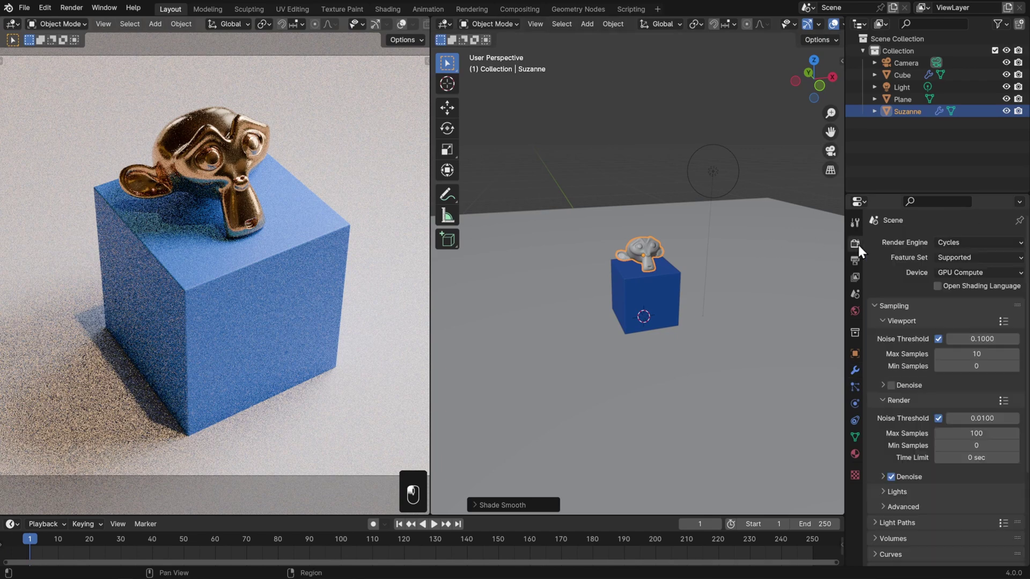
{"action": "left_click", "coordinate": [888, 305]}
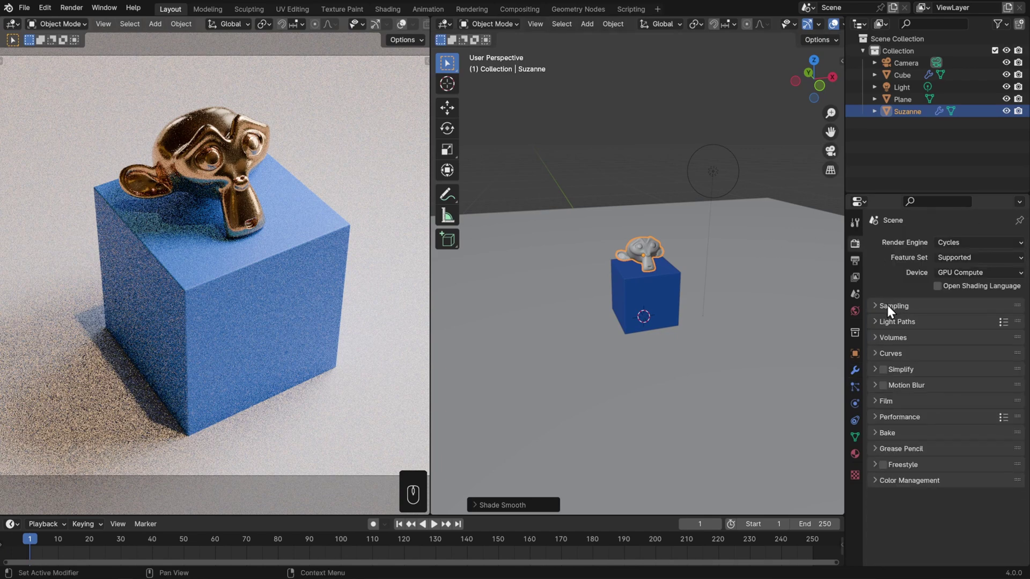
{"action": "left_click", "coordinate": [917, 480]}
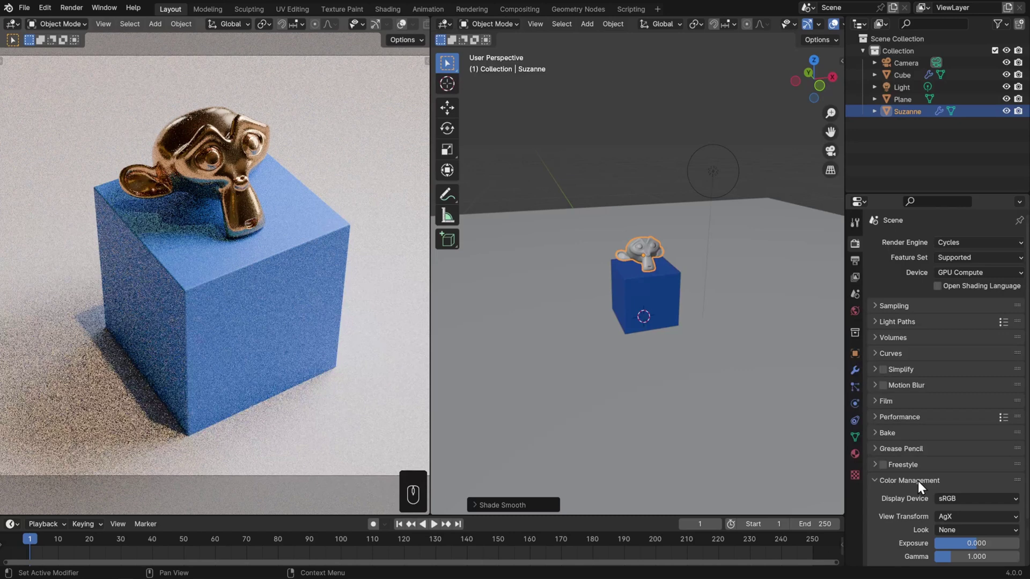
{"action": "scroll", "coordinate": [918, 481], "scroll_direction": "down", "scroll_amount": 2}
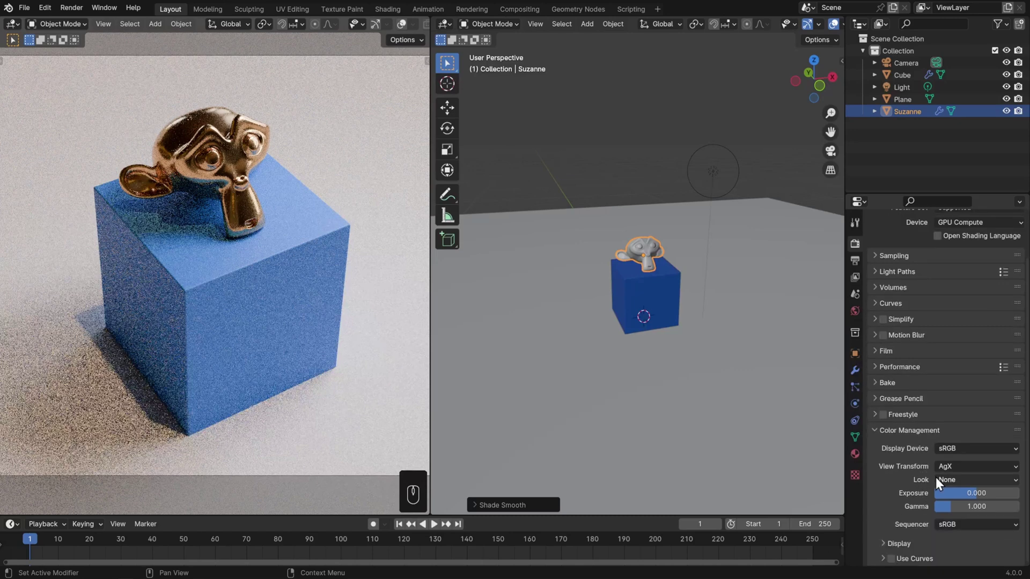
{"action": "left_click", "coordinate": [935, 479]}
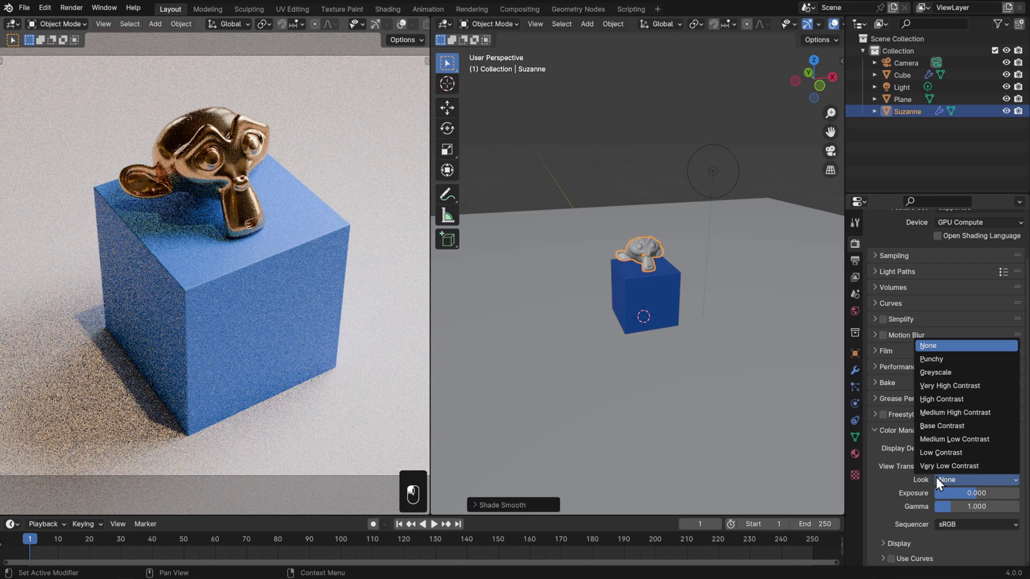
{"action": "left_click", "coordinate": [992, 398]}
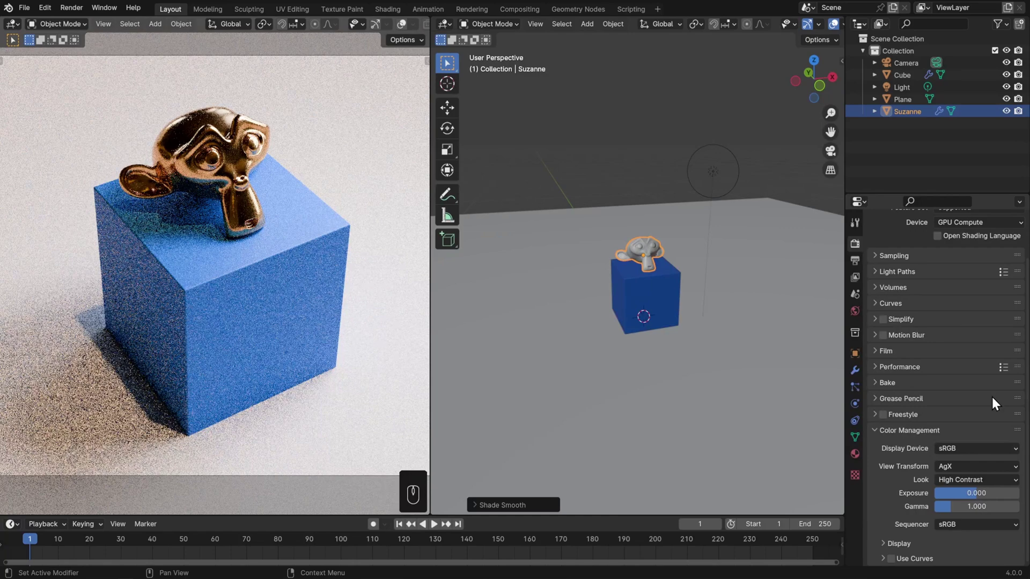
Tune the colour management exposure to about 0.1
{"action": "mouse_move", "coordinate": [989, 492]}
{"action": "left_mouse_down"}
{"action": "mouse_move", "coordinate": [968, 492]}
{"action": "mouse_move", "coordinate": [995, 492]}
{"action": "left_mouse_up"}
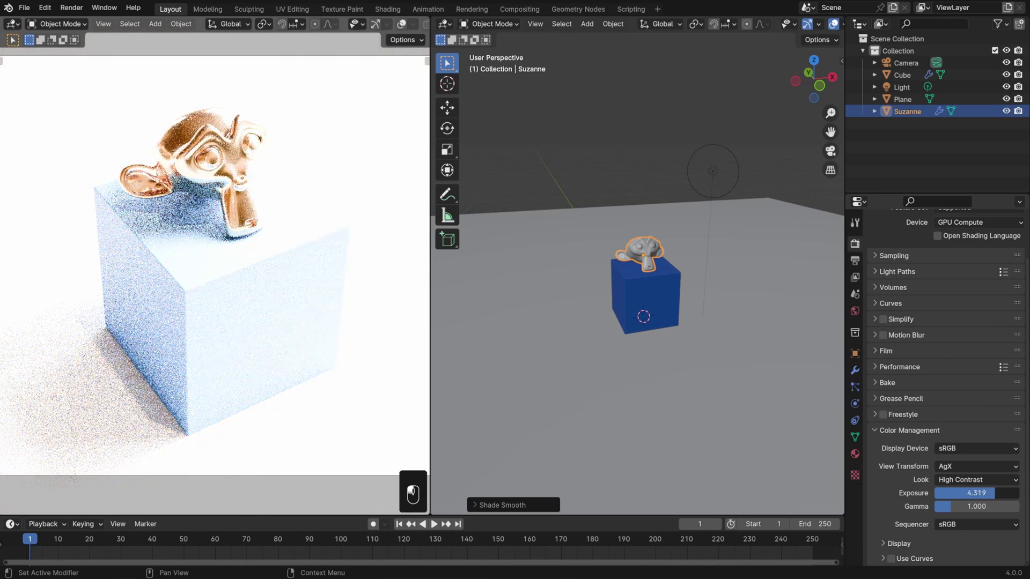
{"action": "left_click_drag", "start_coordinate": [994, 492], "coordinate": [972, 493]}
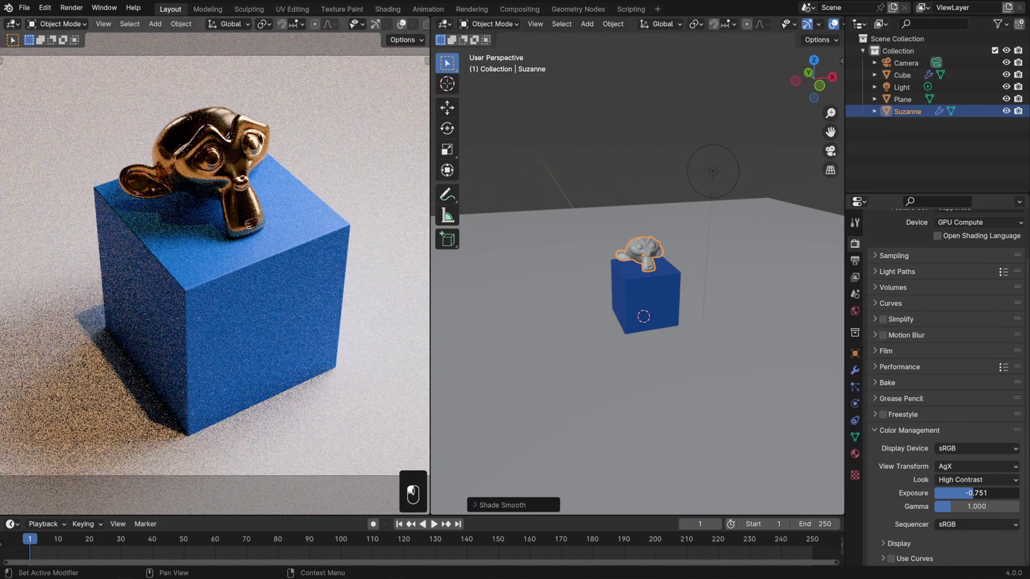
{"action": "left_click_drag", "start_coordinate": [972, 492], "coordinate": [977, 494]}
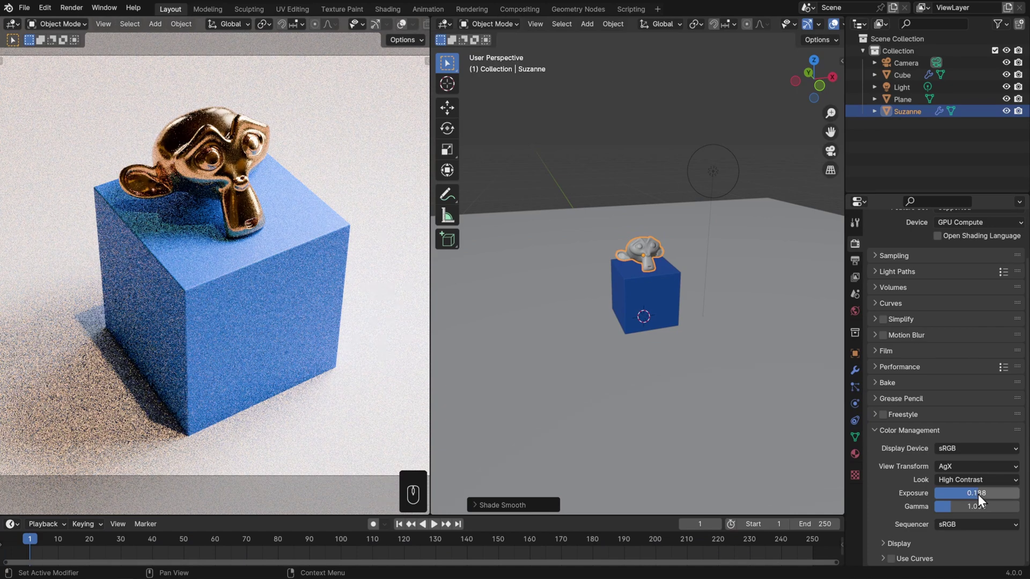